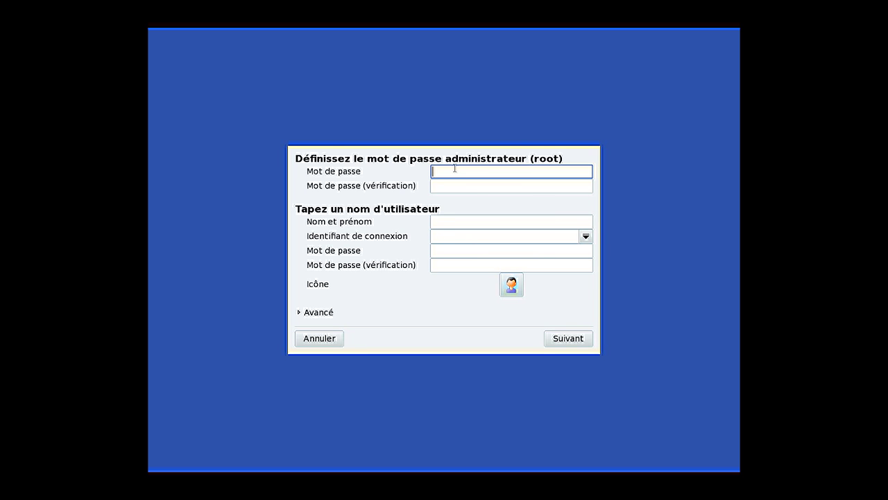
Enter the administrator (root) password and repeat it in the verification field
type("********")
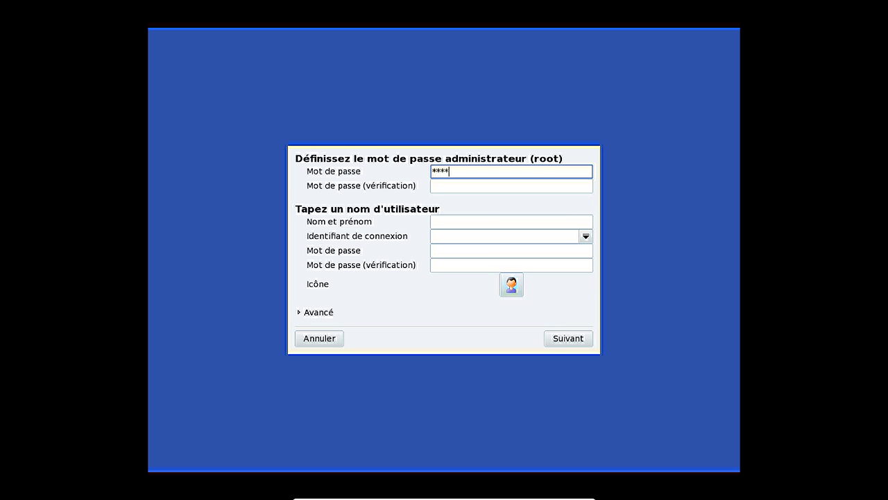
key("Tab")
type("********")
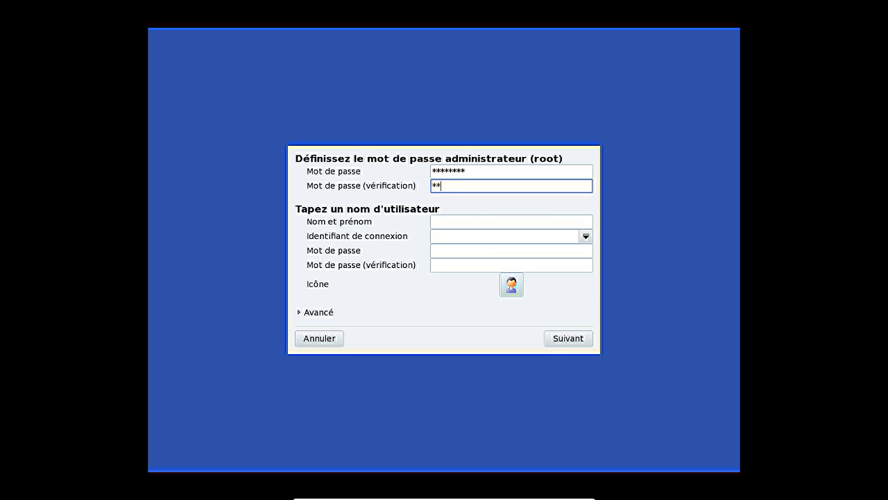
Fill in the user's full name and the login identifier for the user account
left_click(451, 220)
type("adrien")
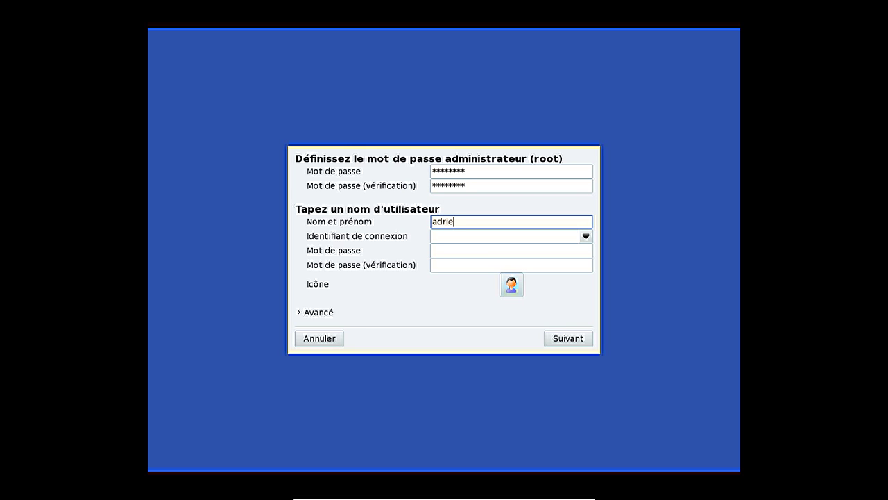
key("Tab")
type("adrien")
key("Tab")
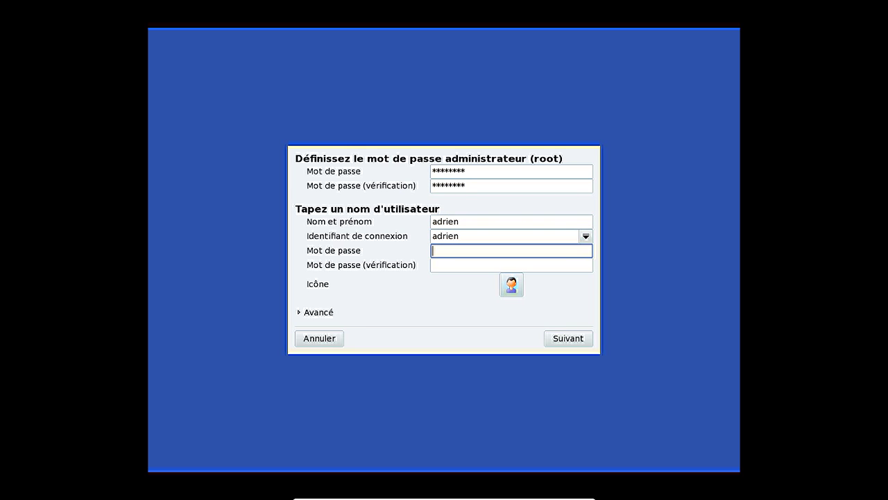
Enter and verify the user account password, retyping the first password entry so both match
type("*******")
key("Tab")
type("*******")
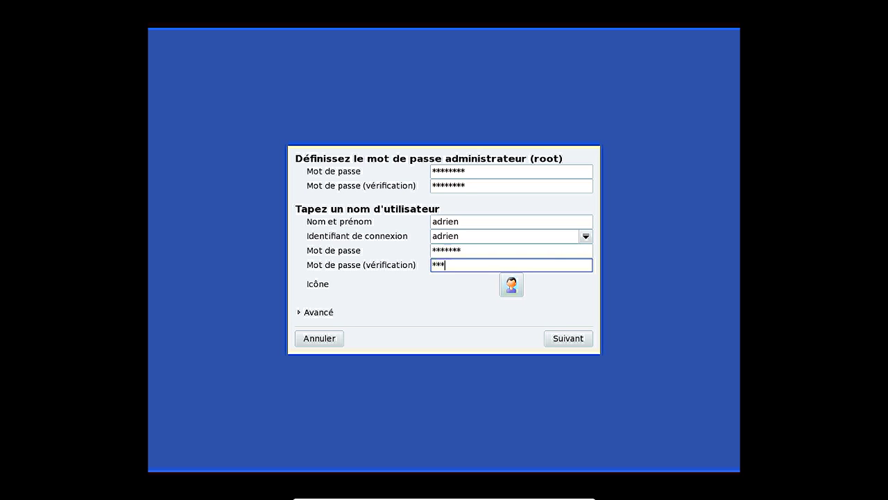
left_click(459, 250)
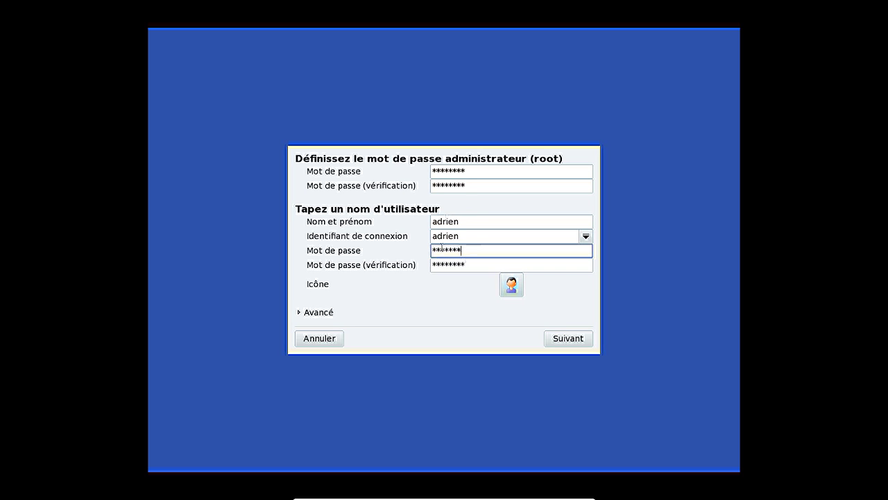
key("ctrl+a")
type("********")
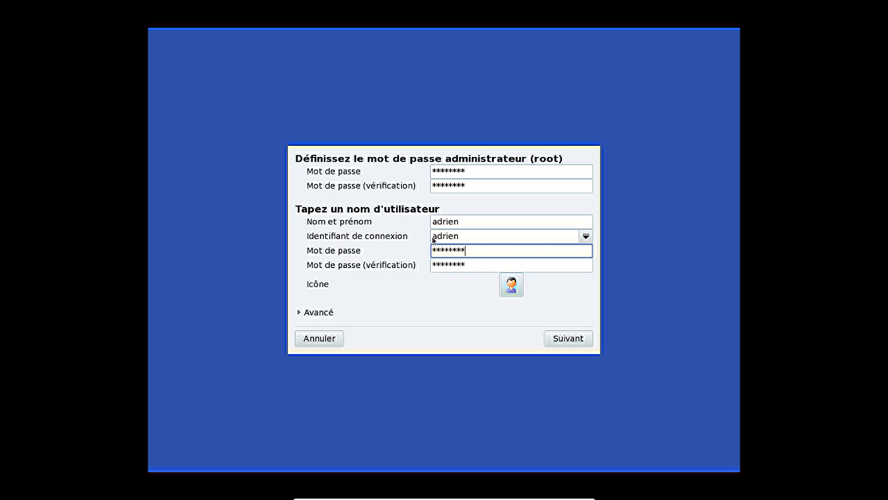
Submit the root and user account setup and close the Mandriva First Time page
left_click(564, 340)
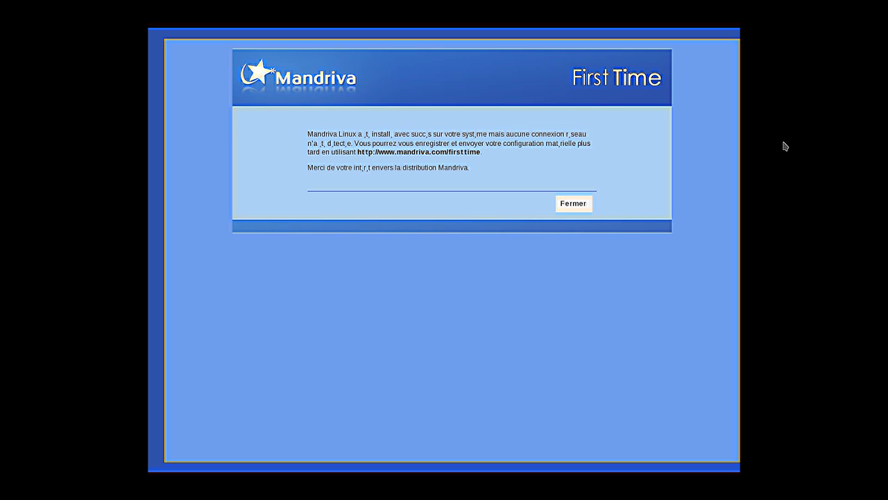
left_click(573, 208)
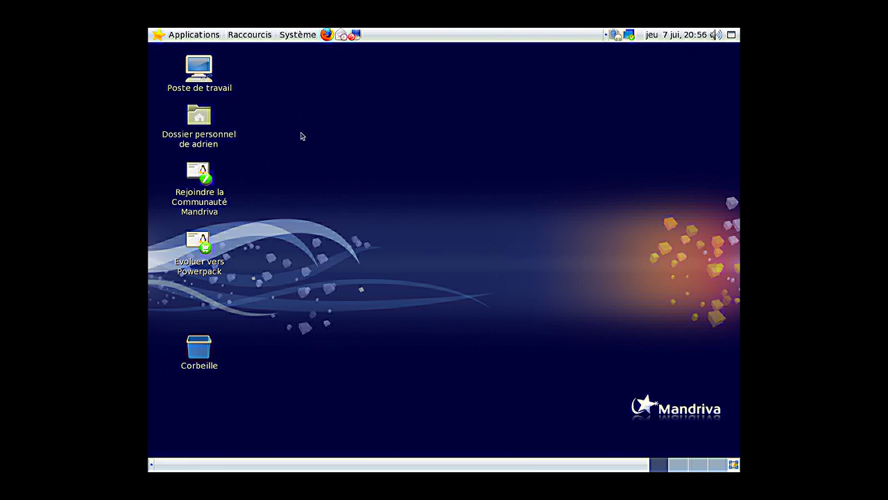
Open Poste de travail, check the Nautilus version information, and close that information dialog
double_click(201, 64)
left_click_drag(377, 166, 344, 128)
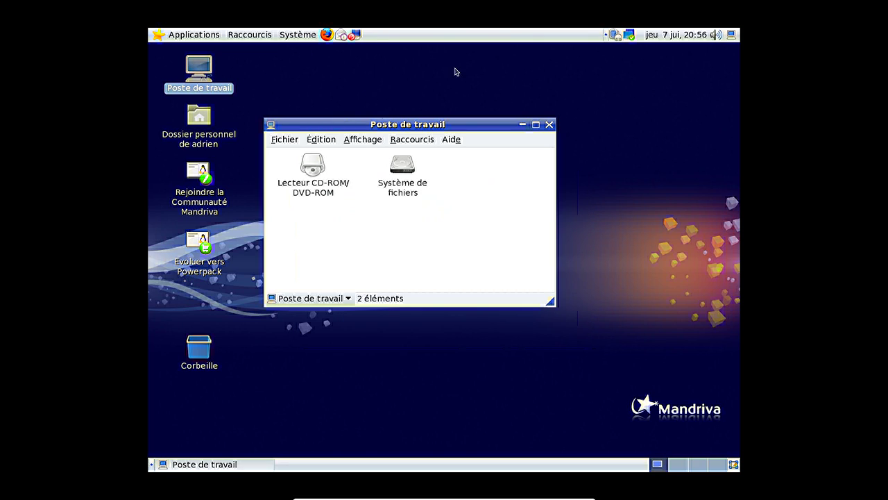
left_click(451, 139)
left_click(461, 166)
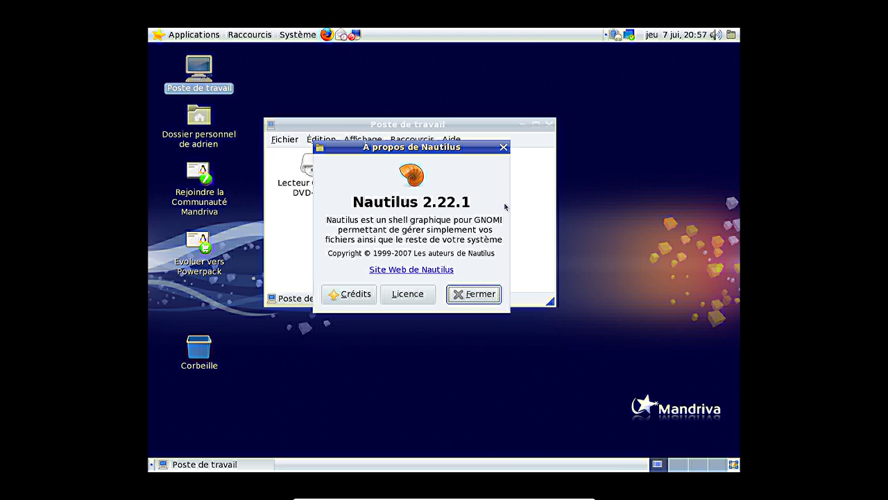
left_click(467, 295)
View the version information of the GNOME panel and close it
right_click(470, 36)
left_click(511, 115)
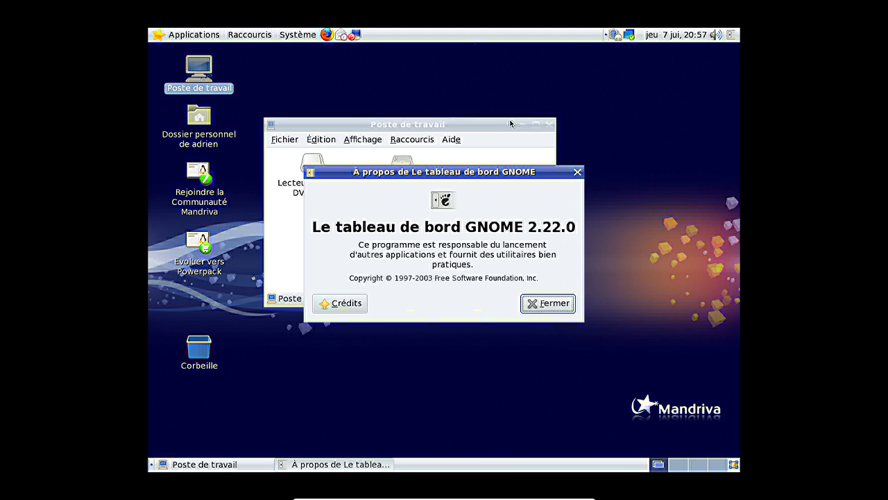
left_click(548, 303)
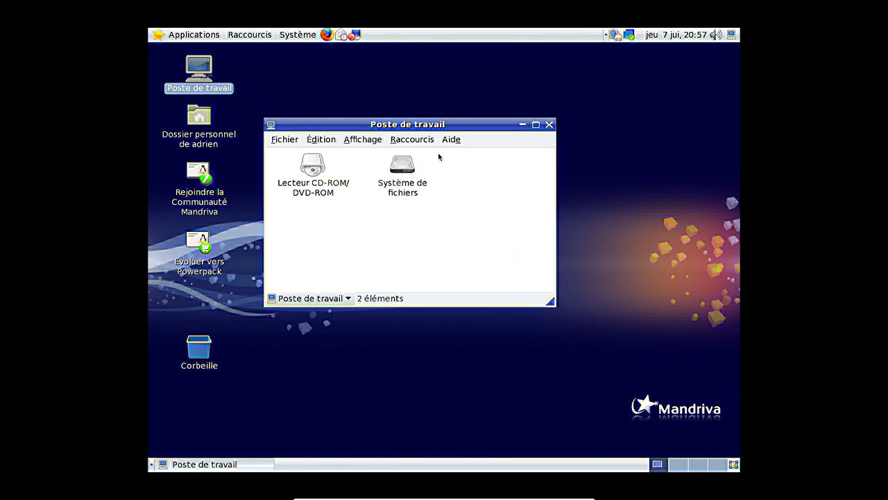
Browse from Poste de travail into Système de fichiers and its dev folder, and close both folder windows
left_click_drag(416, 125, 461, 113)
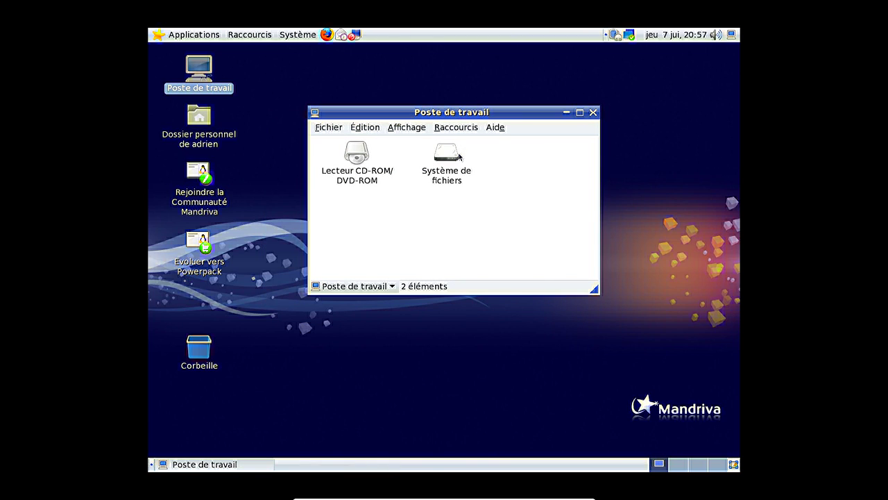
double_click(460, 157)
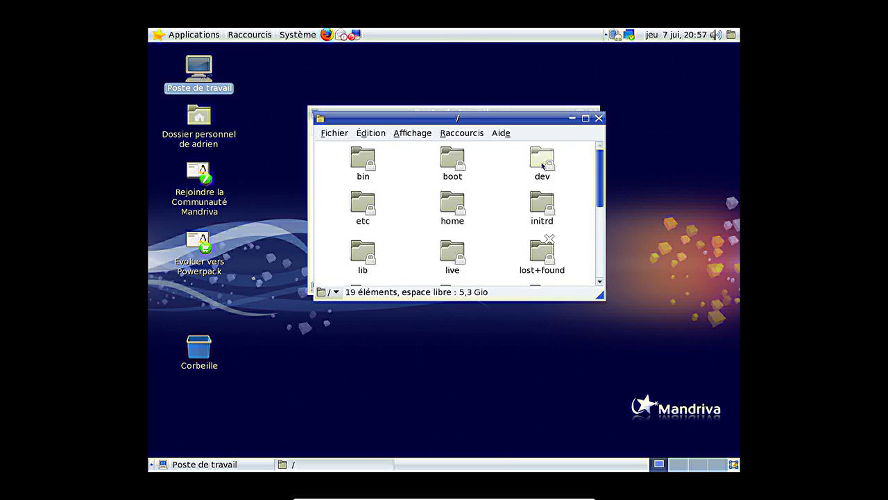
double_click(543, 166)
left_click(599, 118)
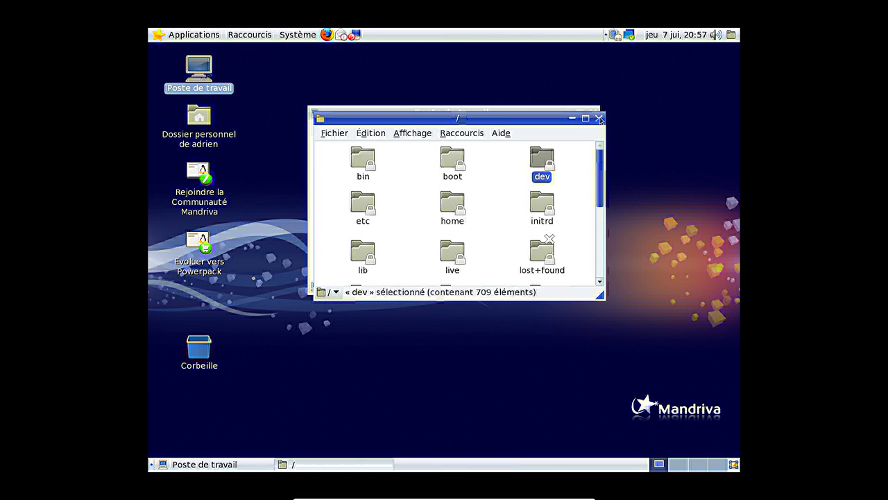
left_click(601, 118)
Set the file manager's behaviour preferences to always open folders in navigation windows ("Toujours ouvrir dans des fenêtres de navigation")
left_click(363, 130)
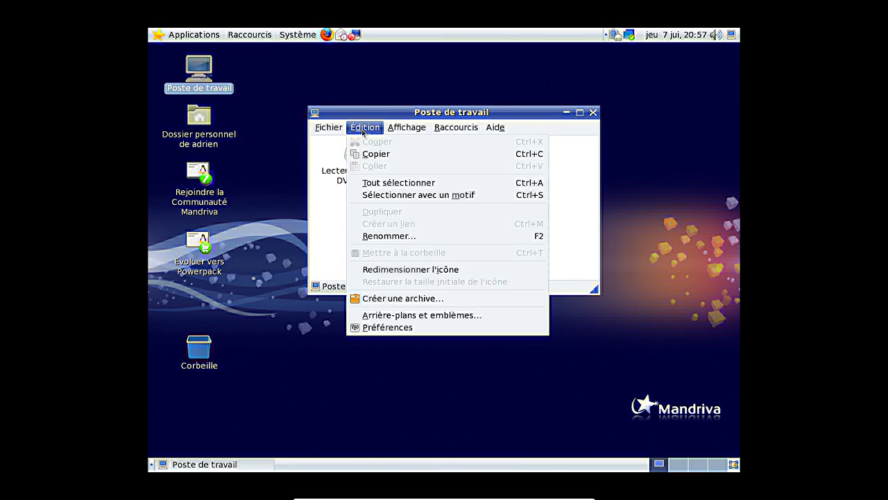
left_click(413, 331)
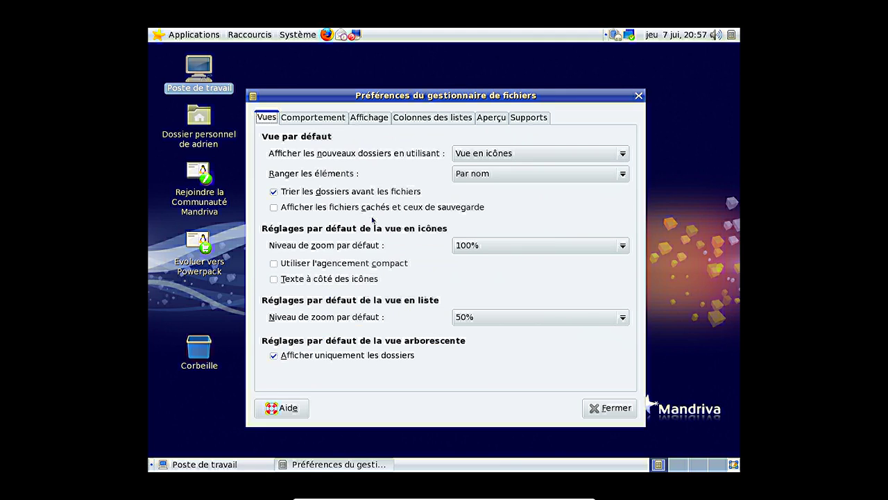
left_click(331, 119)
left_click(444, 182)
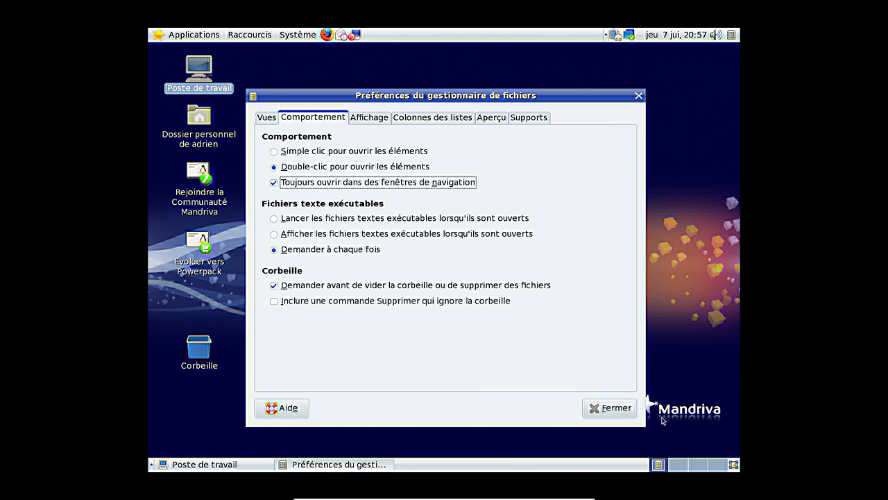
left_click(607, 409)
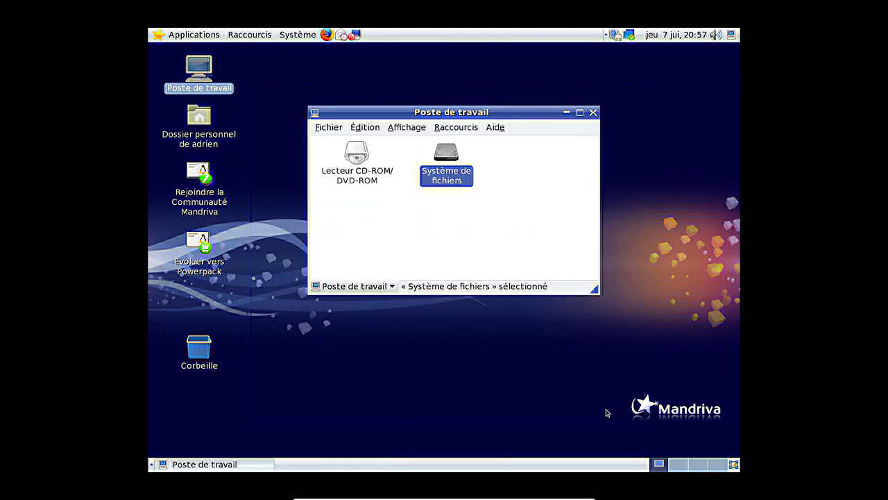
Close and reopen Poste de travail to apply the navigation window mode, and move its window clear of the desktop icons
left_click(594, 112)
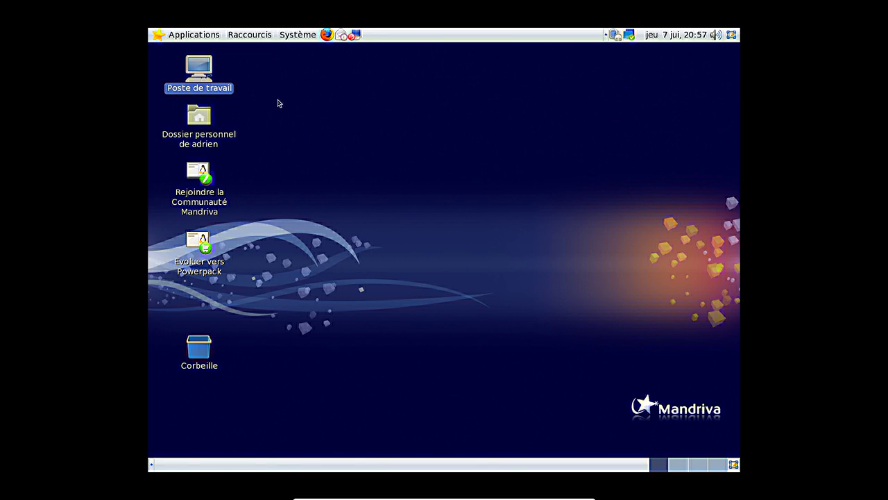
key("Return")
left_click_drag(397, 65, 434, 81)
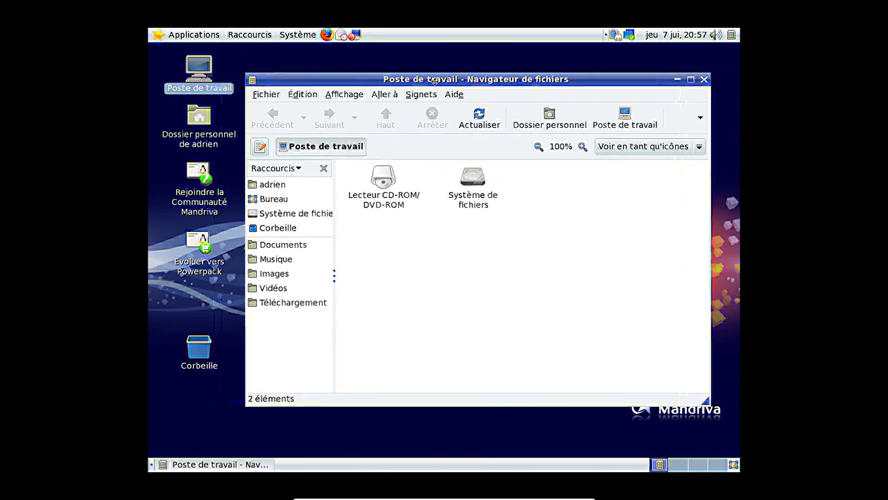
Check the Nautilus version from the navigation window, and close the dialog and the file browser
left_click(454, 94)
left_click(469, 119)
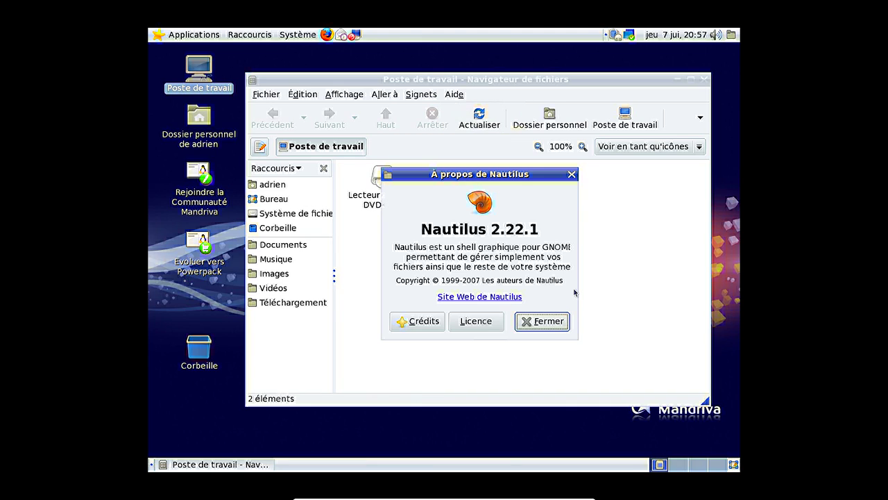
left_click(549, 322)
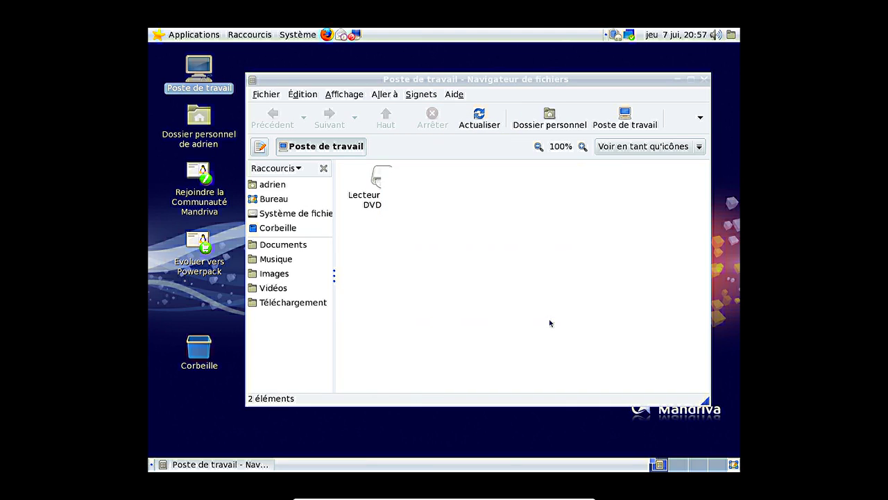
left_click(704, 79)
left_click(298, 34)
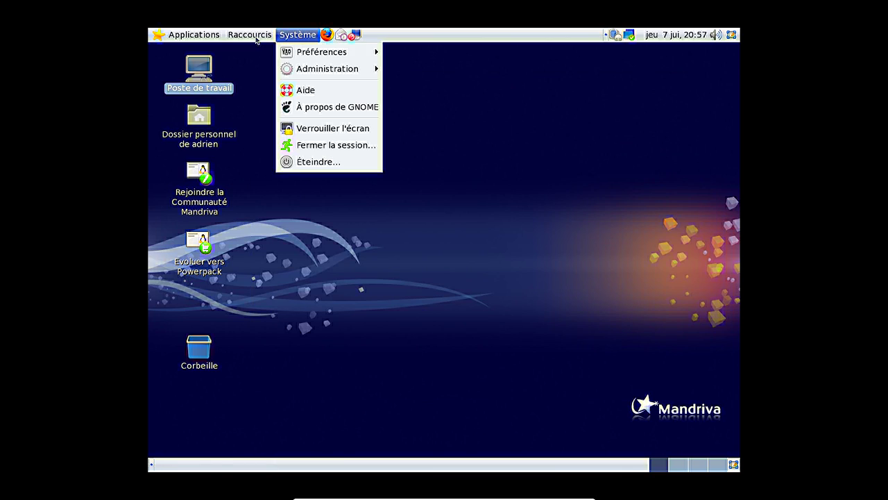
mouse_move(182, 35)
left_click(607, 159)
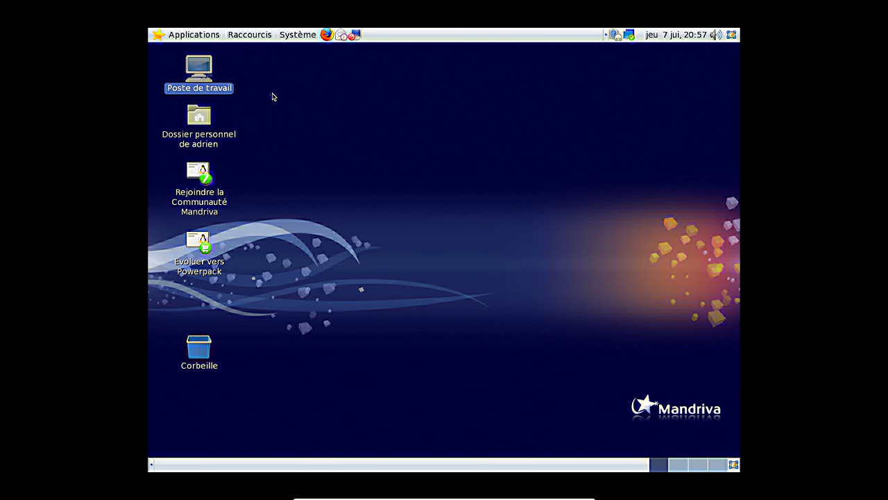
Launch Mozilla Firefox from the Internet applications, check its version information, and select the home page address
left_click(290, 35)
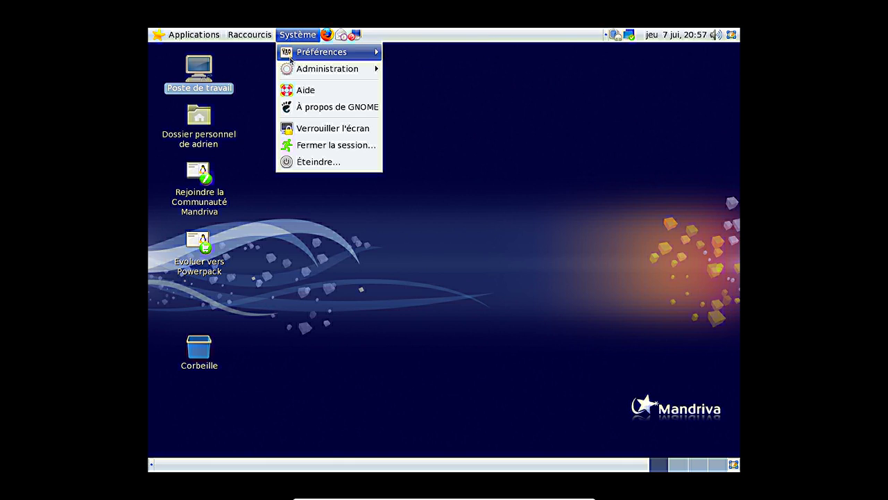
mouse_move(203, 41)
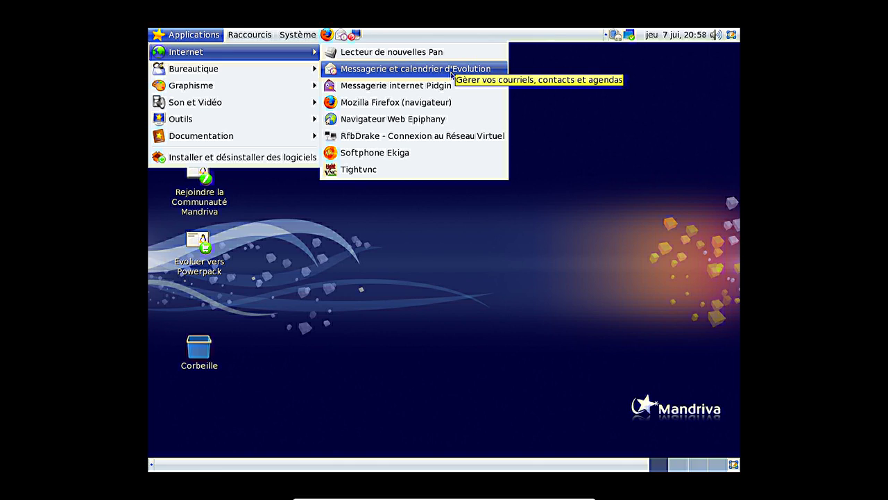
left_click(427, 104)
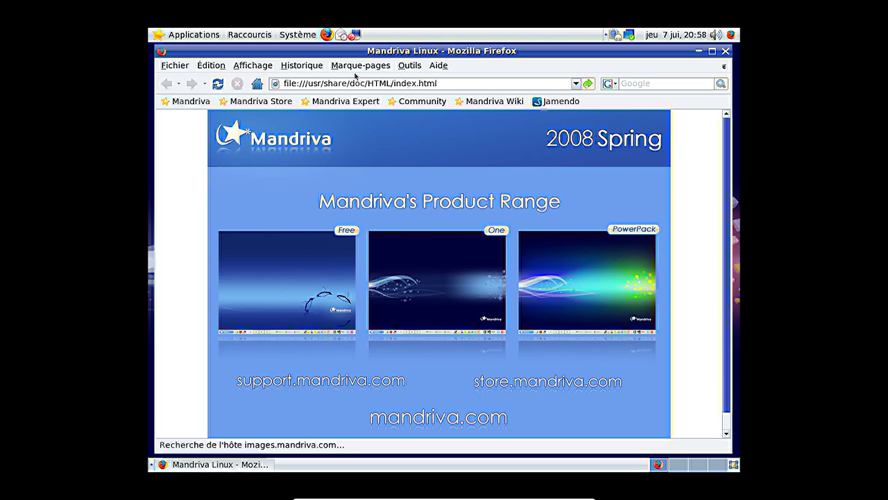
left_click(438, 66)
left_click(449, 118)
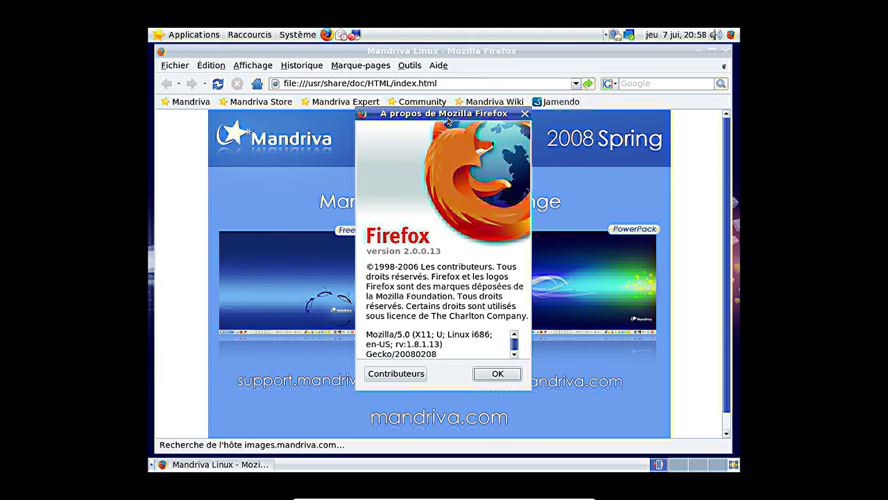
left_click(496, 375)
left_click_drag(494, 86, 265, 75)
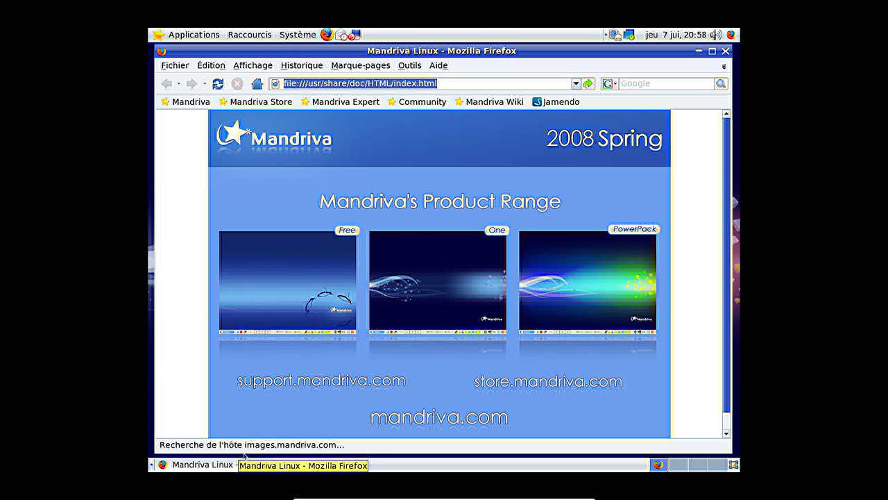
Launch the Mandriva Linux Control Center, authenticating with the root password
left_click(355, 38)
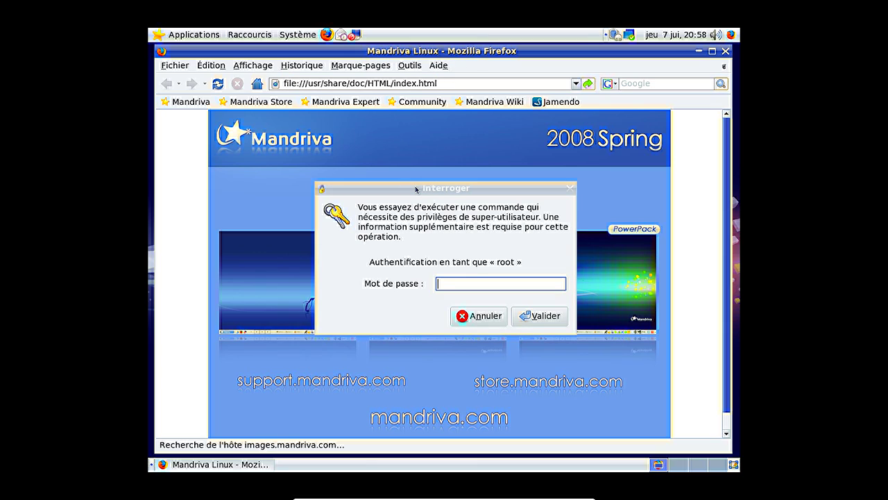
type("********")
key("Return")
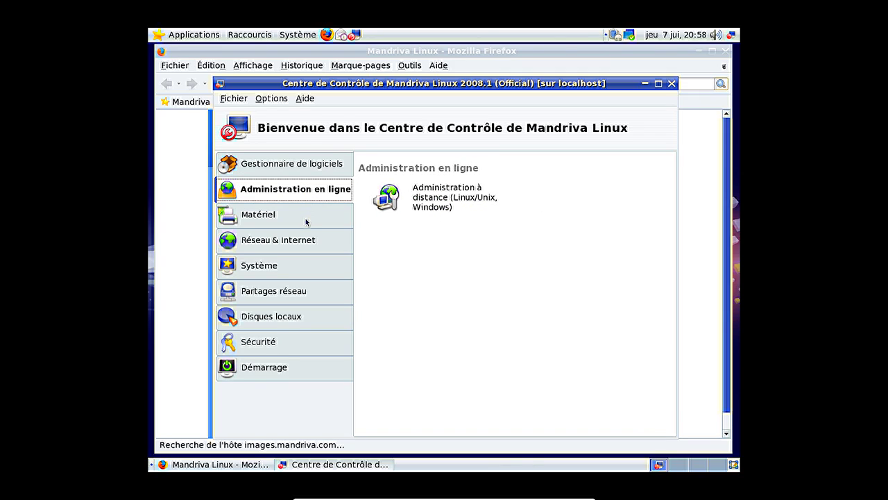
Look through the configuration tools in the Matériel section of the Control Center
left_click(306, 221)
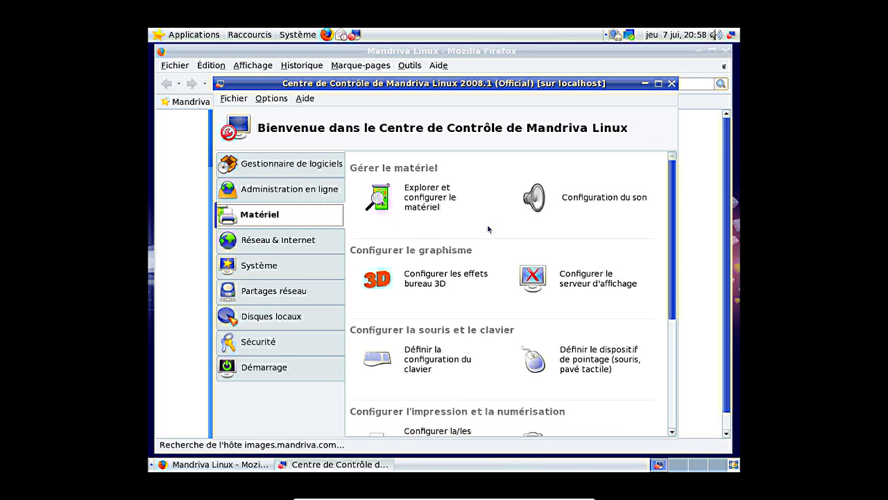
scroll(488, 229, "down", 5)
scroll(488, 229, "up", 5)
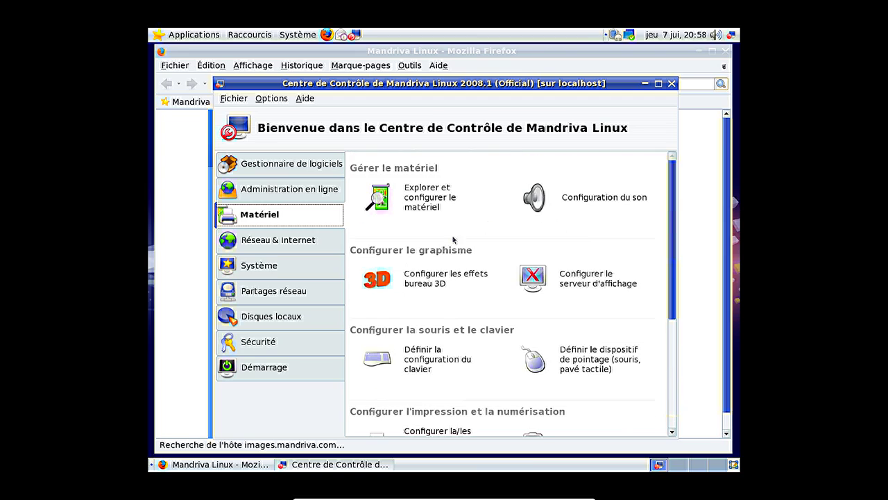
View the 3D desktop effects options, return to the Matériel section, and look through its remaining tools
left_click(423, 278)
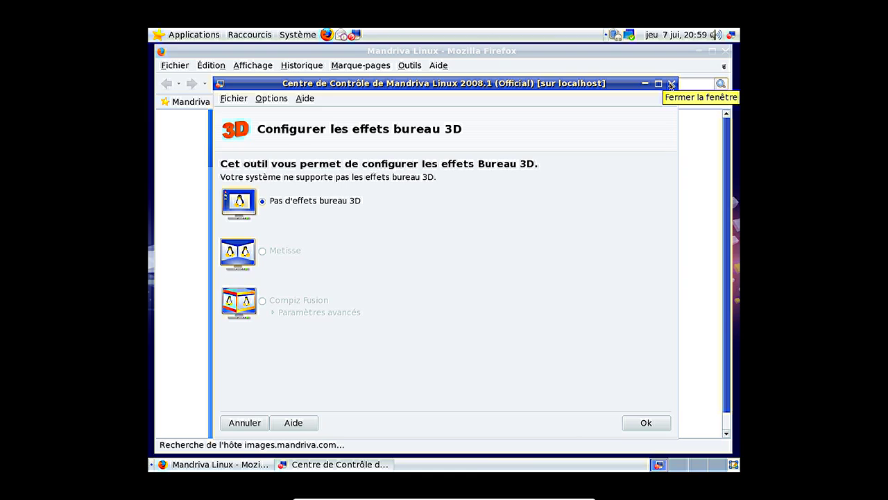
left_click(671, 84)
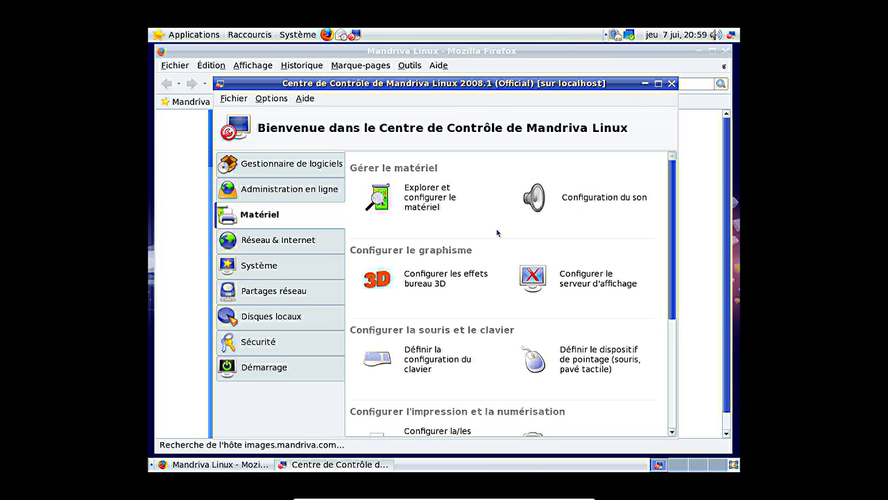
scroll(491, 238, "down", 1)
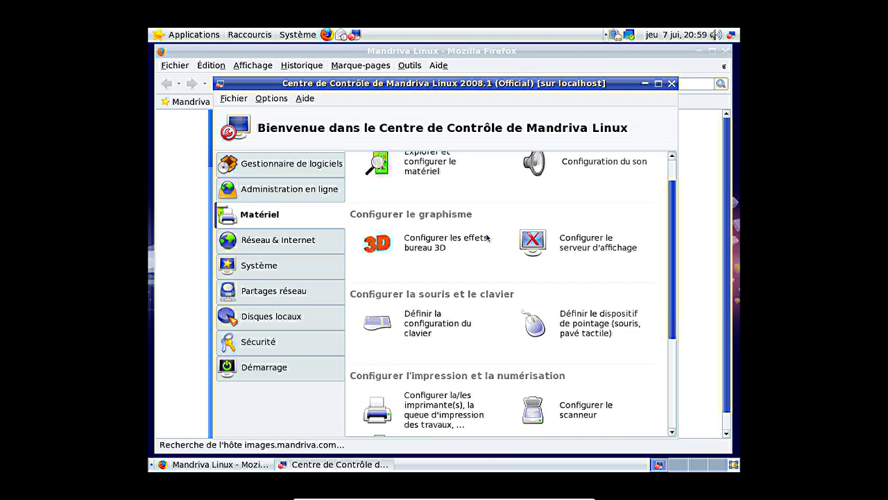
scroll(508, 242, "down", 2)
scroll(508, 242, "down", 2)
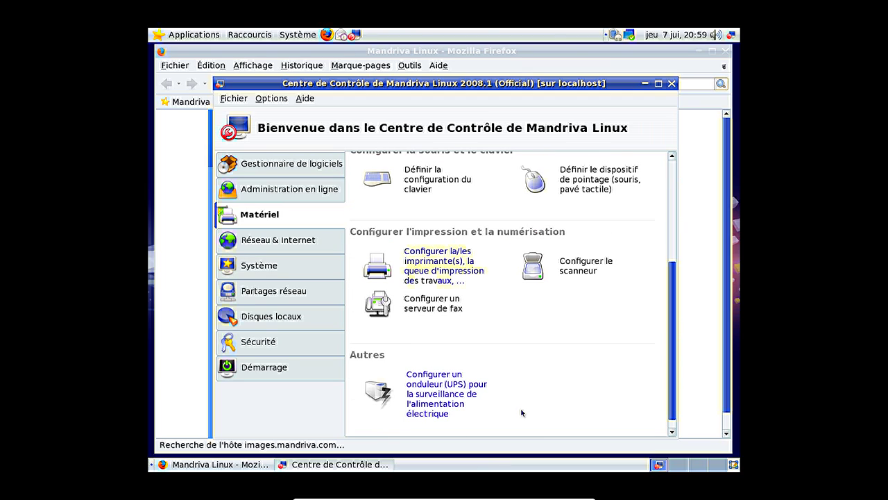
Look through the Control Center sections from Réseau & Internet to Démarrage, and close the Control Center
left_click(294, 243)
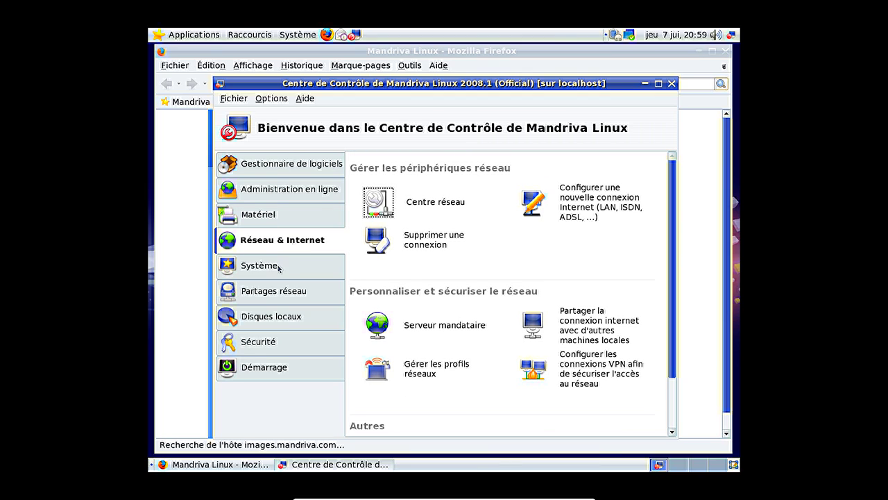
left_click(279, 267)
scroll(476, 279, "down", 3)
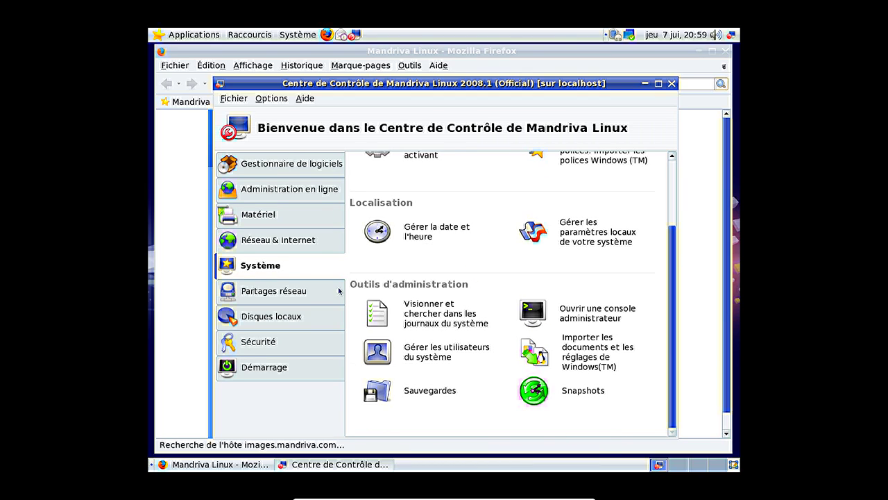
left_click(268, 293)
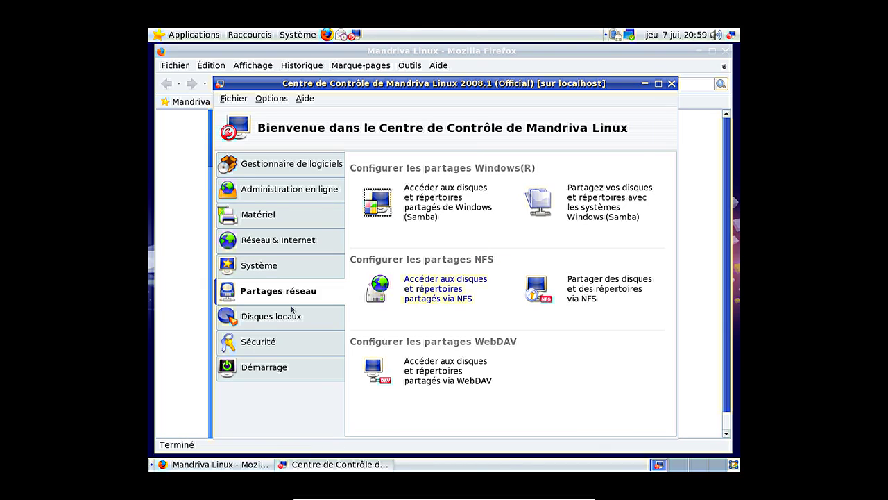
left_click(269, 321)
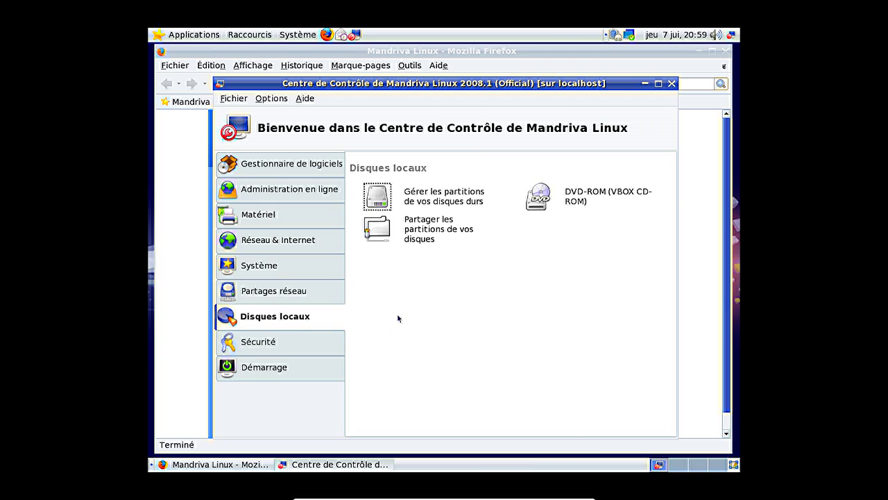
left_click(288, 340)
left_click(270, 375)
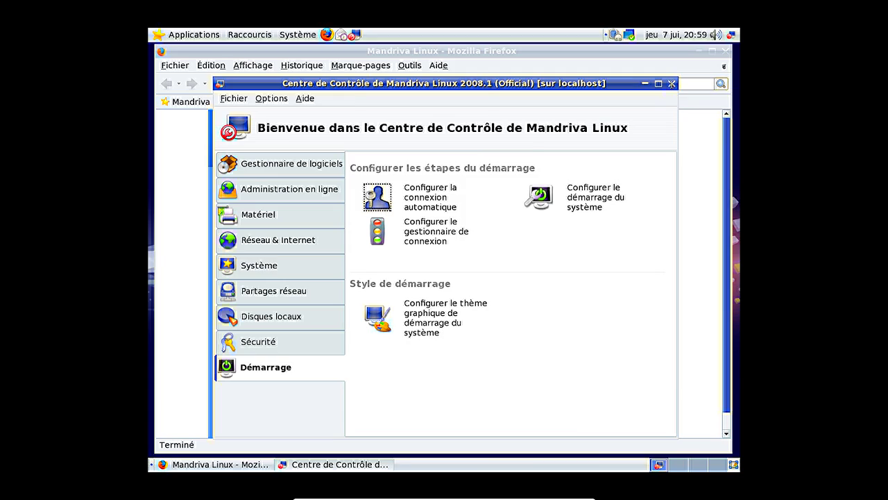
left_click(672, 84)
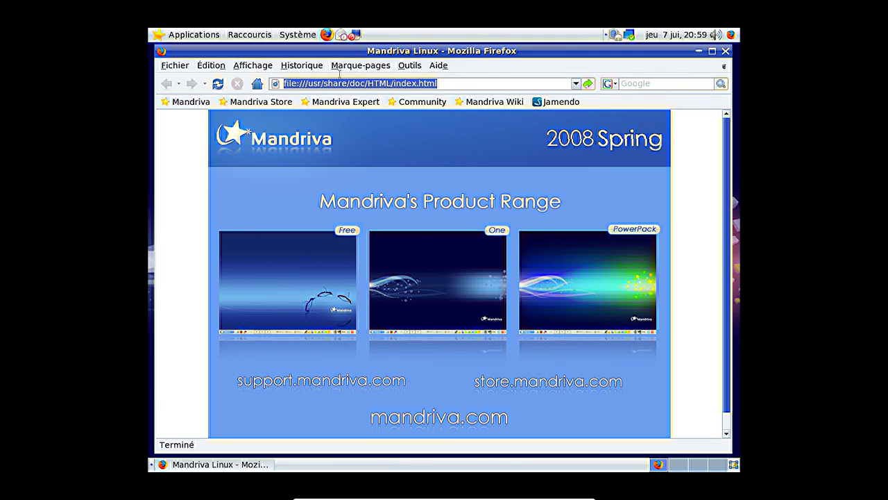
Open the Easy Urpmi website in Firefox by entering easyurpmi as the address
type("easy")
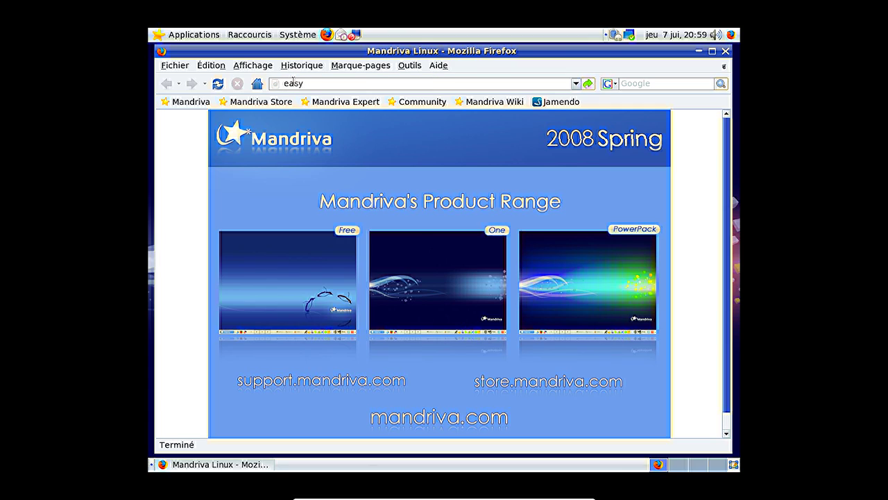
type("urpmi")
key("Return")
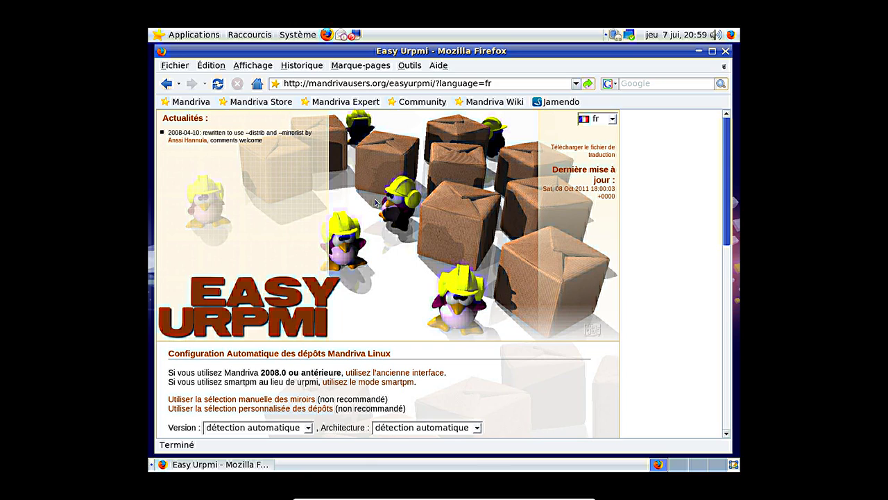
Set the Easy Urpmi repository configuration to version 2008.1 and architecture i586
scroll(378, 205, "down", 3)
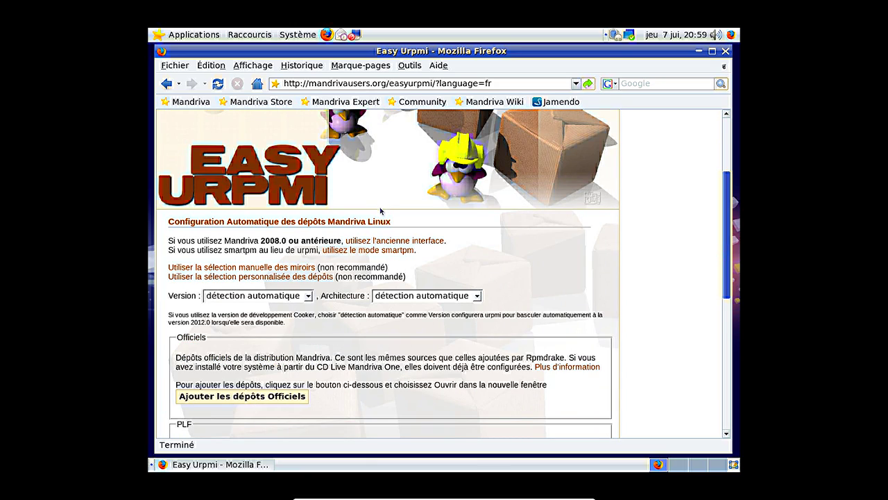
left_click(251, 299)
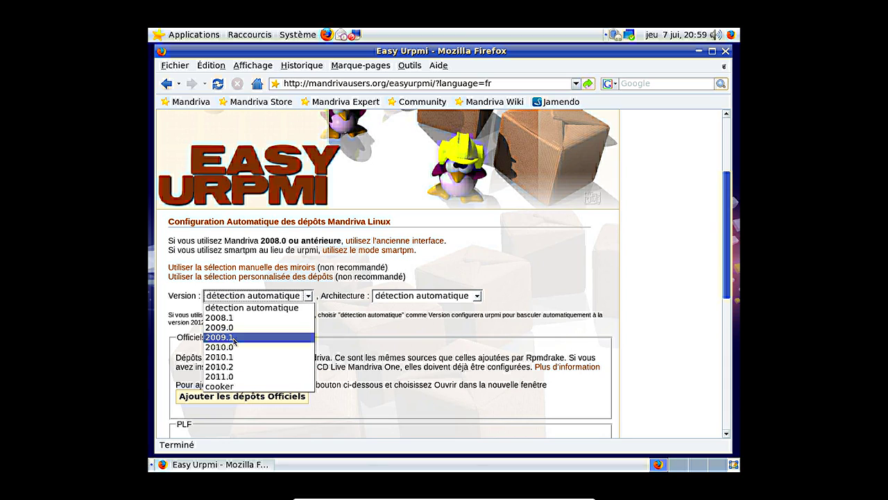
left_click(236, 318)
left_click(416, 298)
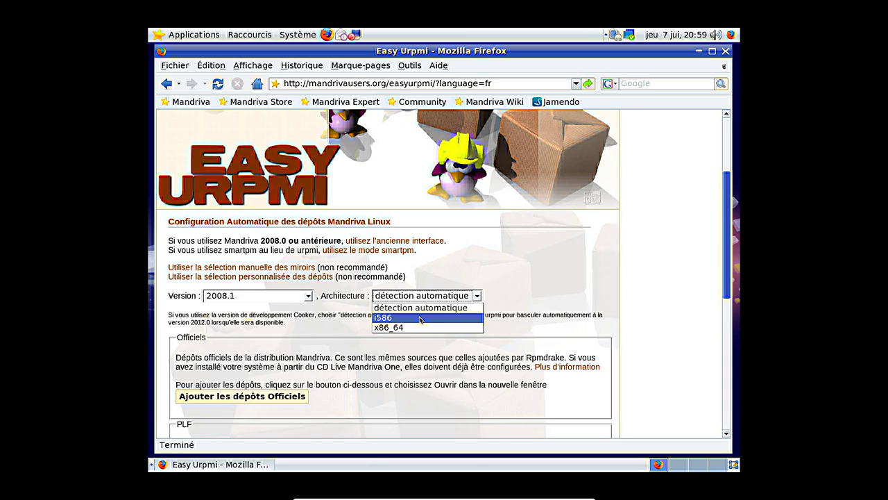
left_click(417, 318)
Try to add the official repositories, cancelling at the prompt for the easyurpmi.urpmi-media file
scroll(269, 347, "down", 3)
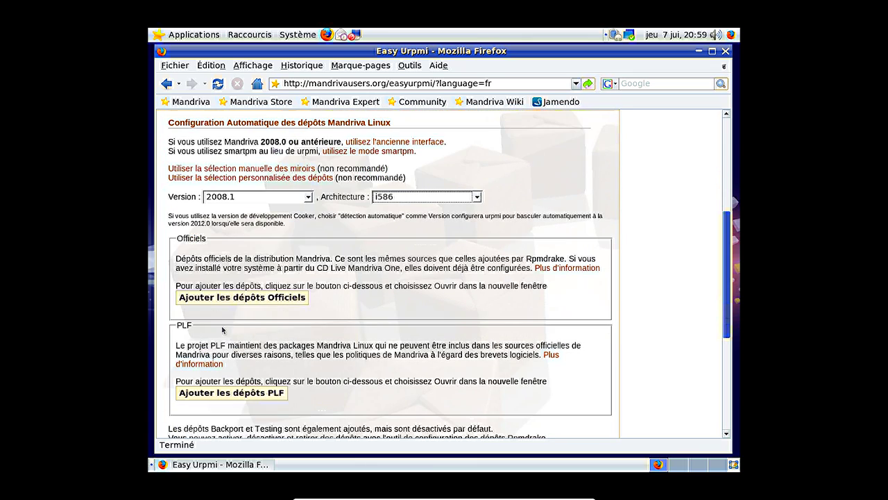
left_click(226, 300)
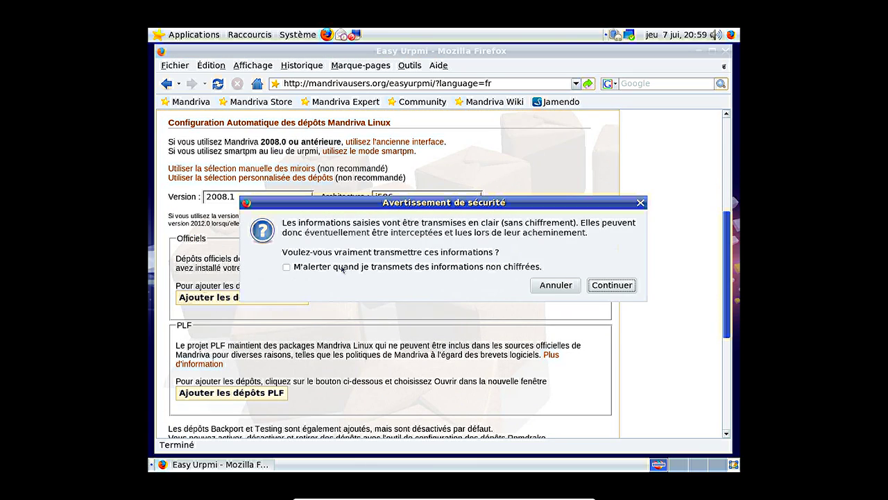
left_click(610, 287)
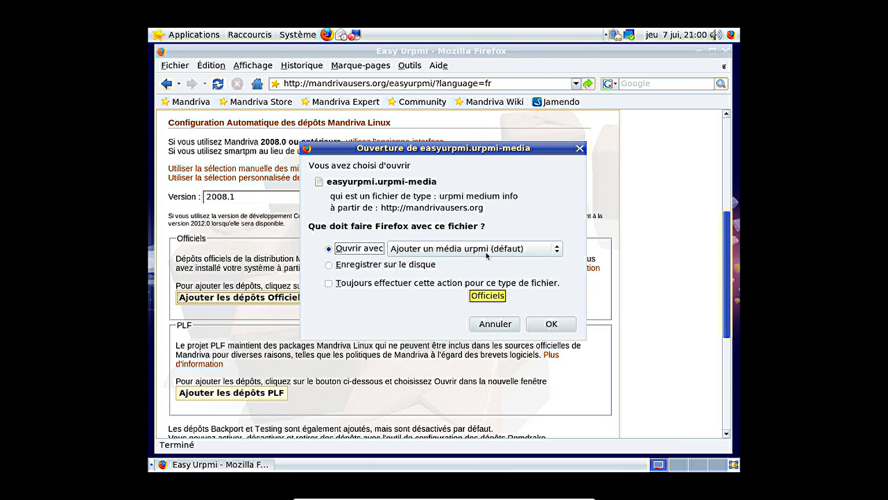
left_click(491, 325)
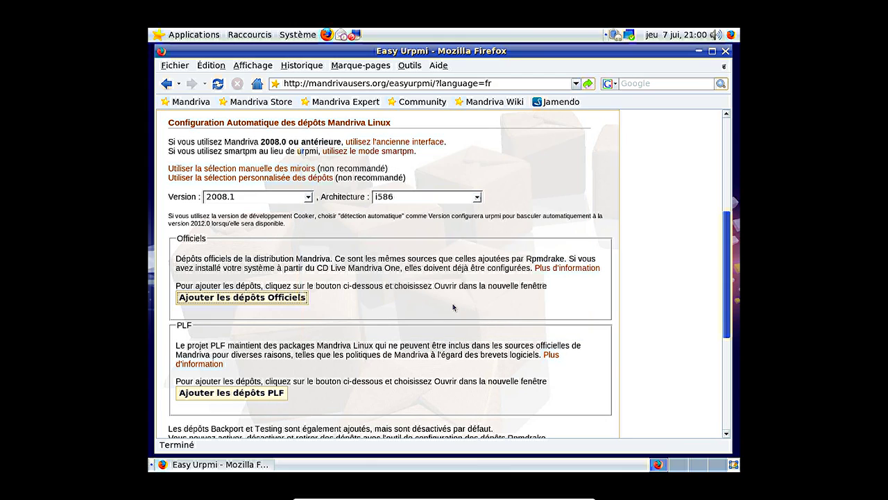
Look through the rest of the Easy Urpmi page, including the manual commands, and close Firefox
scroll(453, 308, "down", 3)
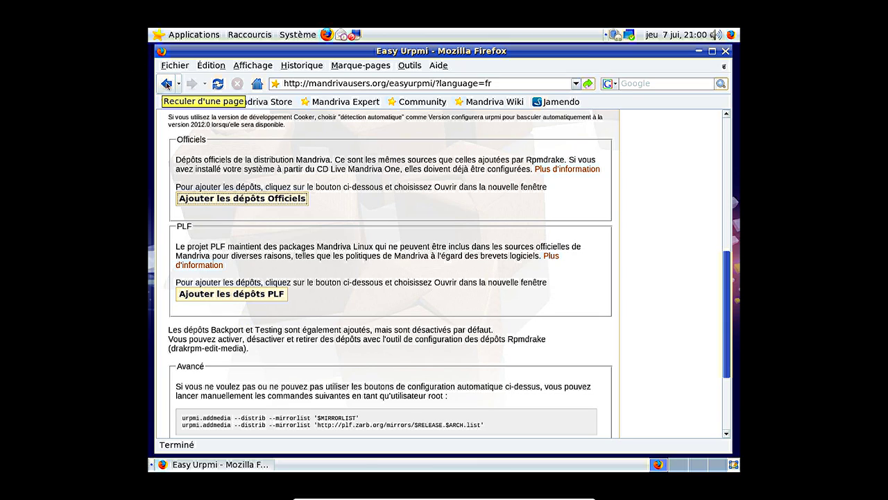
scroll(364, 224, "down", 5)
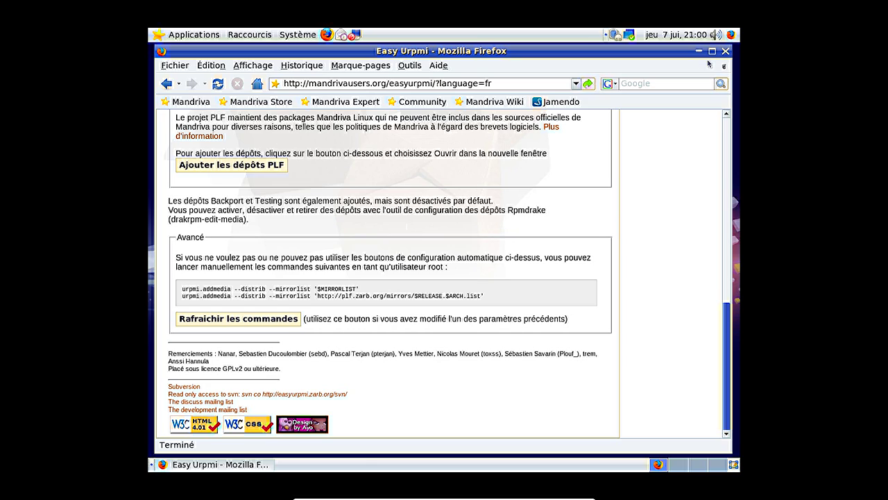
left_click(726, 52)
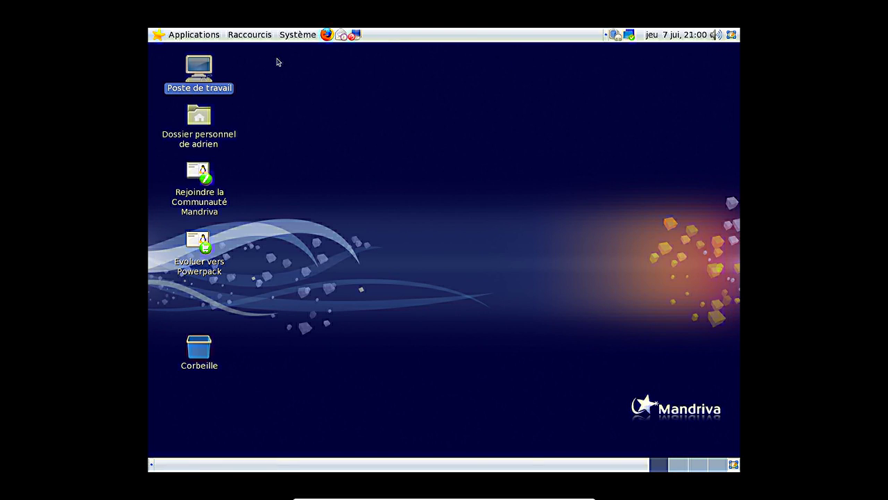
Launch the OpenOffice.org spreadsheet from the office applications, check its version information, and close it
left_click(196, 36)
mouse_move(200, 71)
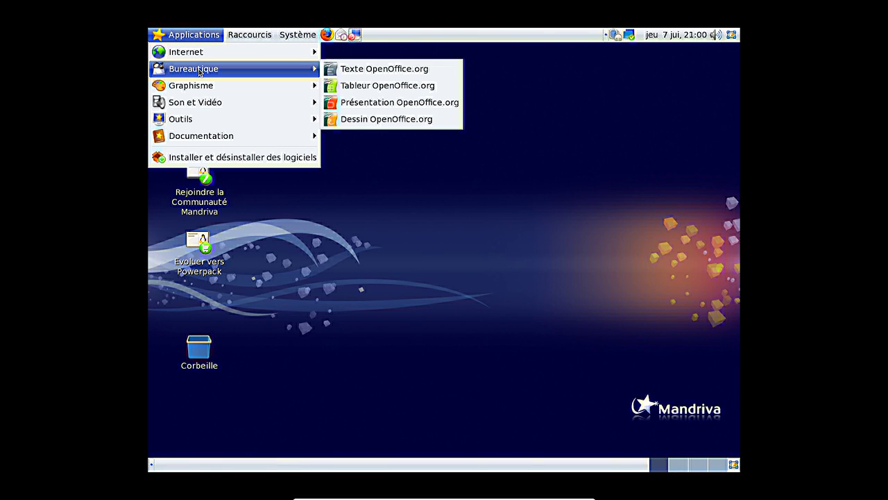
left_click(379, 89)
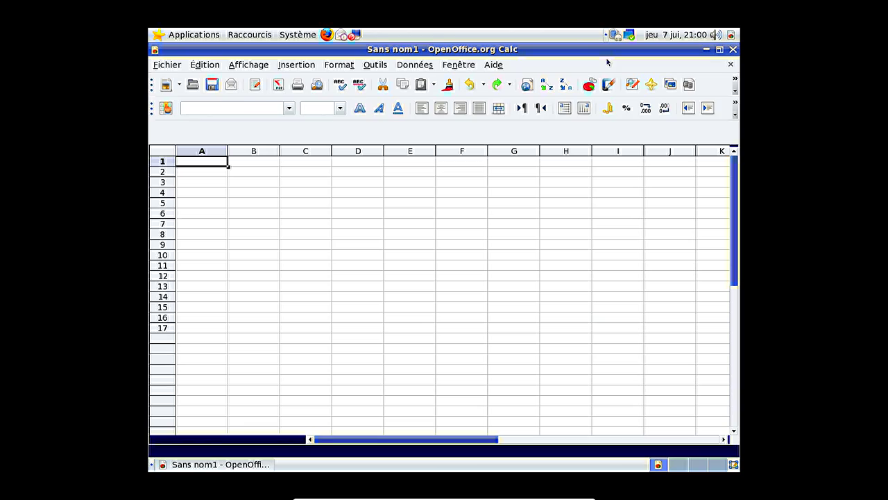
left_click(494, 65)
left_click(503, 125)
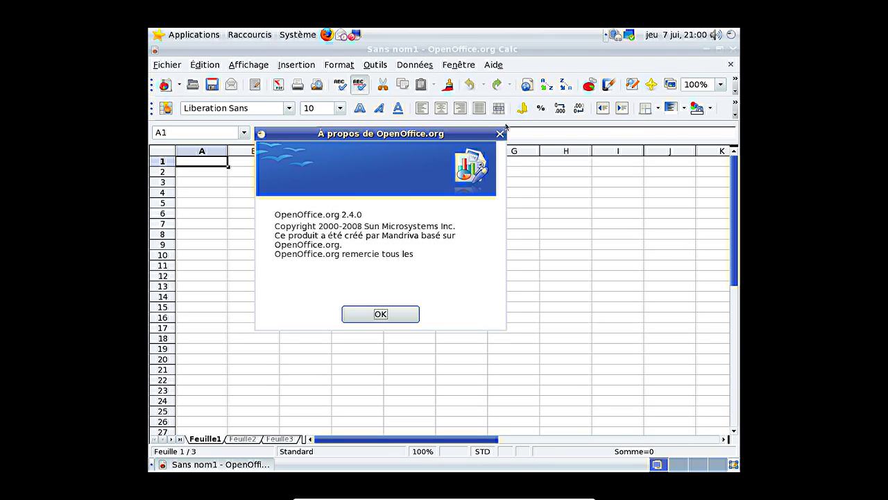
left_click(395, 319)
left_click(731, 49)
Launch GIMP from the graphics applications, dismiss the tip of the day, and move its two windows to opposite sides of the desktop
left_click(196, 37)
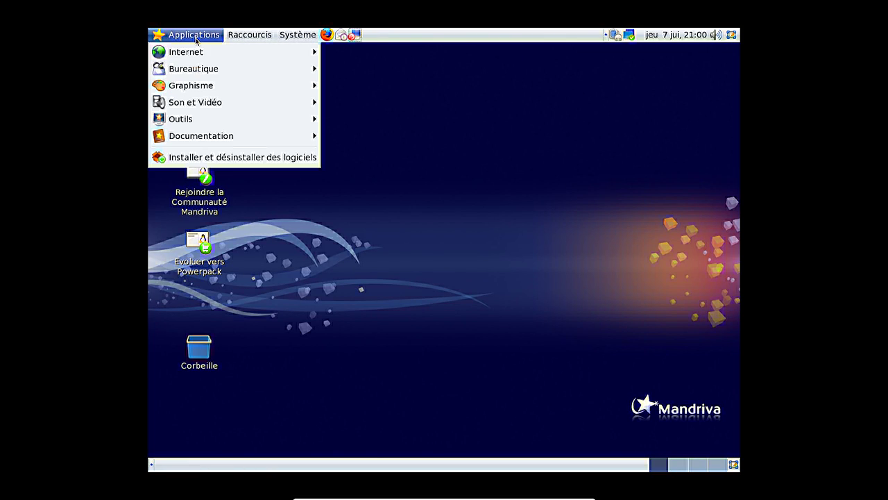
mouse_move(217, 83)
left_click(383, 106)
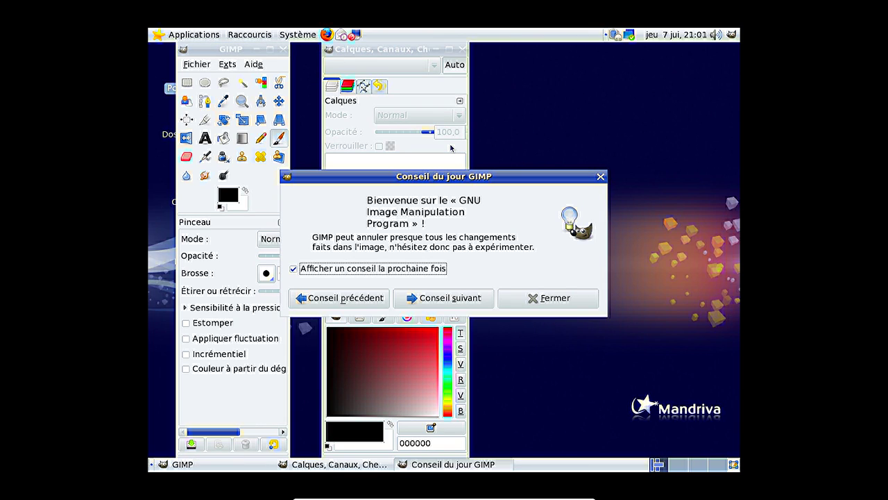
left_click(527, 298)
left_click_drag(412, 50, 683, 50)
left_click_drag(235, 54, 207, 54)
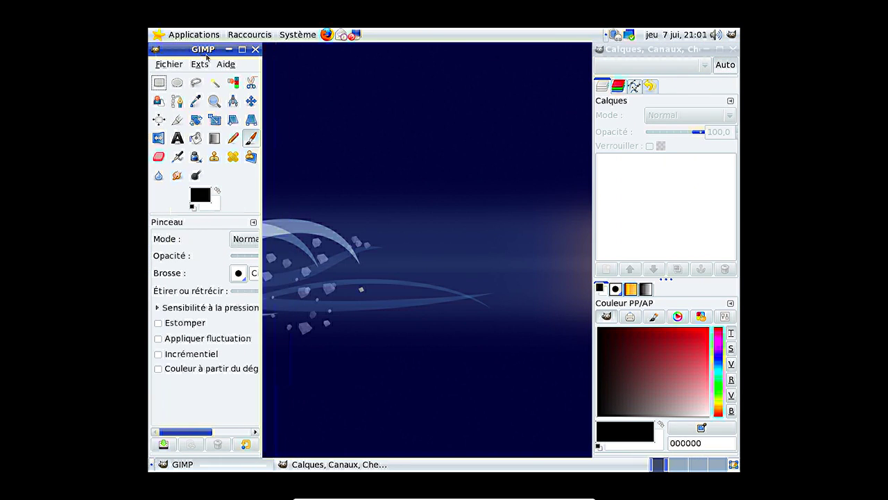
Check the GIMP version information, and quit GIMP
left_click(225, 64)
left_click(243, 119)
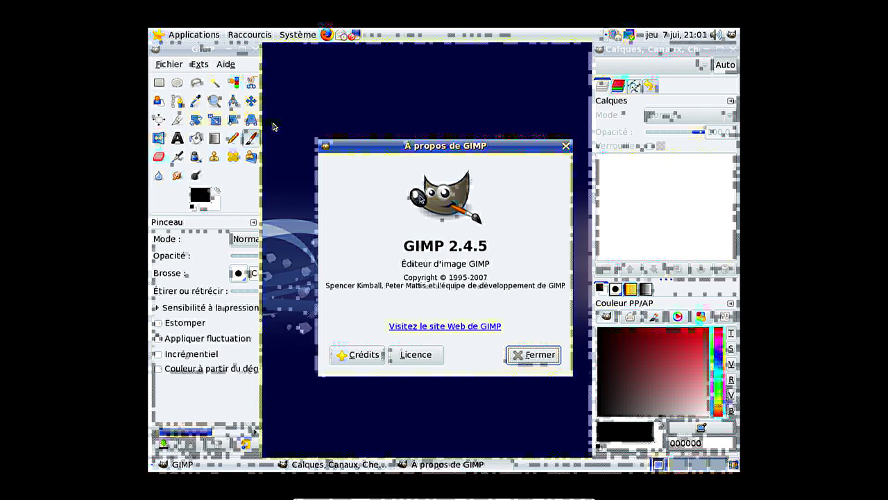
left_click(531, 357)
left_click(256, 50)
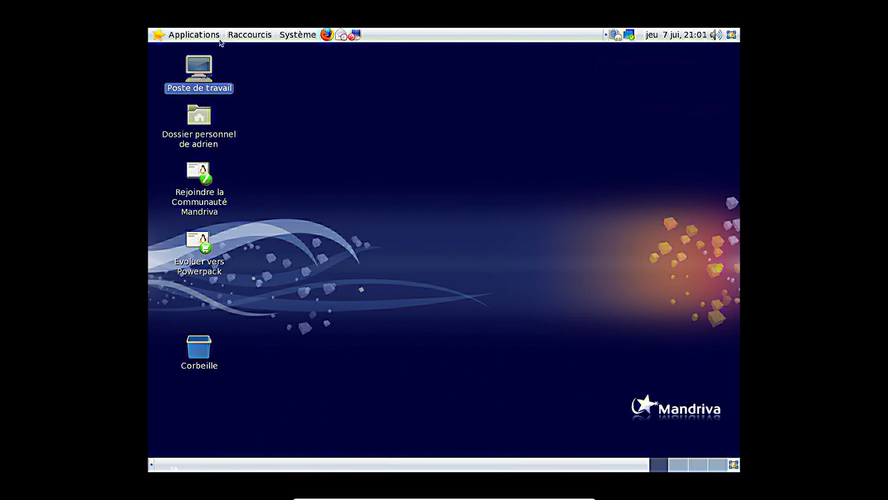
Launch the Totem video player from the sound and video applications, check its version information, and close it
left_click(194, 34)
mouse_move(199, 102)
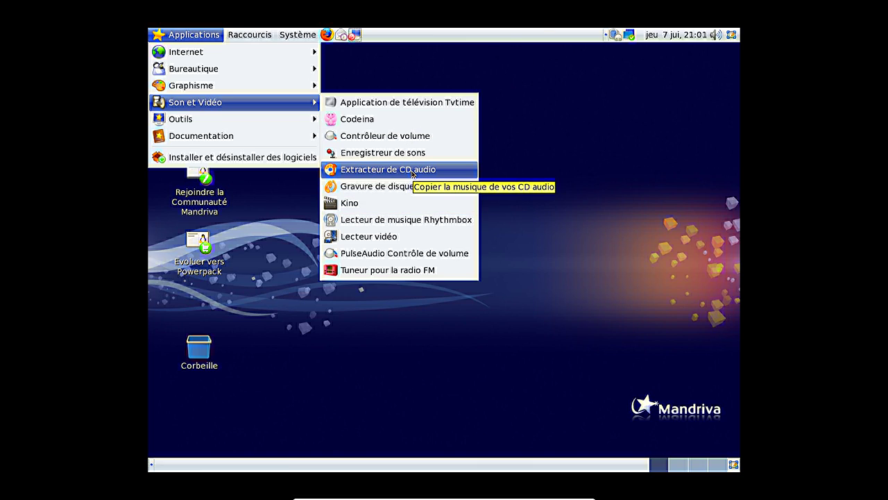
left_click(378, 238)
left_click(437, 100)
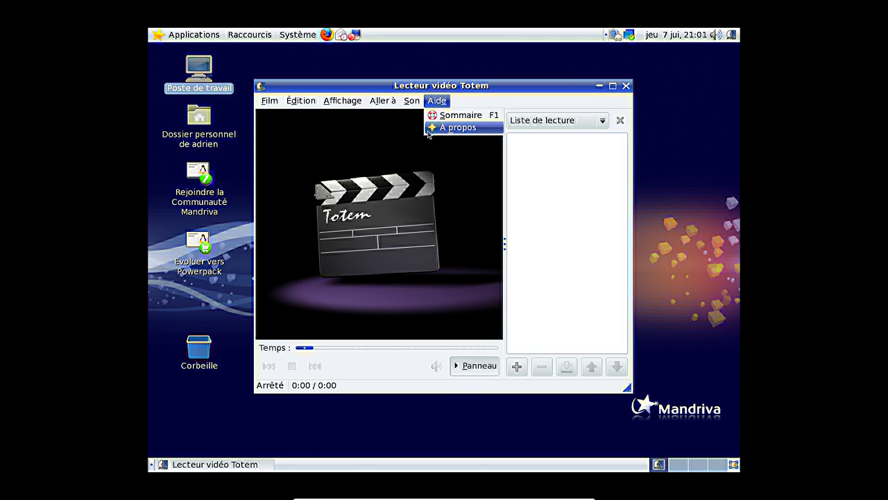
left_click(430, 127)
left_click(526, 307)
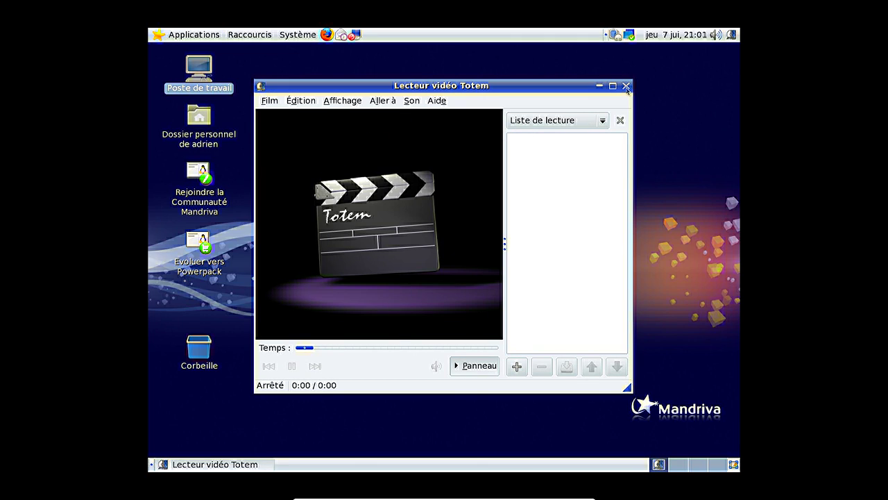
left_click(626, 85)
Launch the Rhythmbox music player from the sound and video applications, check its version information, and close it
left_click(154, 36)
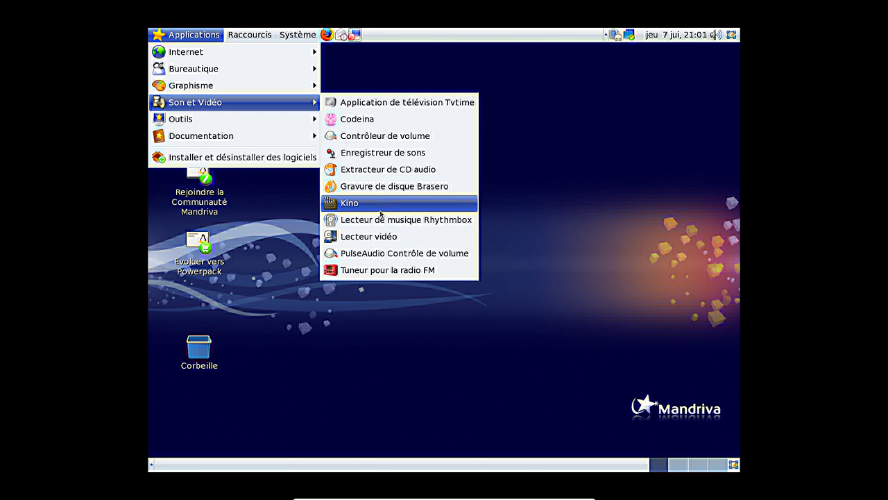
left_click(406, 220)
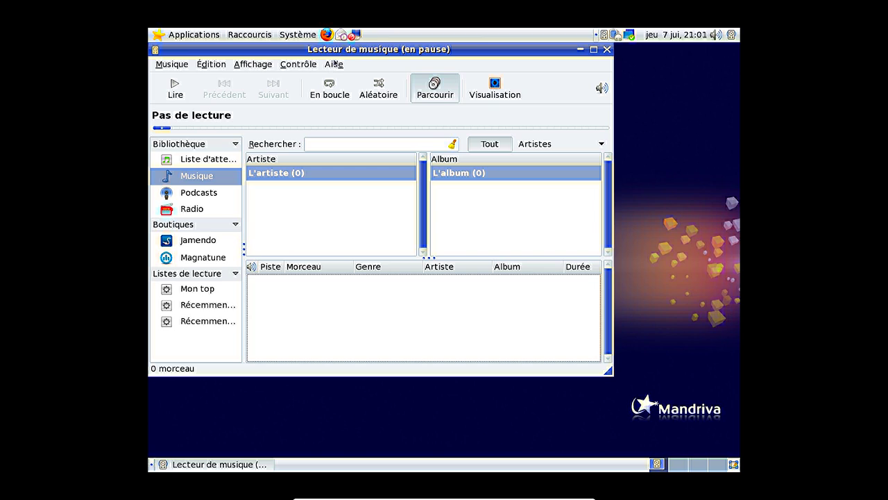
left_click_drag(334, 63, 410, 82)
left_click(411, 80)
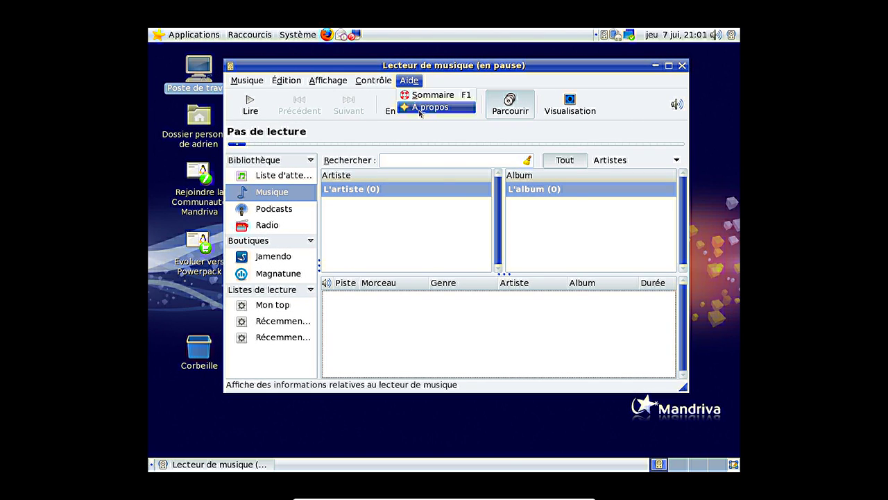
left_click(425, 107)
left_click(536, 305)
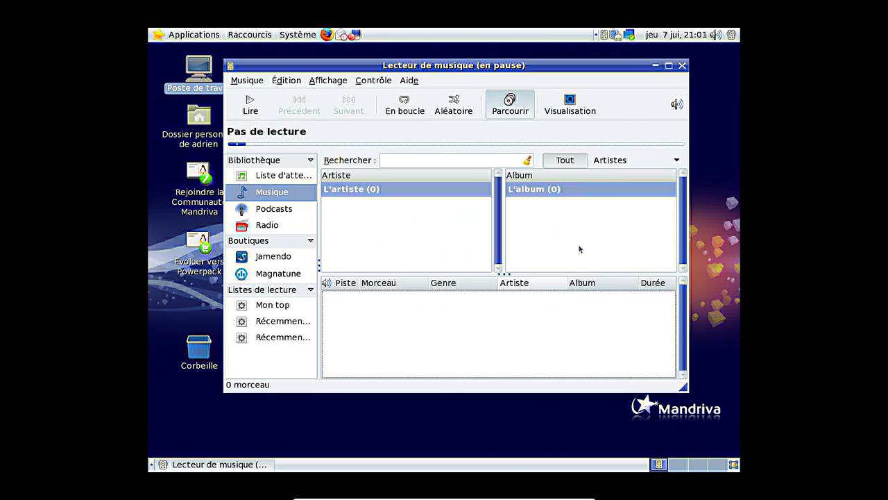
left_click(683, 66)
Look through the tools and system tools applications, launch the text editor to check its version information, and close it
left_click(191, 35)
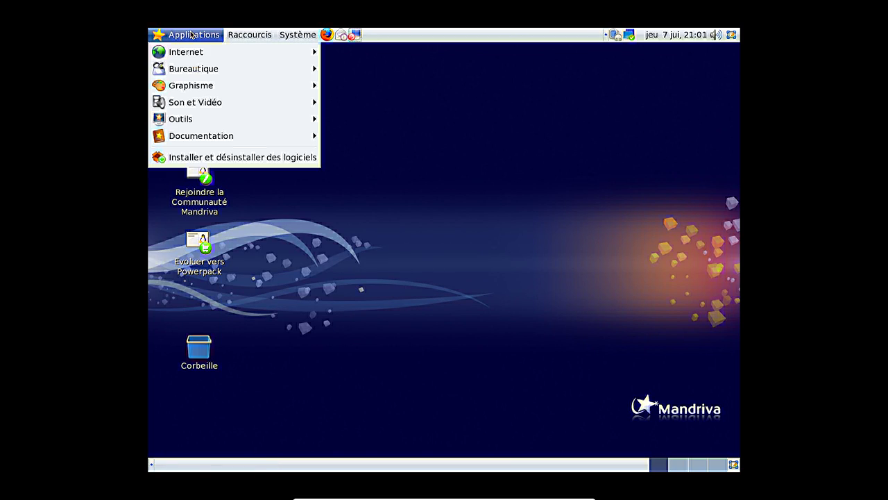
mouse_move(188, 72)
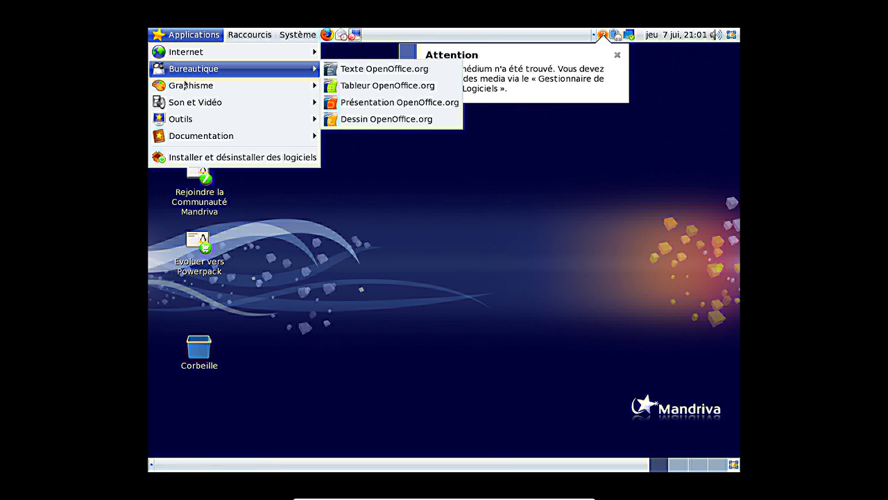
mouse_move(177, 124)
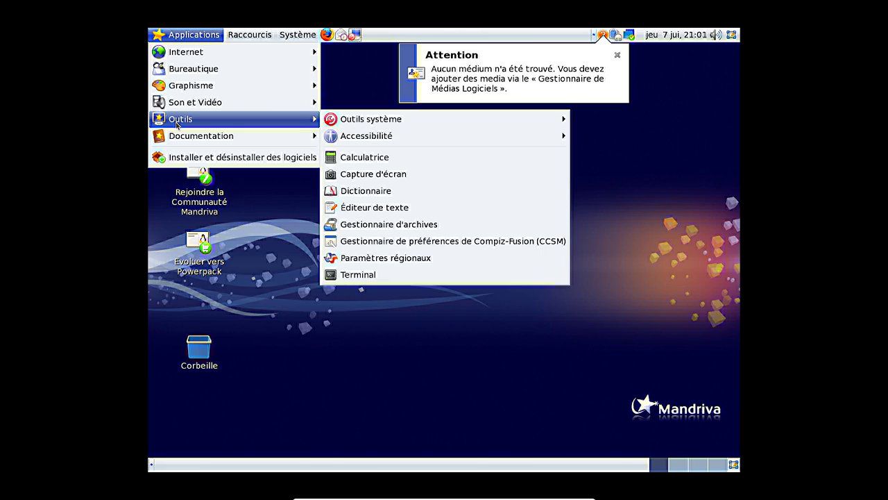
mouse_move(426, 120)
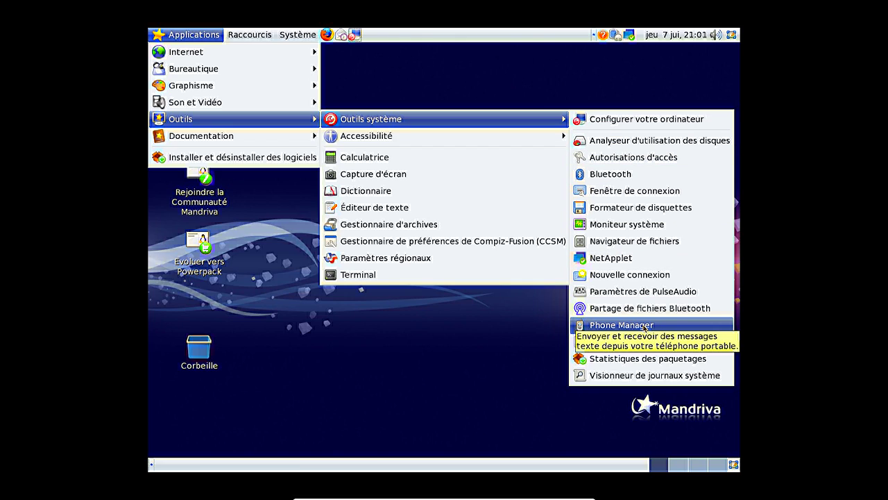
mouse_move(490, 139)
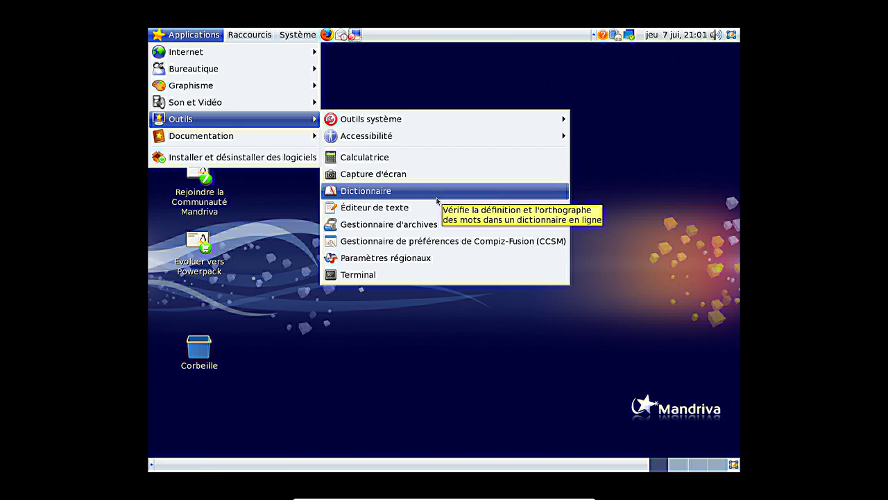
left_click(438, 208)
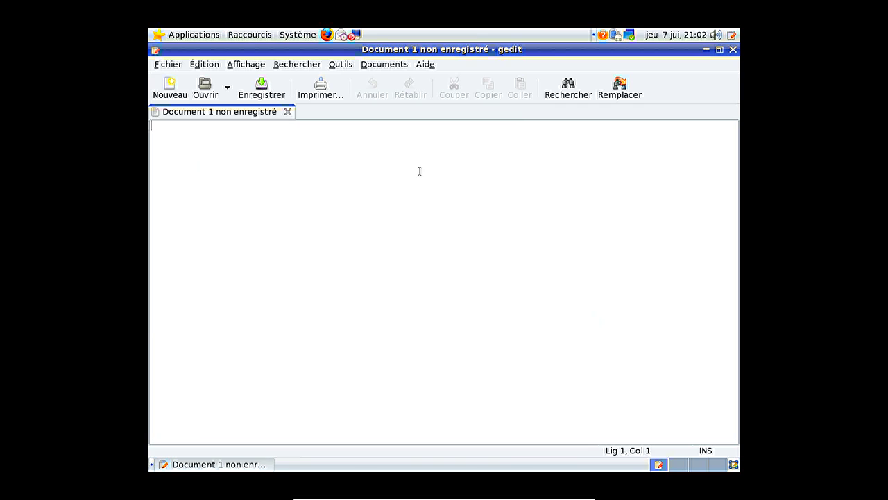
left_click(421, 66)
left_click(444, 92)
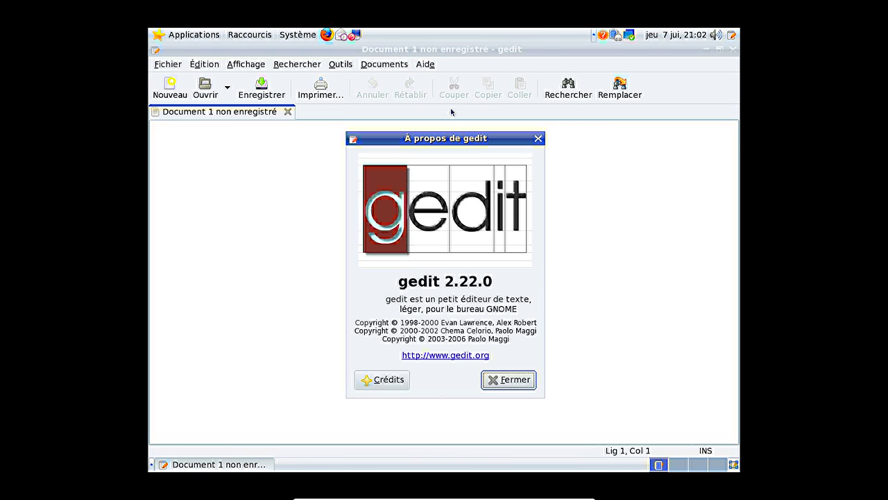
left_click(719, 50)
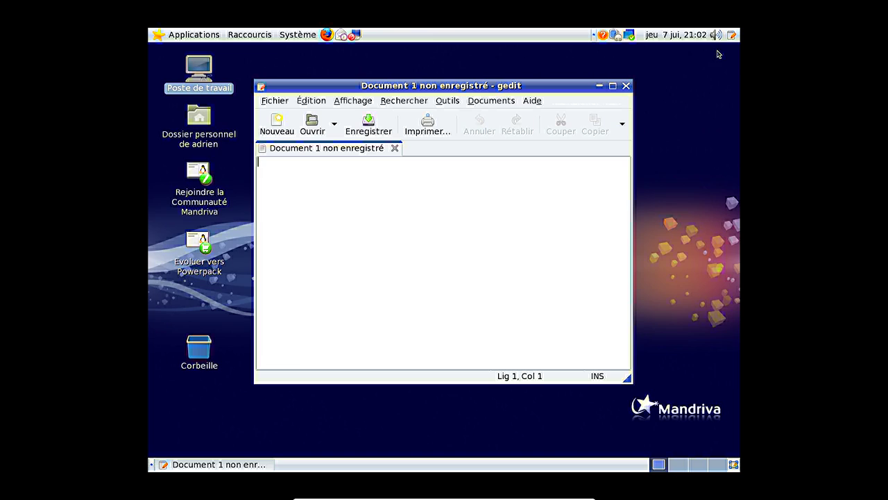
left_click(627, 86)
Open the Compiz-Fusion preferences manager from the tools applications and review its accessibility, desktop and effects plugins
left_click(194, 34)
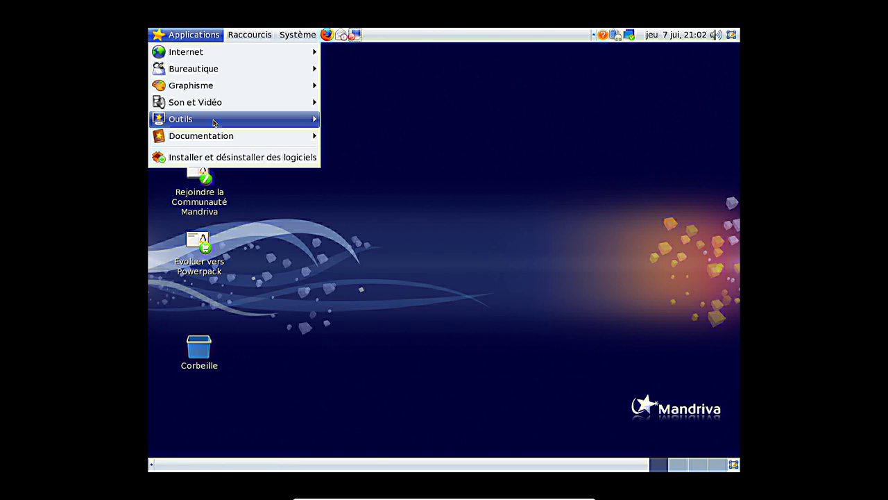
mouse_move(213, 122)
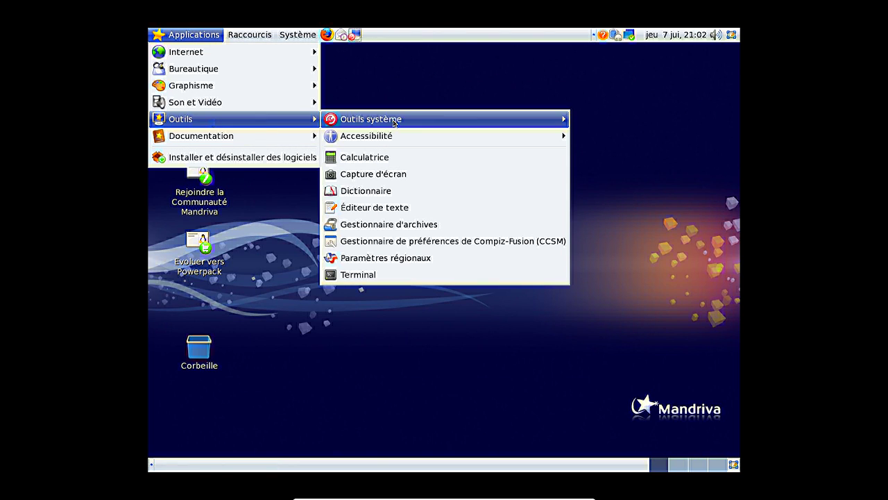
left_click(447, 245)
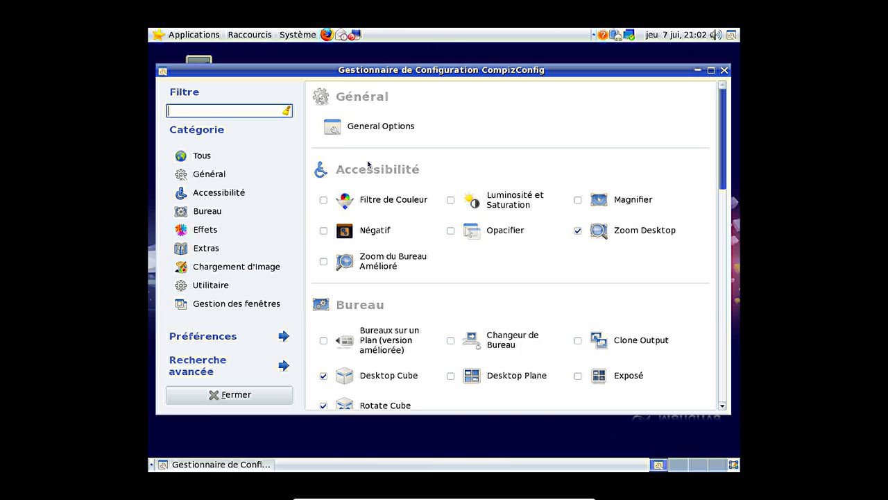
scroll(497, 283, "down", 3)
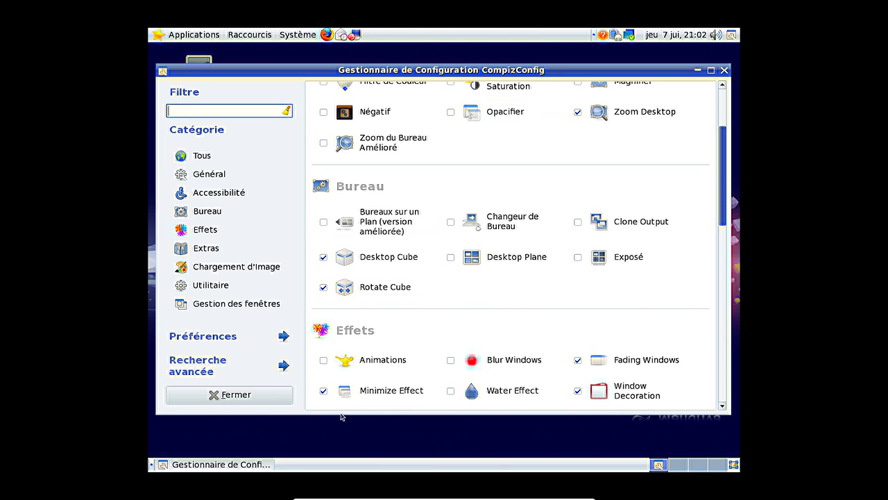
left_click(659, 466)
left_click(661, 466)
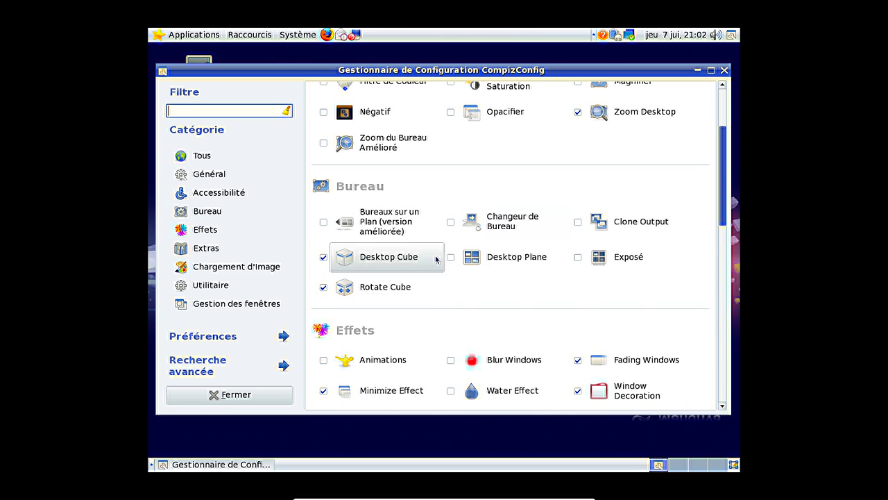
scroll(635, 306, "down", 1)
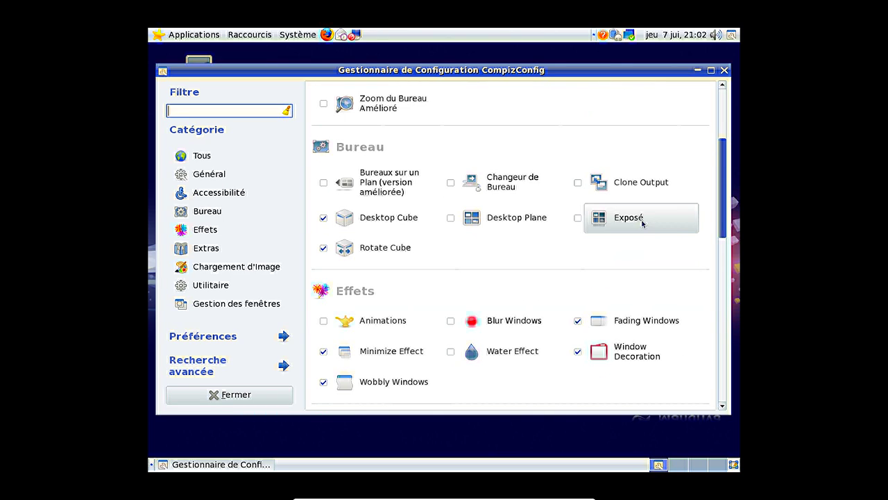
Switch the Window Decoration effect off and back on
left_click(578, 352)
left_click(580, 353)
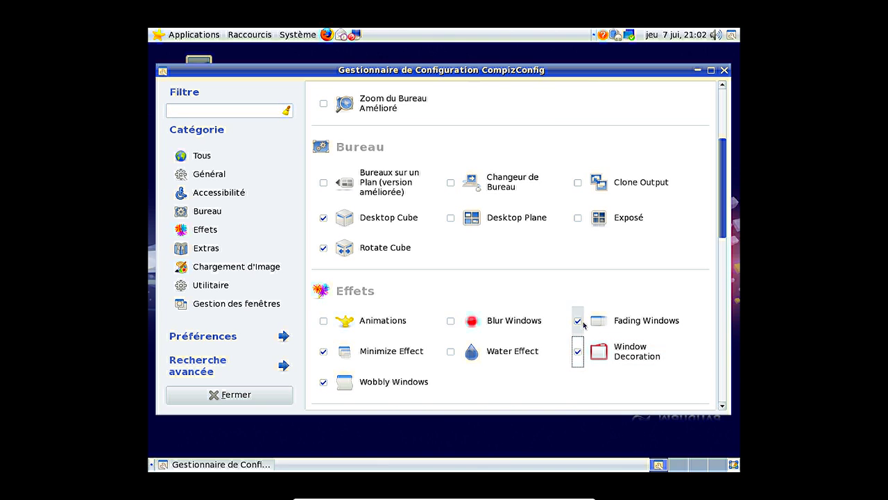
Enable the Animations effect, disabling Minimize Effect in its place, and minimise and restore the window to test it
scroll(646, 250, "up", 4)
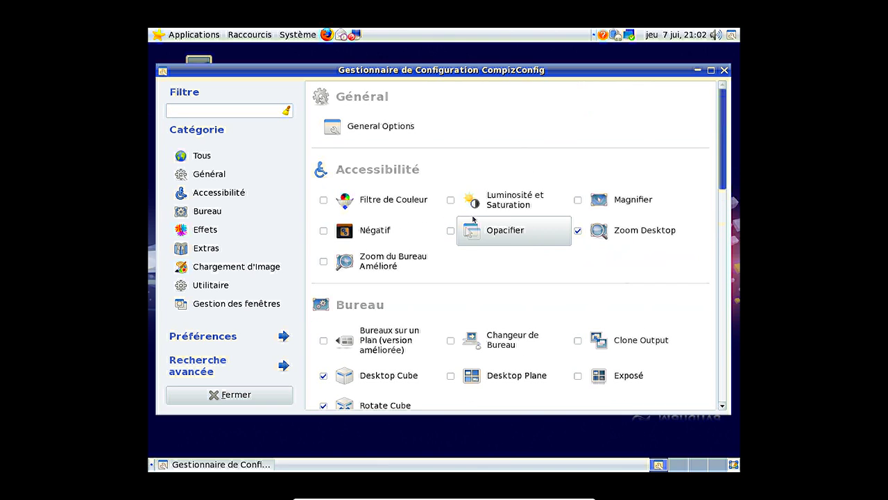
scroll(461, 243, "down", 4)
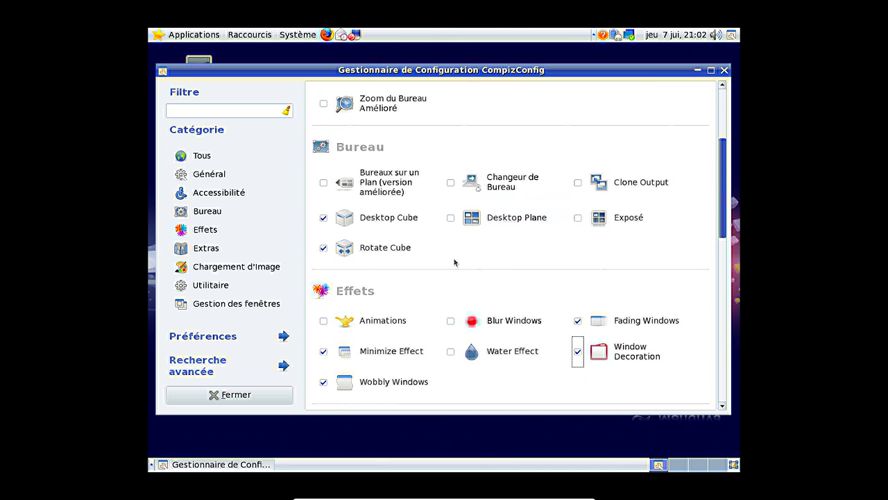
left_click(322, 321)
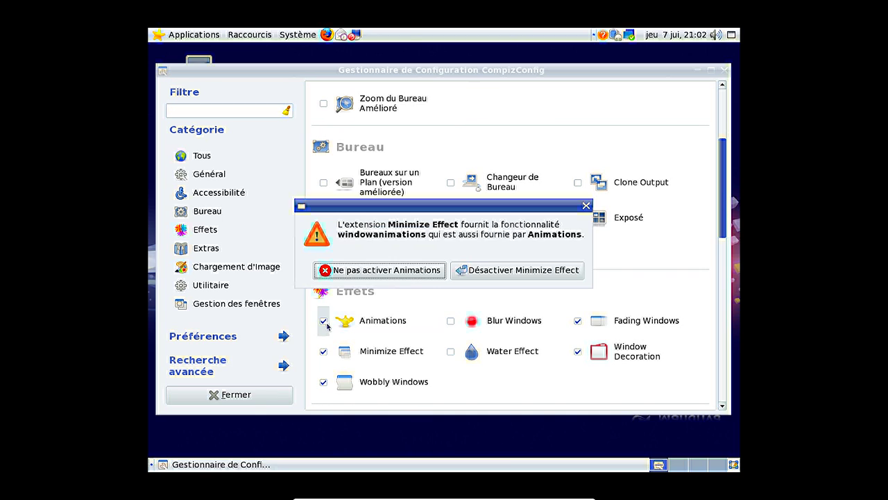
left_click(506, 270)
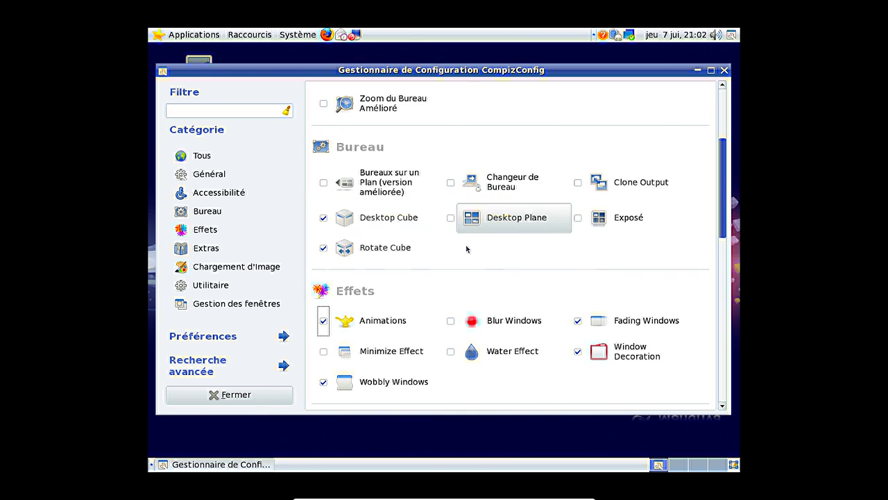
left_click(248, 464)
left_click(249, 464)
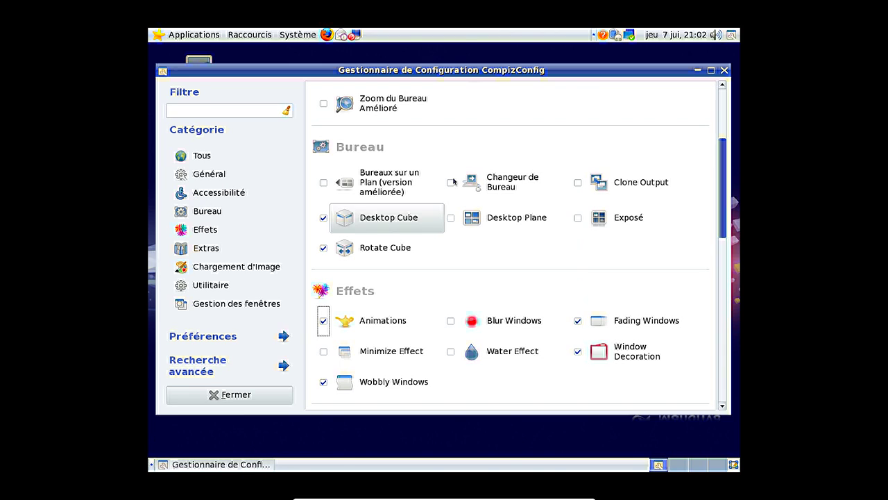
Look through the Compiz plugin list once more and close the preferences manager
scroll(520, 238, "down", 2)
scroll(520, 238, "up", 4)
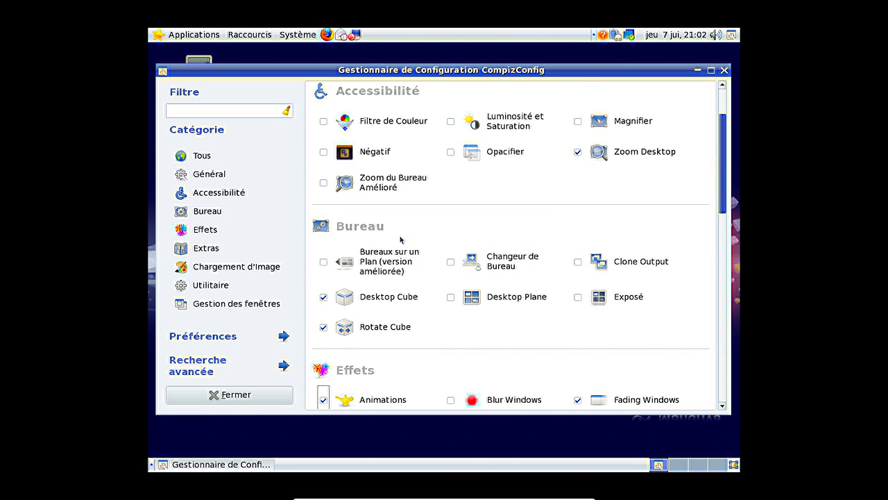
scroll(562, 201, "down", 5)
scroll(556, 204, "up", 7)
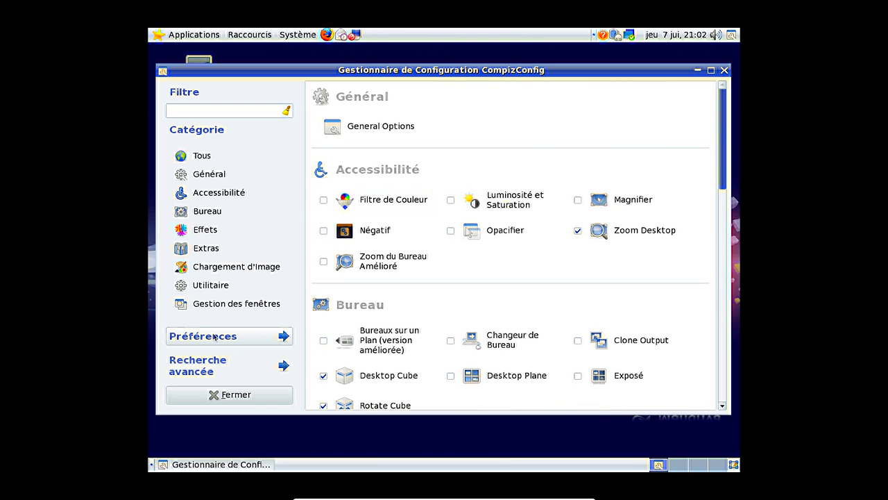
left_click(724, 70)
Look over the available tools, the folder and network shortcuts, and the system entries
left_click(190, 35)
mouse_move(207, 128)
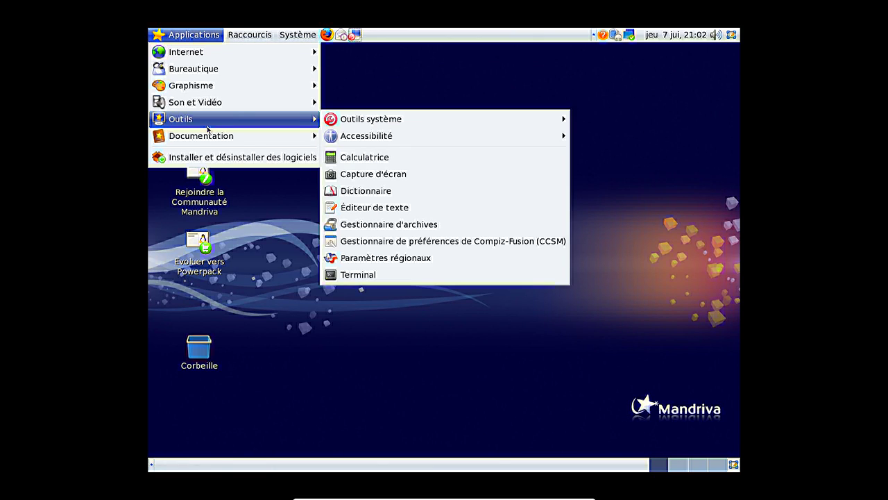
mouse_move(236, 33)
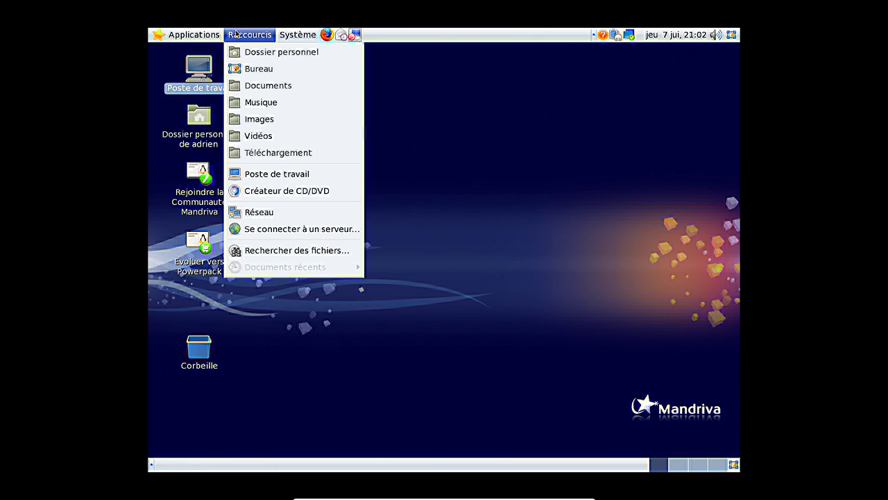
mouse_move(298, 35)
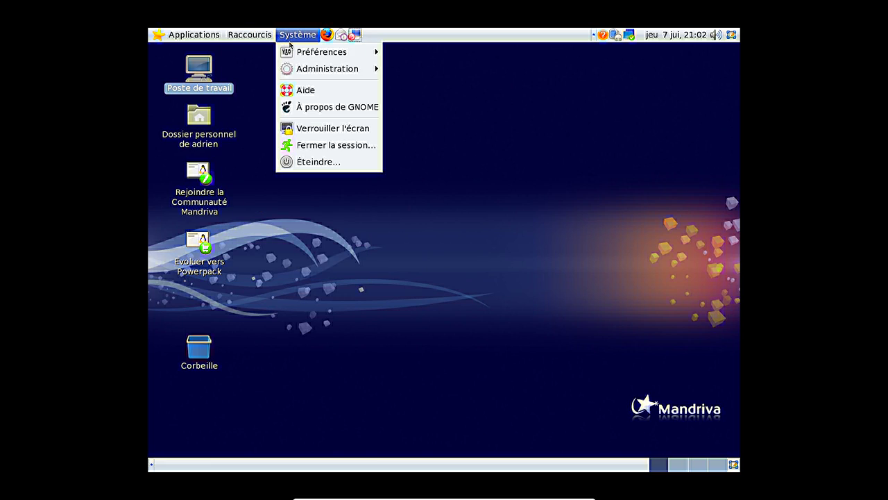
Browse the list of system preferences and open the appearance preferences
mouse_move(294, 53)
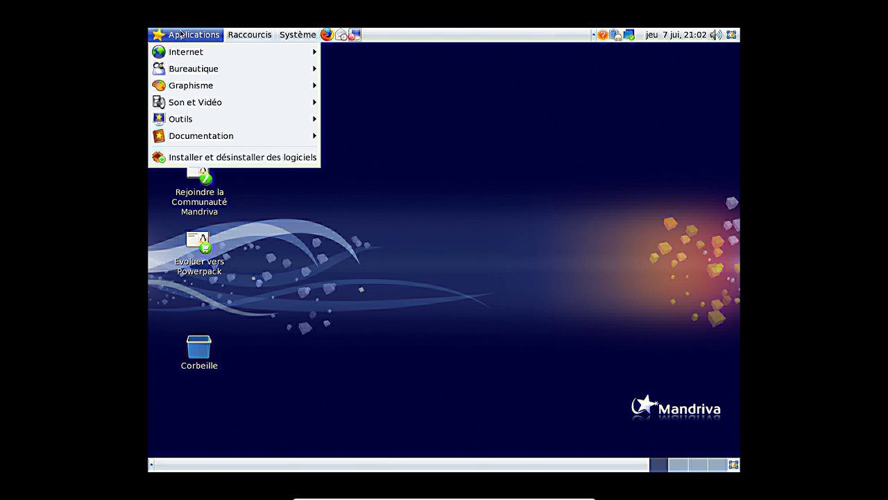
mouse_move(347, 52)
mouse_move(429, 50)
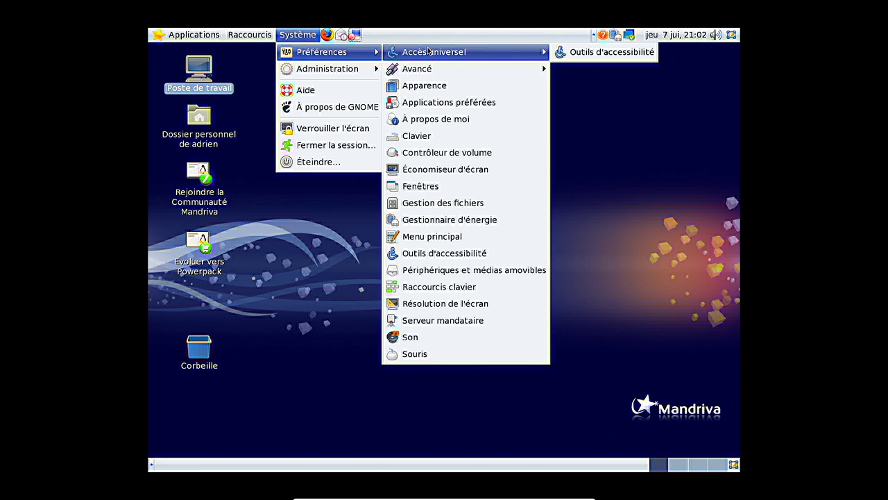
mouse_move(340, 69)
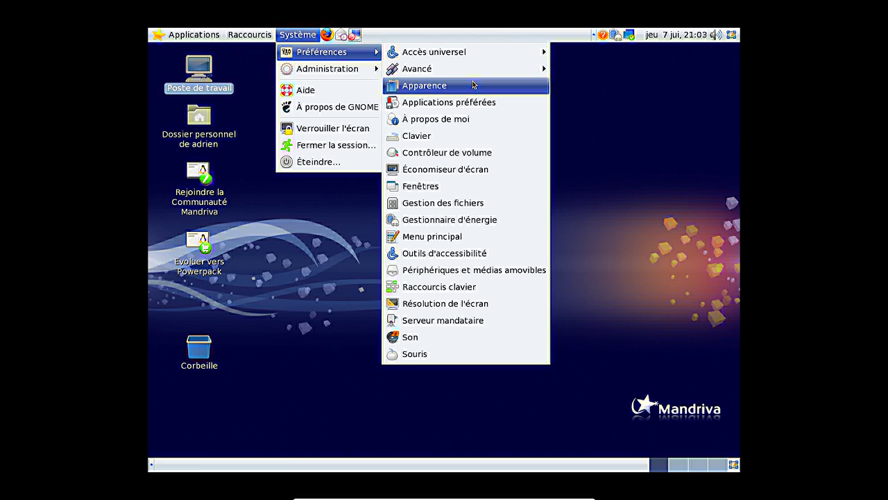
mouse_move(476, 72)
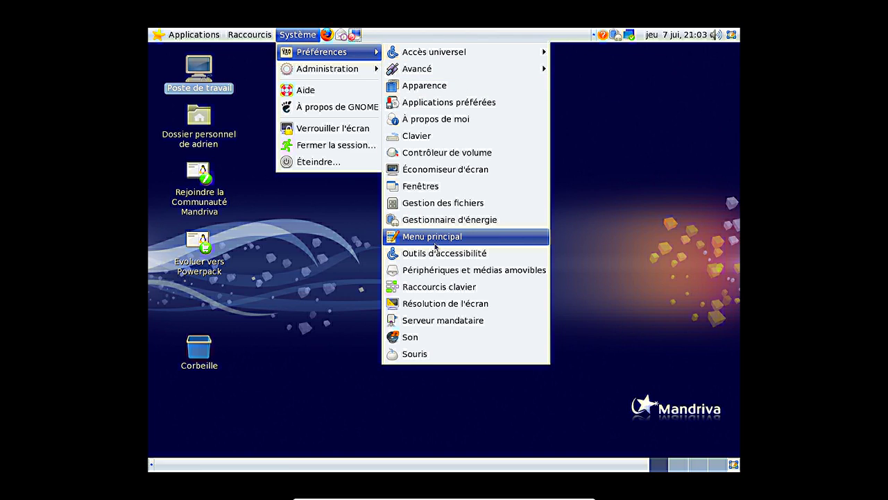
mouse_move(444, 72)
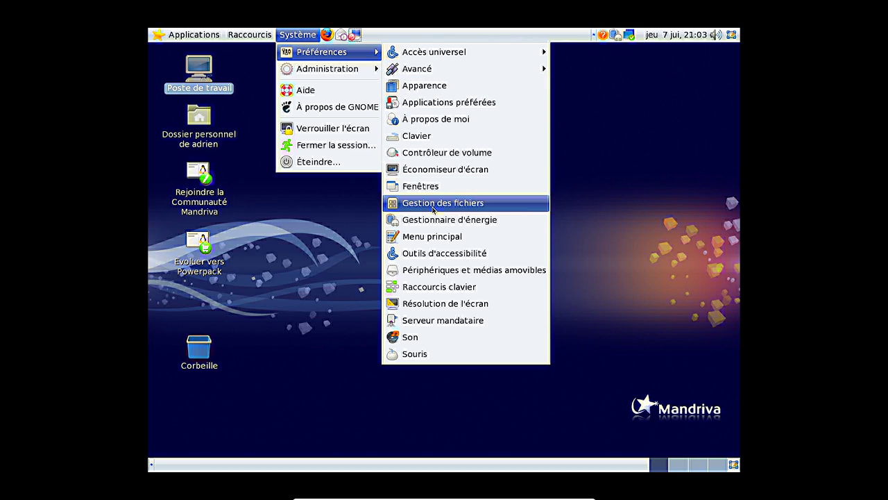
left_click(446, 86)
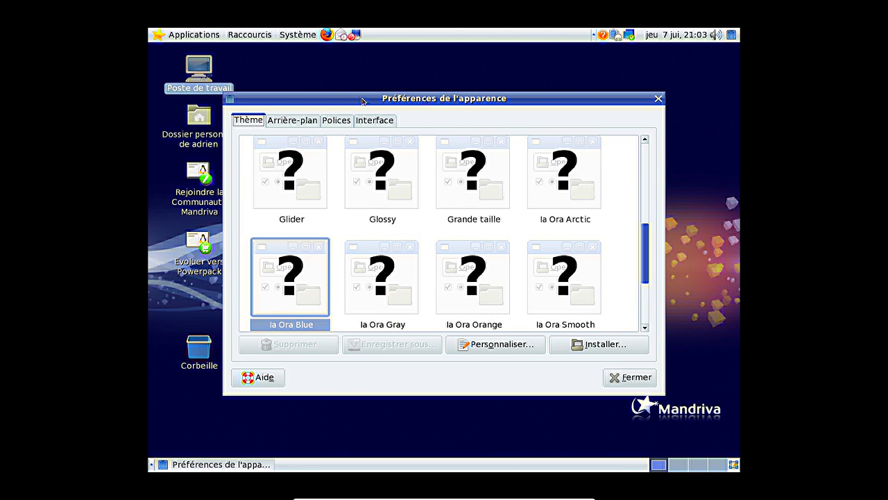
Reposition the appearance preferences window and look through the available desktop themes
left_click_drag(362, 101, 385, 71)
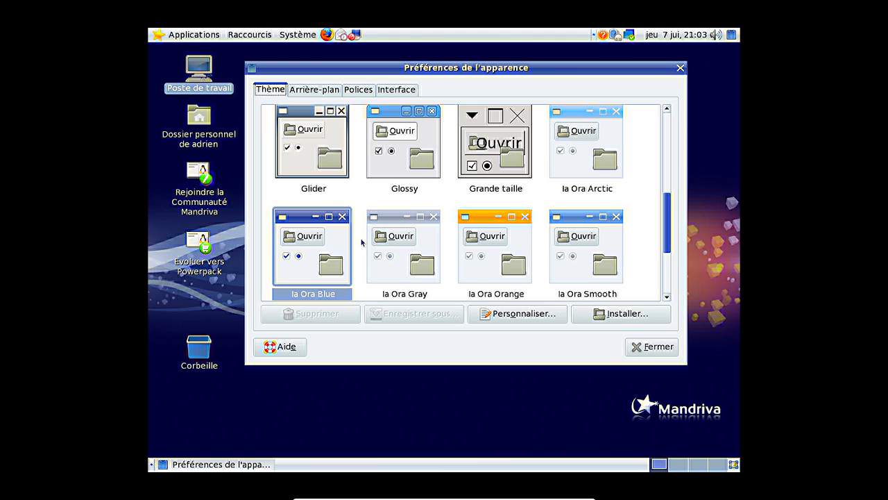
scroll(363, 243, "down", 3)
scroll(368, 244, "up", 2)
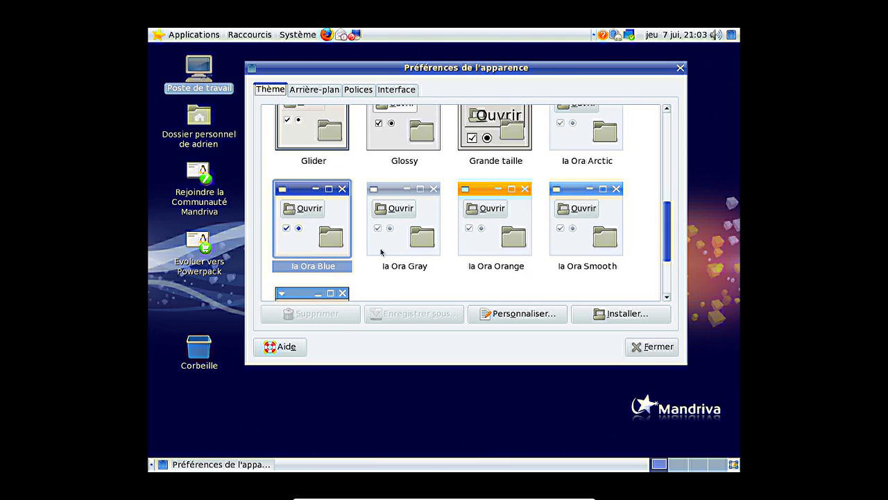
Review the Ia Ora Blue theme's controls, colours, window borders, icons and pointer options, and close the appearance preferences
left_click(524, 316)
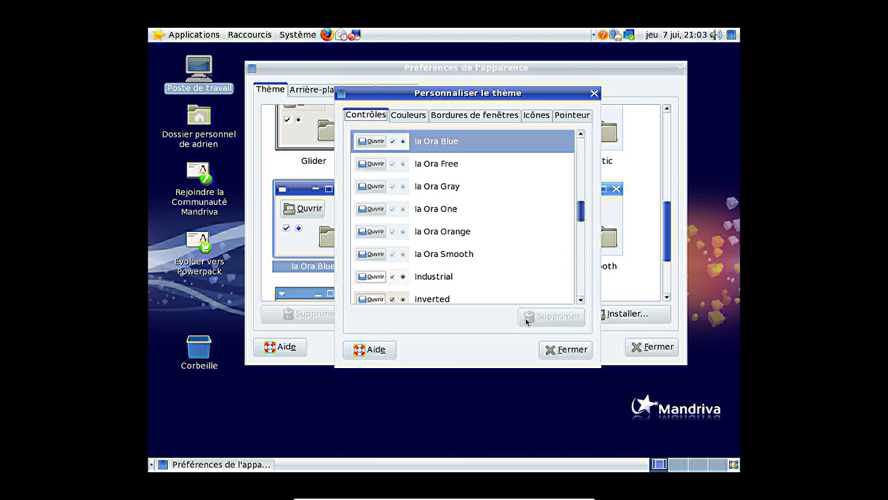
left_click(402, 116)
left_click(461, 117)
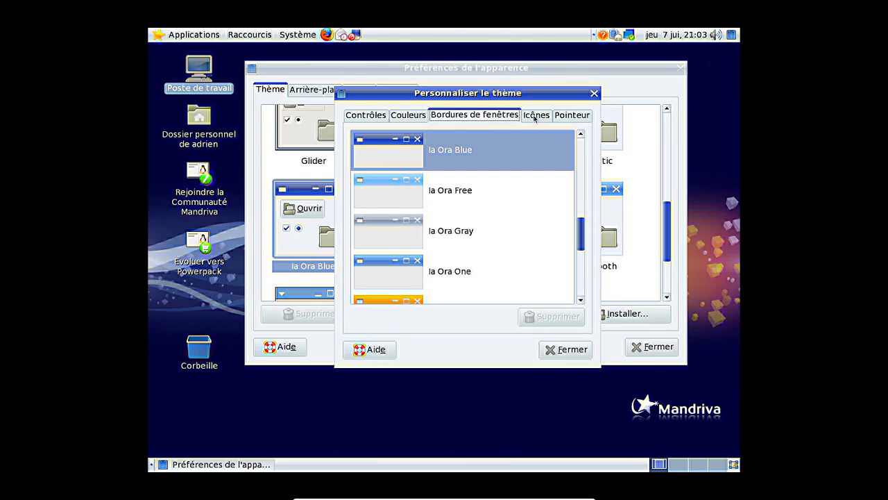
left_click(537, 117)
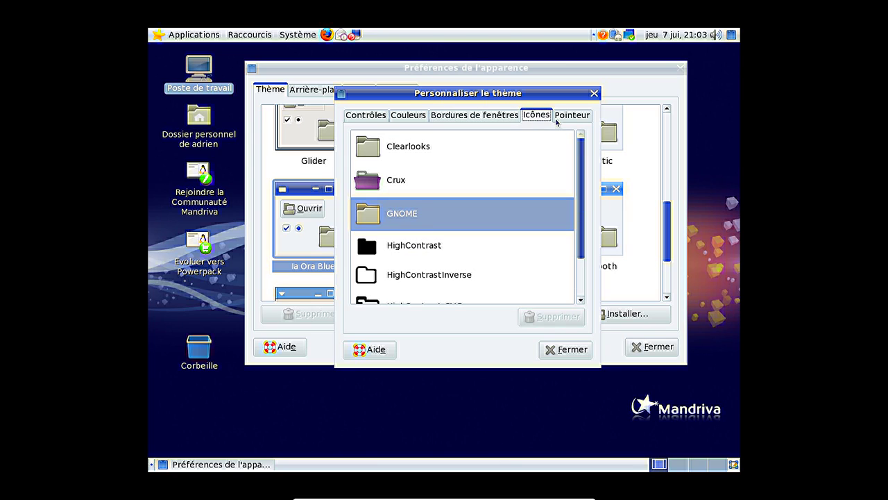
left_click(565, 116)
left_click(594, 93)
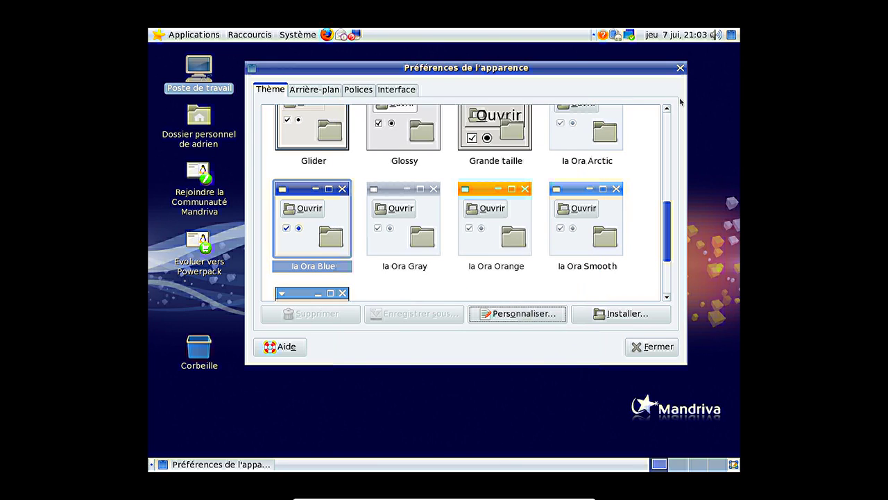
scroll(625, 246, "down", 3)
left_click(680, 67)
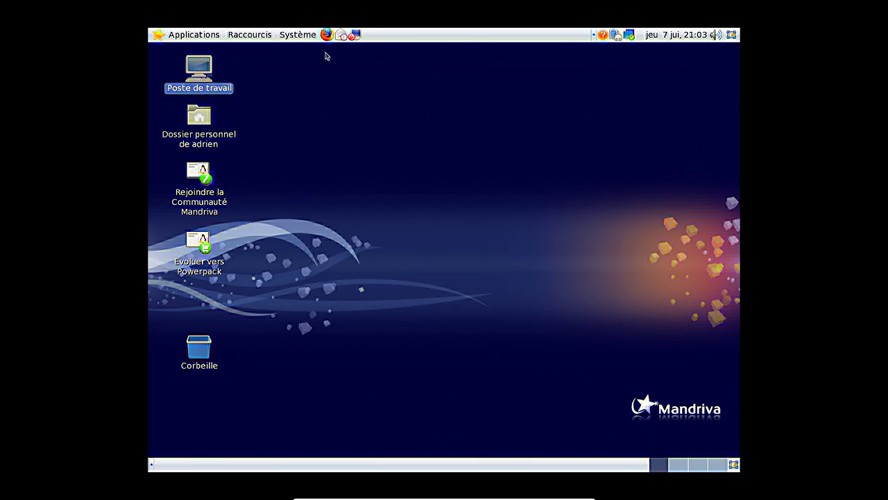
Shut down the Mandriva 2008 Spring system and return to the virtual machine manager
left_click(298, 34)
left_click(317, 160)
left_click(574, 289)
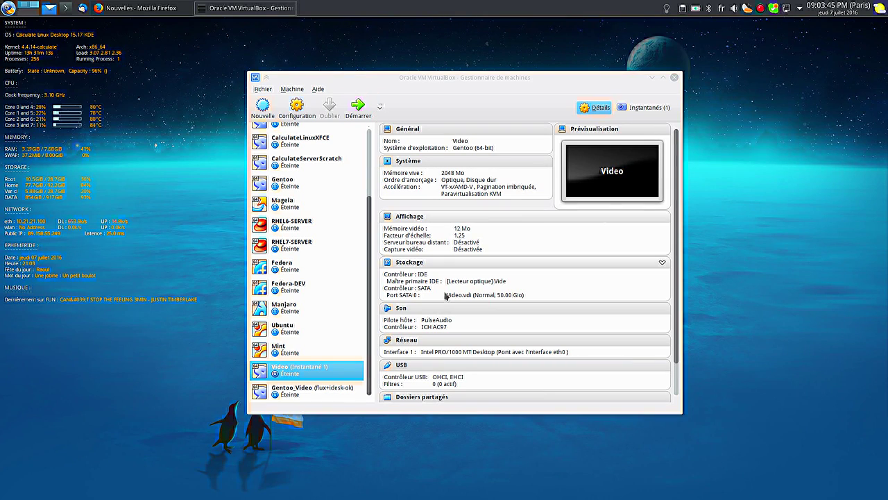
Attach mandriva-linux-one-2009-GNOME-int-cdrom-i586.iso to the optical drive of the Video virtual machine in VirtualBox
left_click(409, 262)
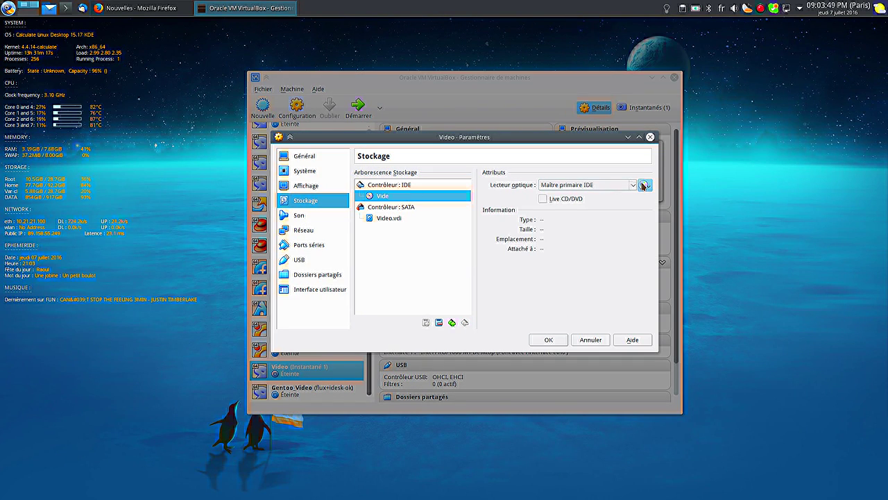
left_click(643, 185)
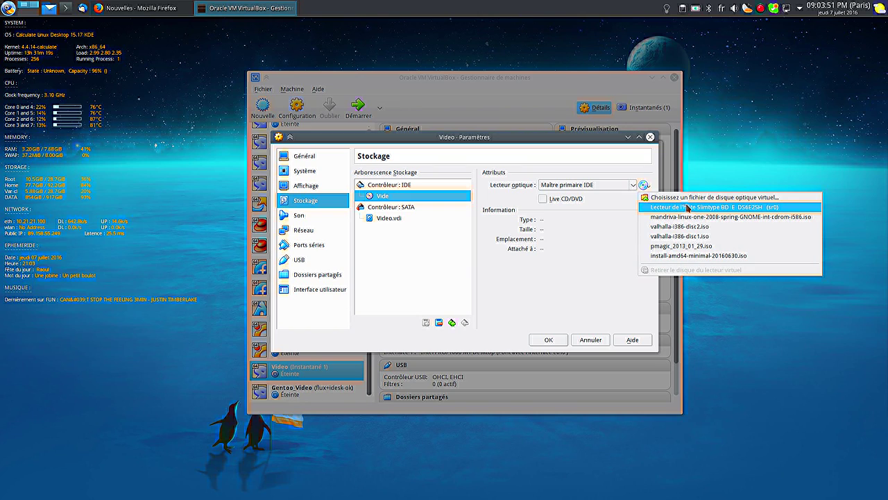
left_click(687, 198)
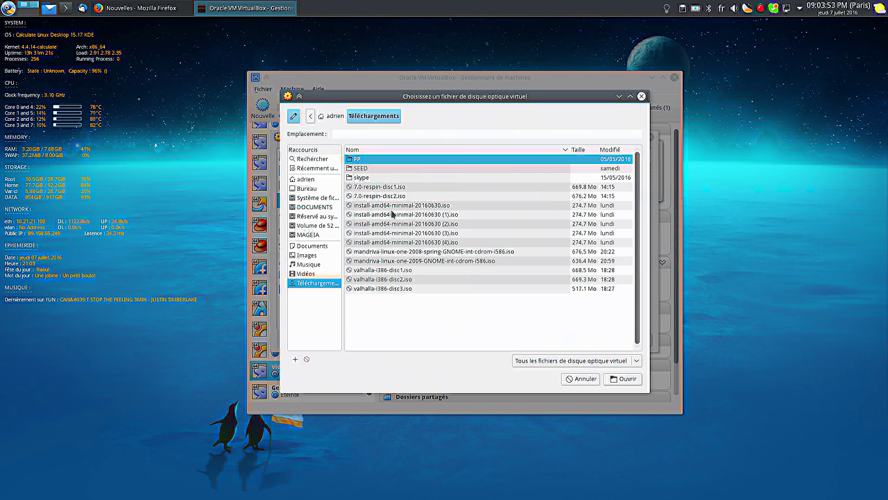
double_click(470, 261)
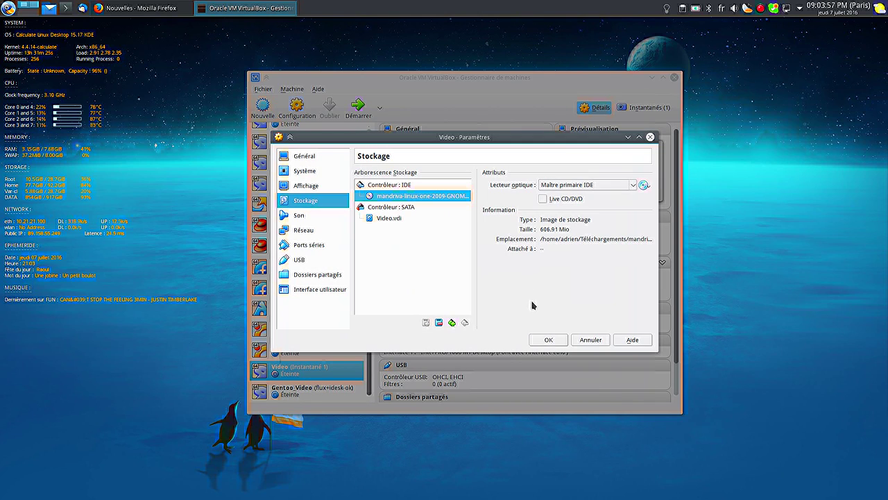
left_click(549, 340)
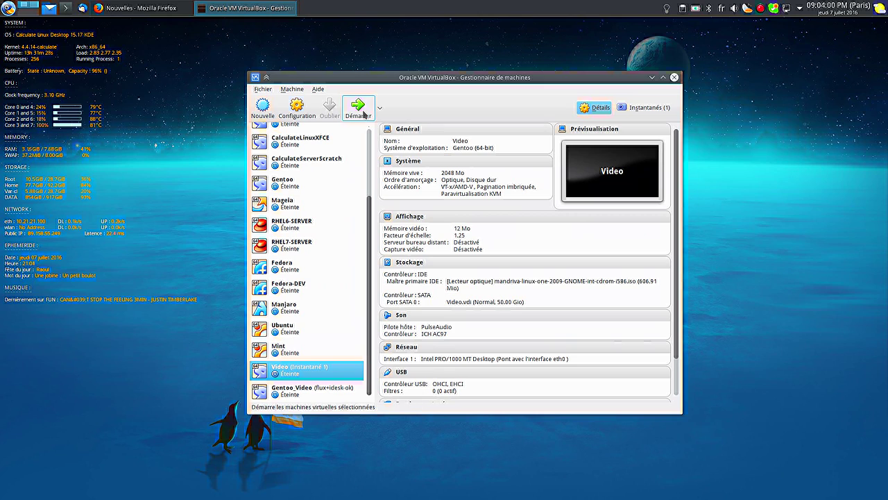
Start the Video virtual machine, set the boot language to French and boot Mandriva Linux 2009
left_click(358, 108)
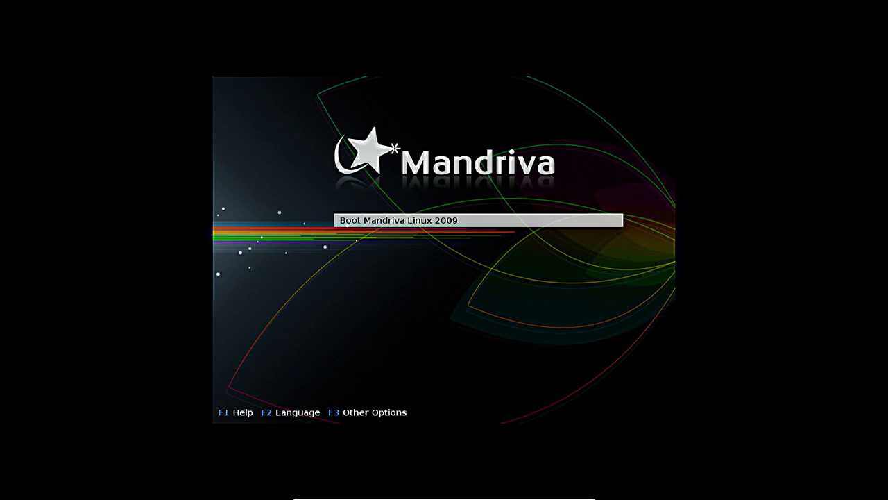
key("F2")
key("Down")
key("Down")
key("Return")
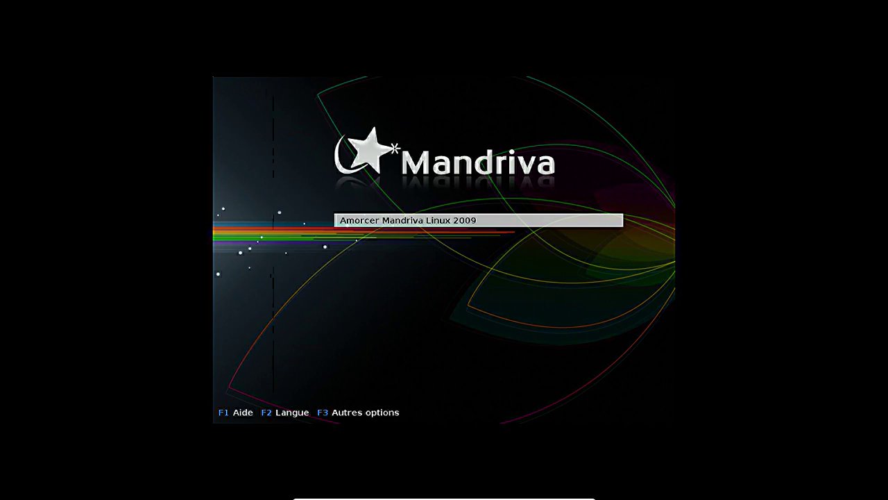
key("Return")
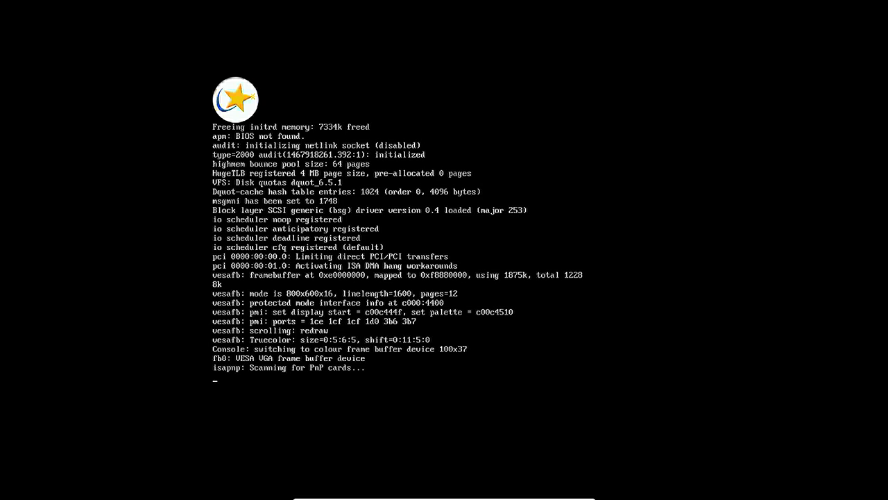
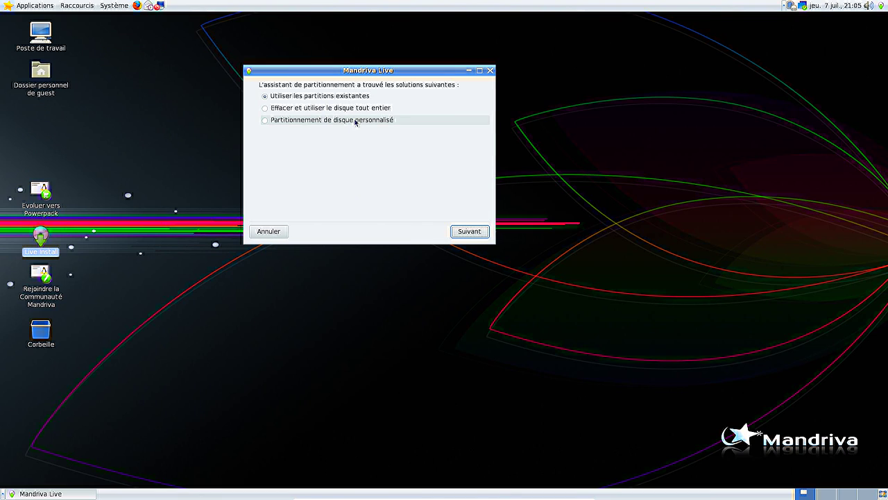
Install onto the existing partitions, with sda1 as / and sda6 as /home, formatting only sda1
left_click(471, 232)
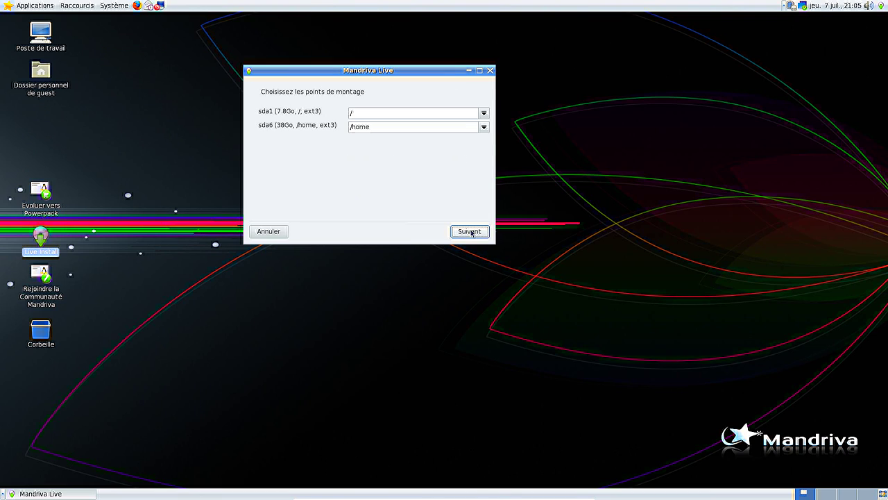
left_click(473, 233)
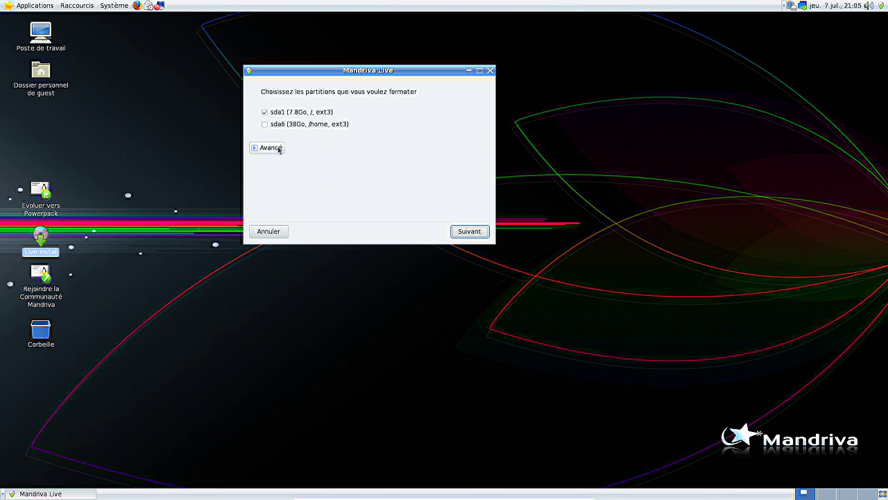
left_click(459, 235)
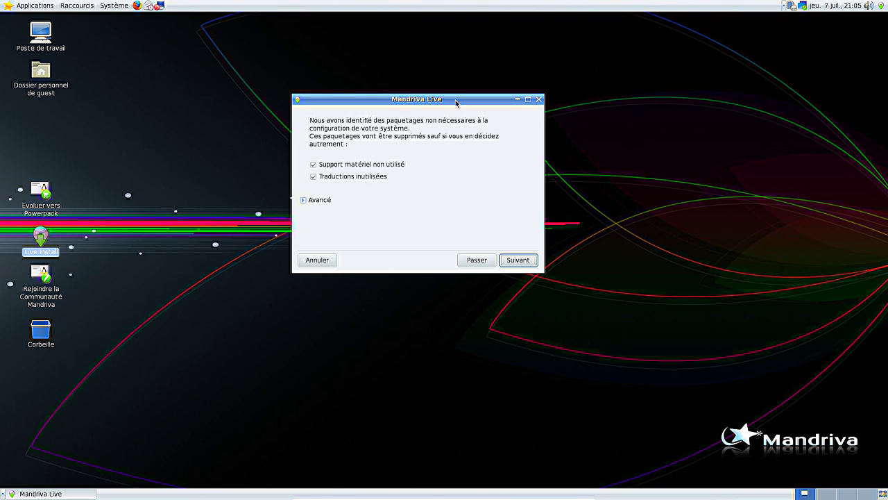
Have the installer remove the unused hardware support and unused translation packages
left_click_drag(456, 103, 483, 97)
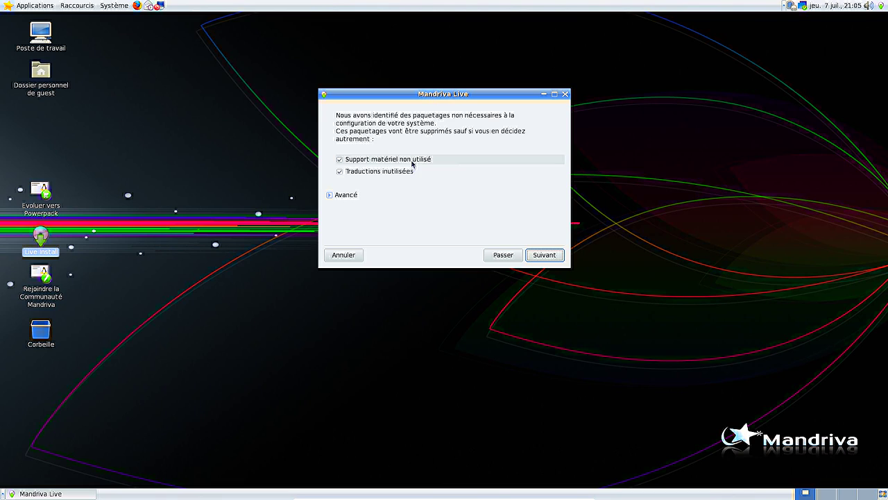
left_click(542, 256)
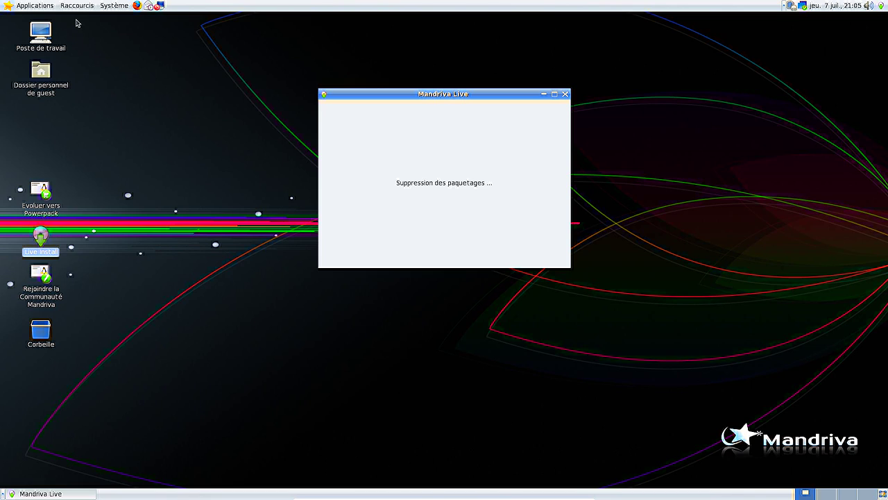
Look over the application categories and the guest home folder, viewing its Documents folder and closing it
left_click(47, 11)
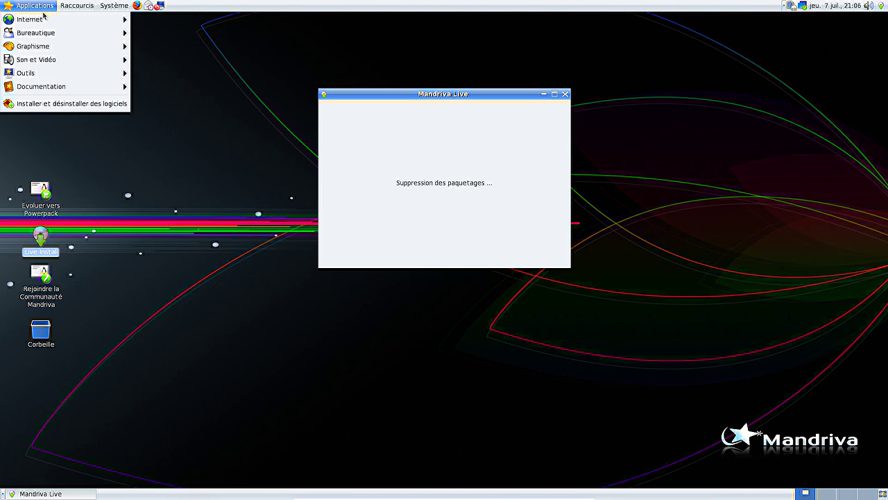
left_click(44, 10)
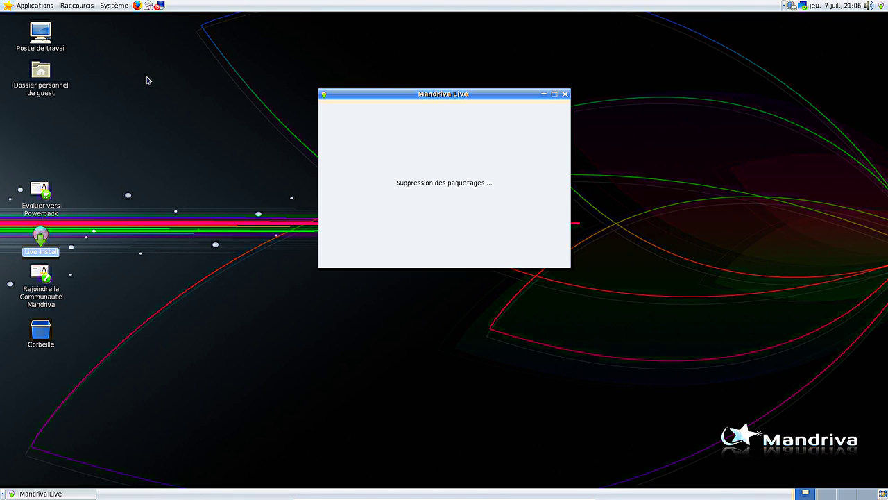
double_click(42, 73)
left_click_drag(399, 183, 645, 95)
double_click(683, 128)
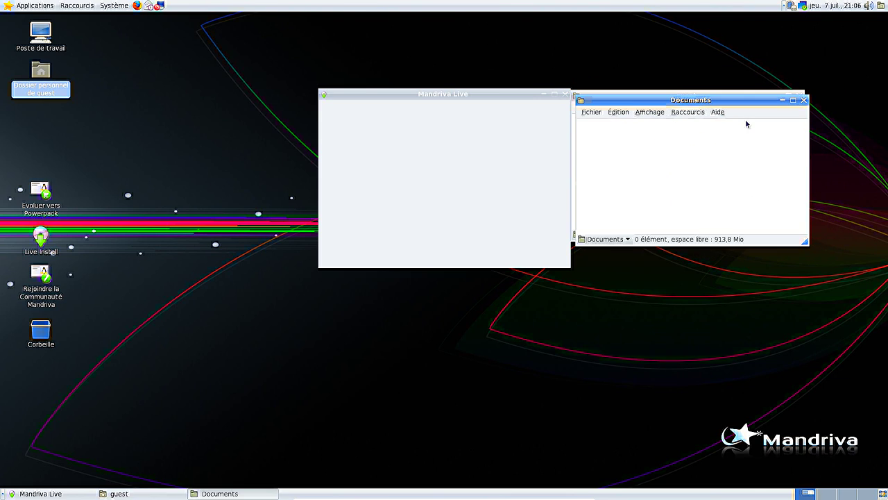
left_click(804, 100)
Set the file manager to always open folders in browser windows and reopen the guest home folder
left_click(622, 109)
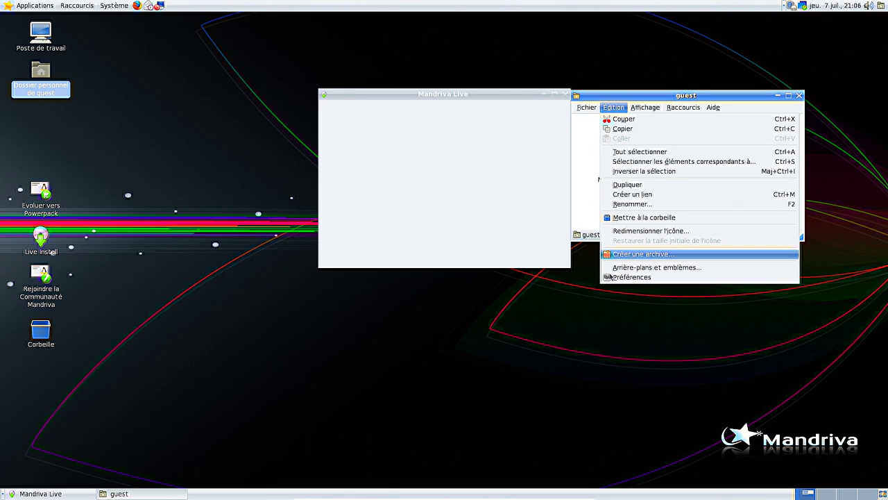
left_click(625, 282)
left_click(345, 130)
left_click(318, 186)
left_click(557, 391)
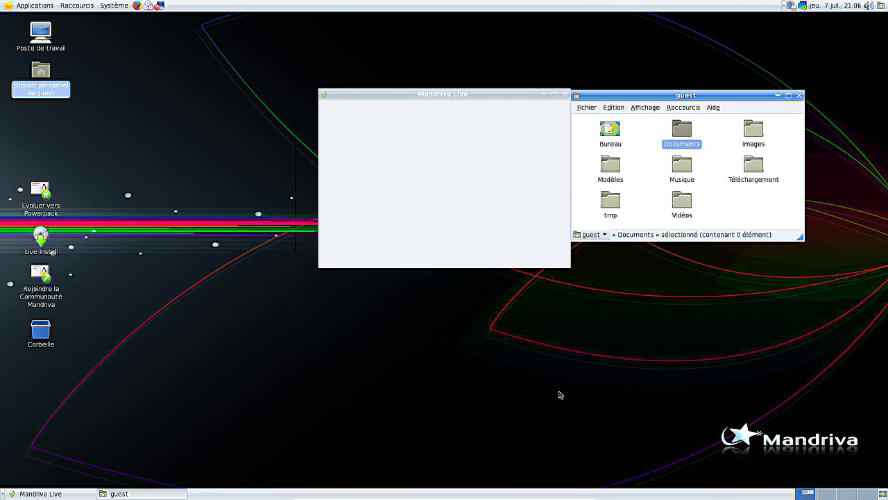
left_click(800, 97)
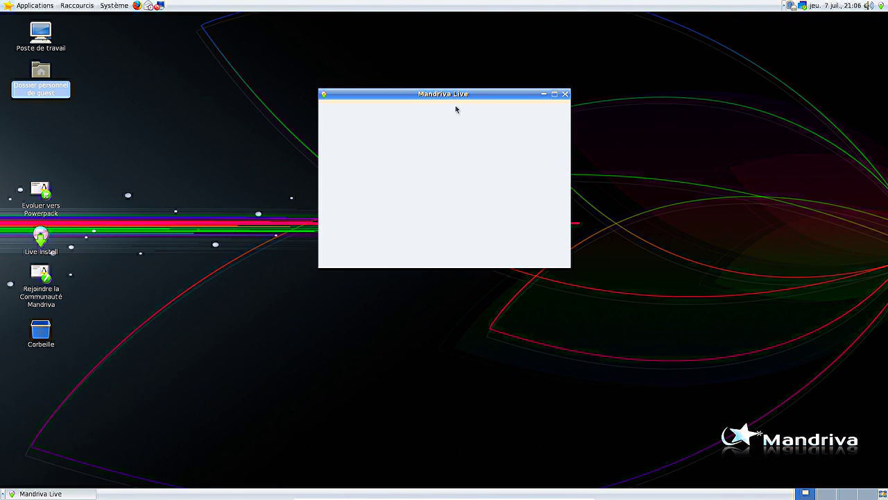
double_click(49, 72)
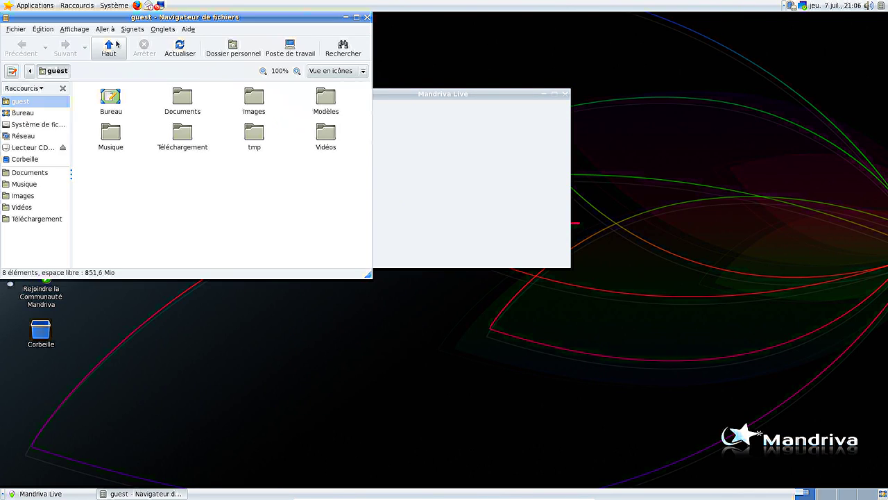
Check the file manager's version information and close the home folder window
left_click_drag(186, 28, 201, 135)
left_click(203, 135)
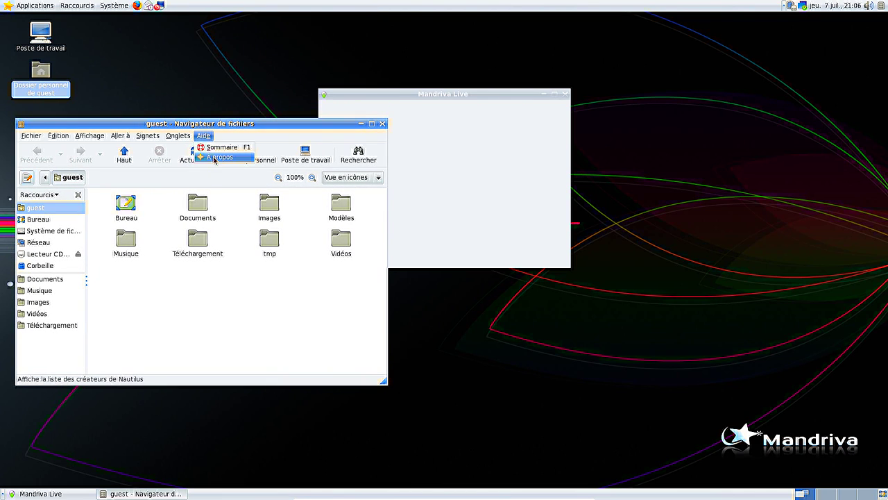
left_click(215, 160)
left_click(260, 318)
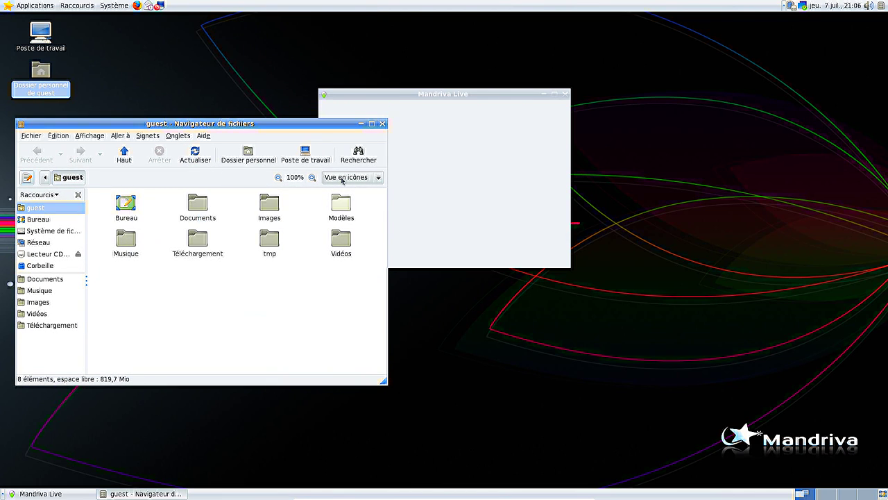
left_click(381, 124)
Check the GNOME panel's version information, close it and clear the desktop selection
right_click(356, 6)
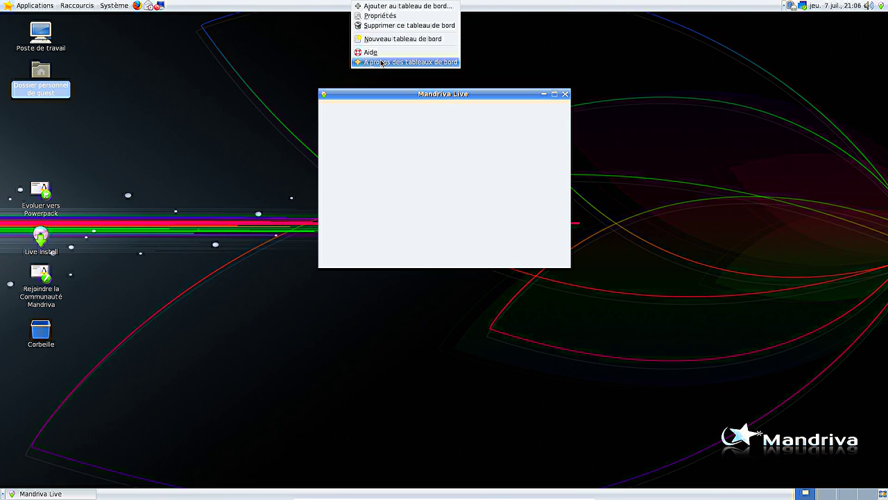
left_click(383, 62)
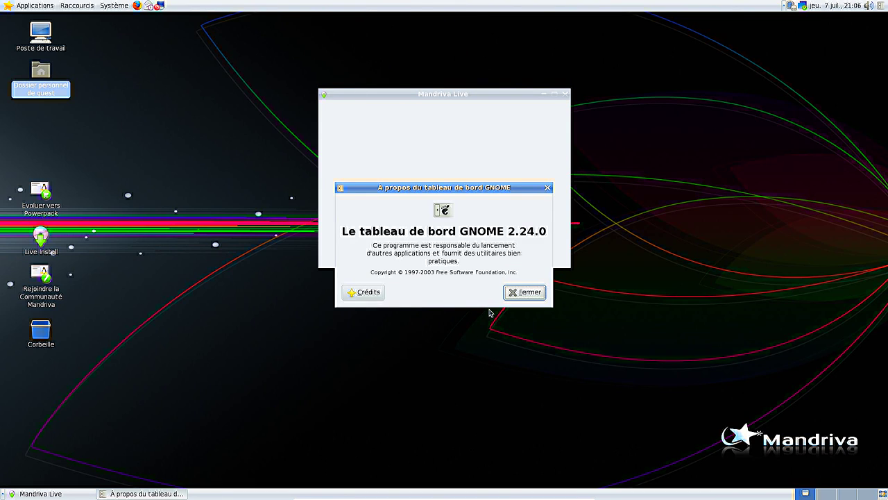
left_click(525, 293)
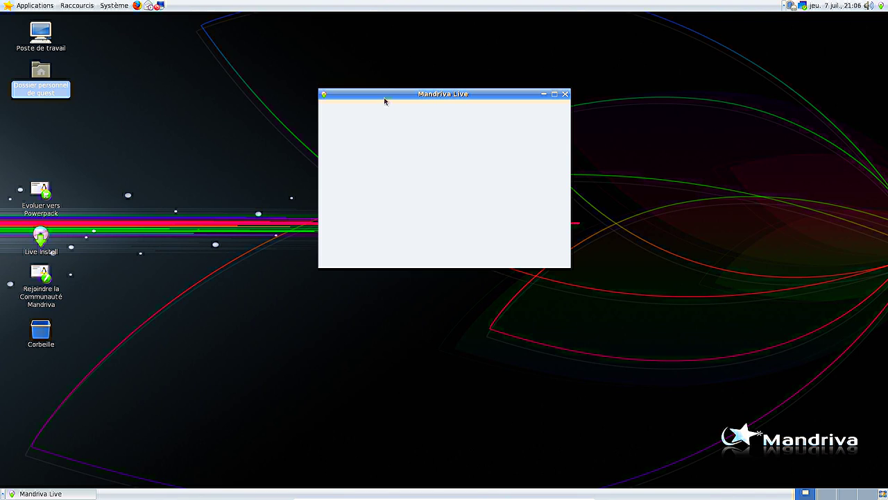
left_click(298, 120)
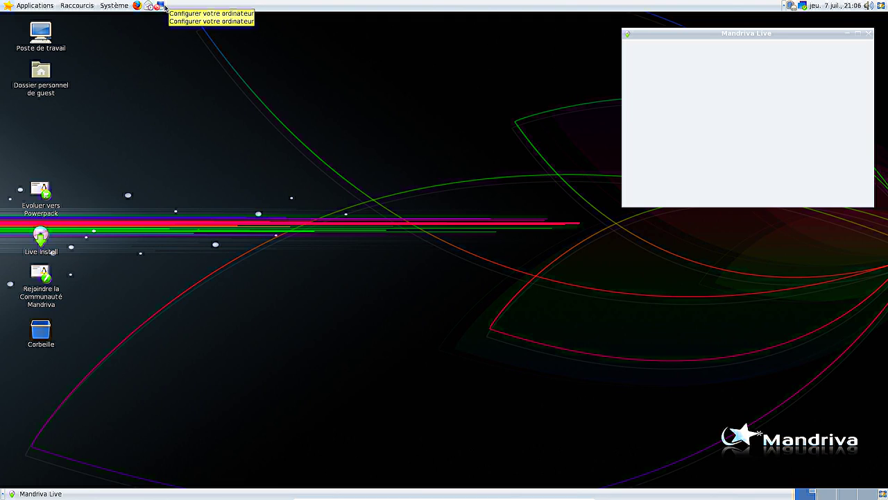
Open the Mandriva control center, reposition its window and look over the online administration and hardware sections
left_click(760, 34)
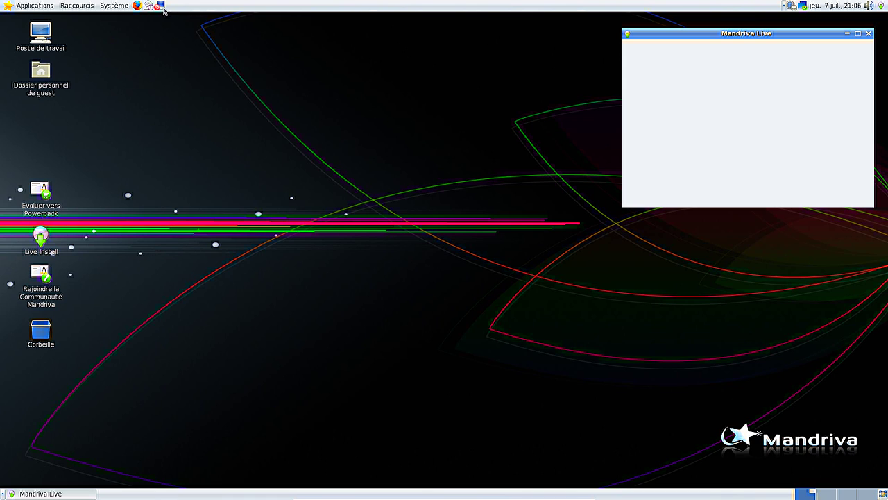
left_click_drag(400, 119, 329, 101)
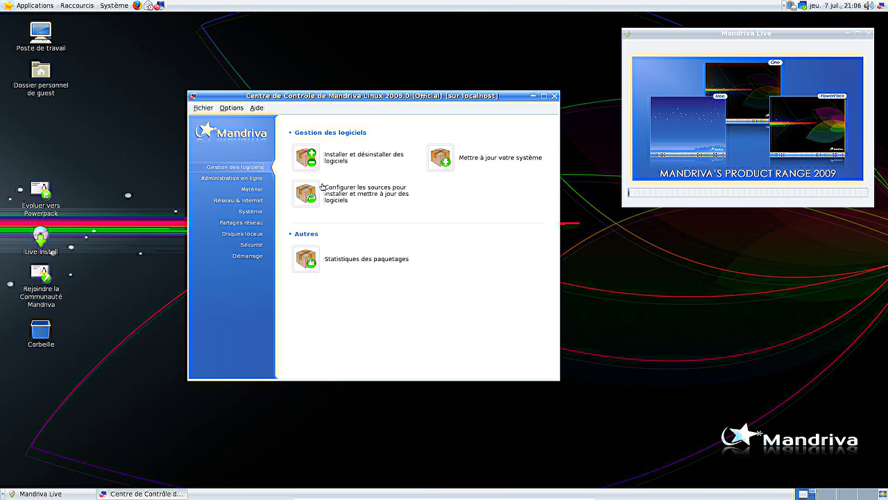
left_click(233, 178)
left_click(234, 190)
scroll(384, 218, "down", 2)
scroll(375, 225, "up", 2)
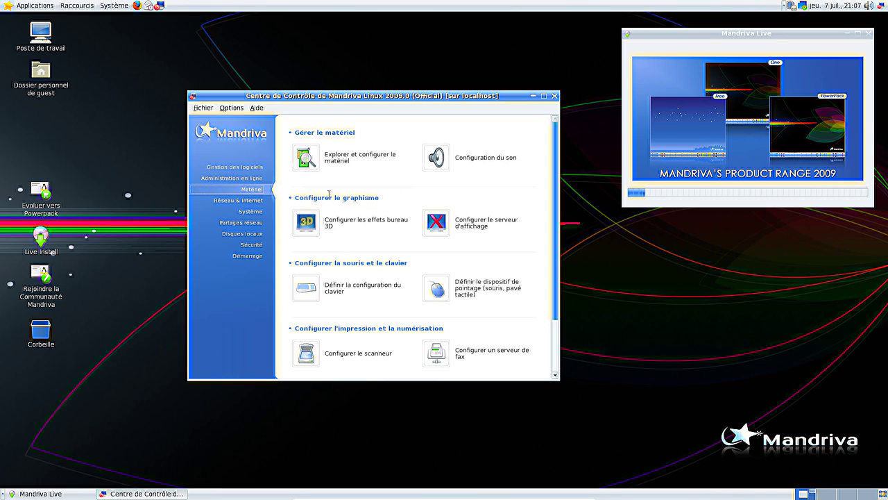
Review the control center's network, system, network shares, local disks, security and boot sections, and close it
left_click(249, 204)
left_click(248, 211)
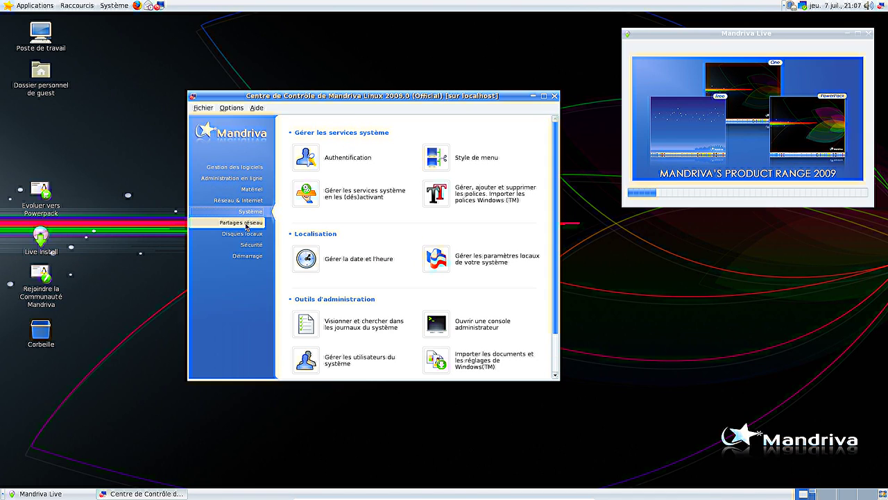
left_click(245, 224)
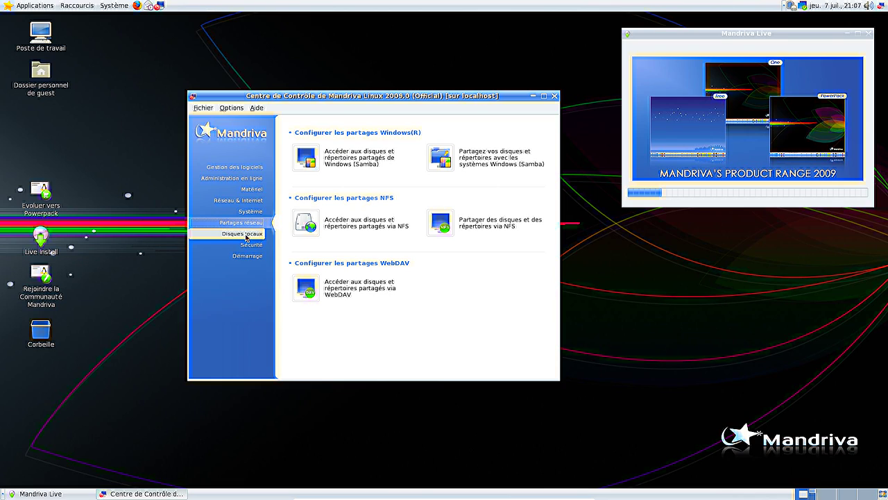
left_click(246, 236)
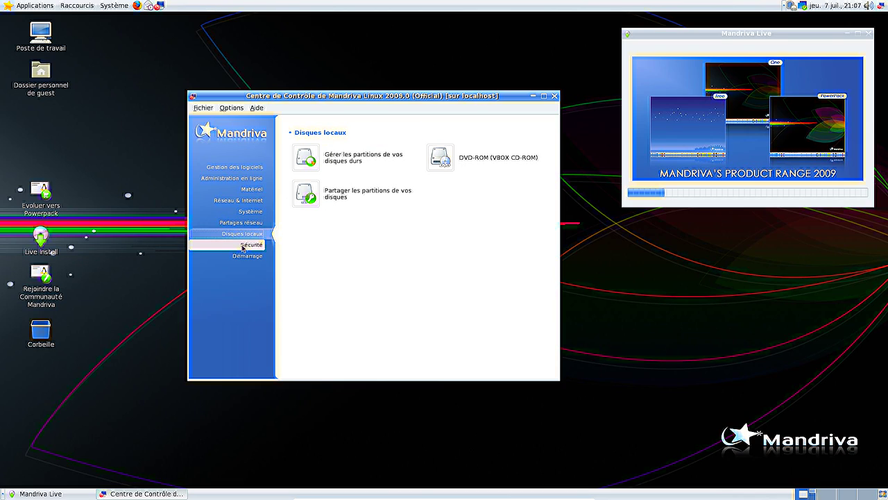
left_click(243, 248)
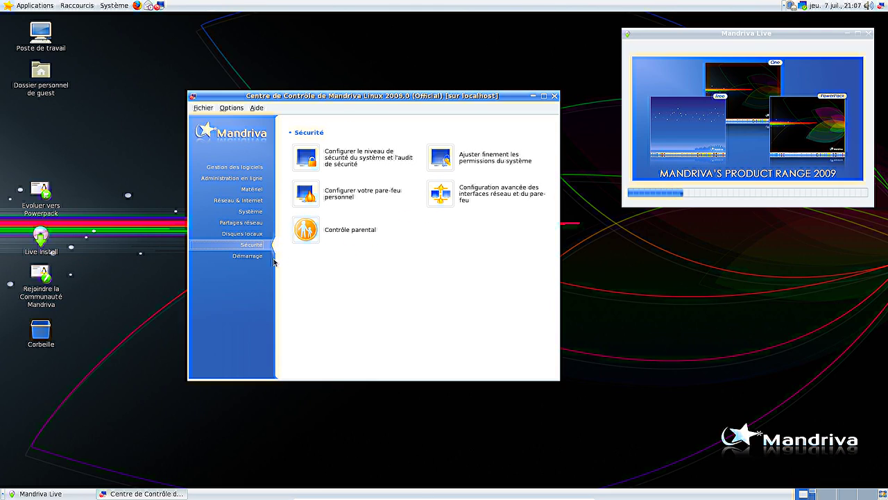
left_click(238, 259)
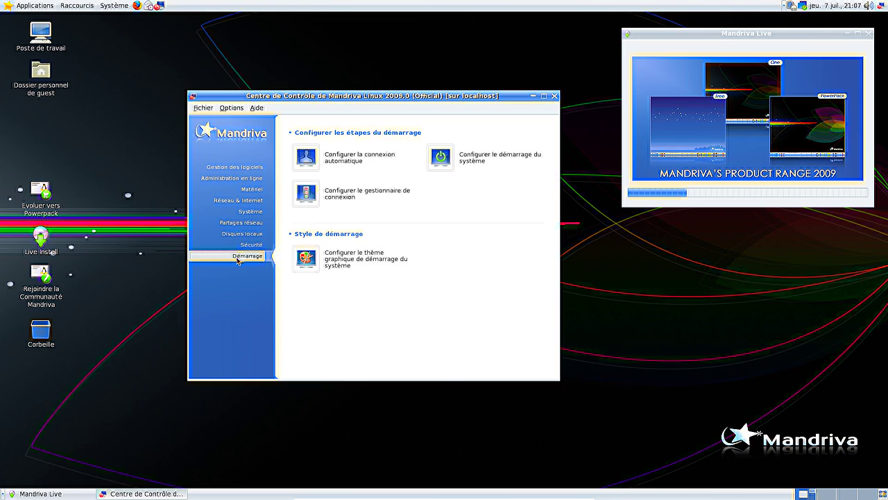
left_click(555, 96)
Launch Firefox from the Internet applications, check its version information and close the browser
left_click(34, 6)
mouse_move(41, 20)
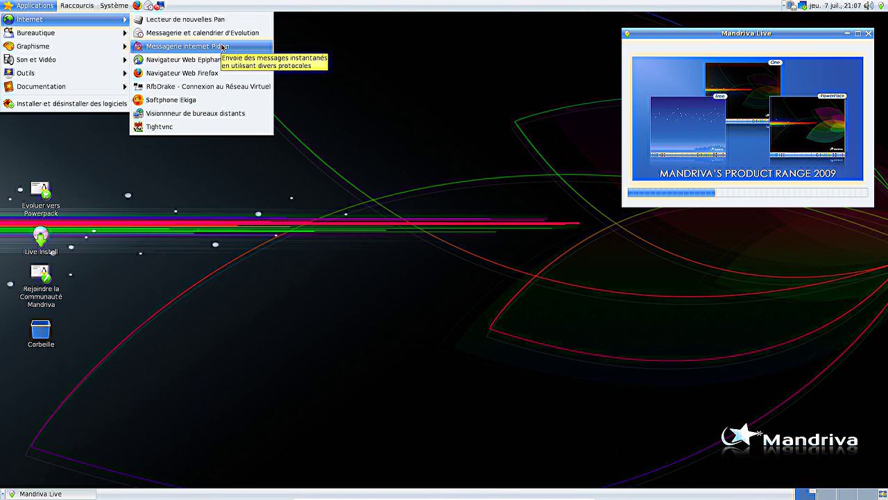
left_click(231, 73)
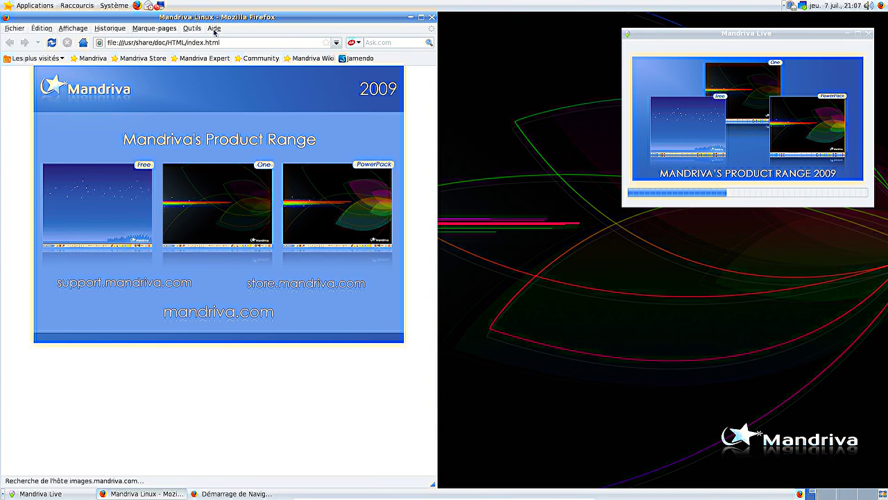
left_click(214, 30)
left_click(233, 70)
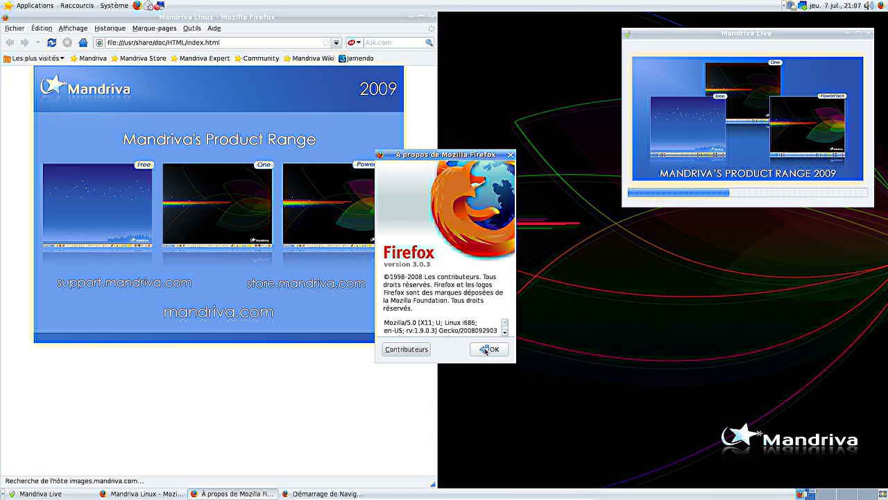
left_click(485, 349)
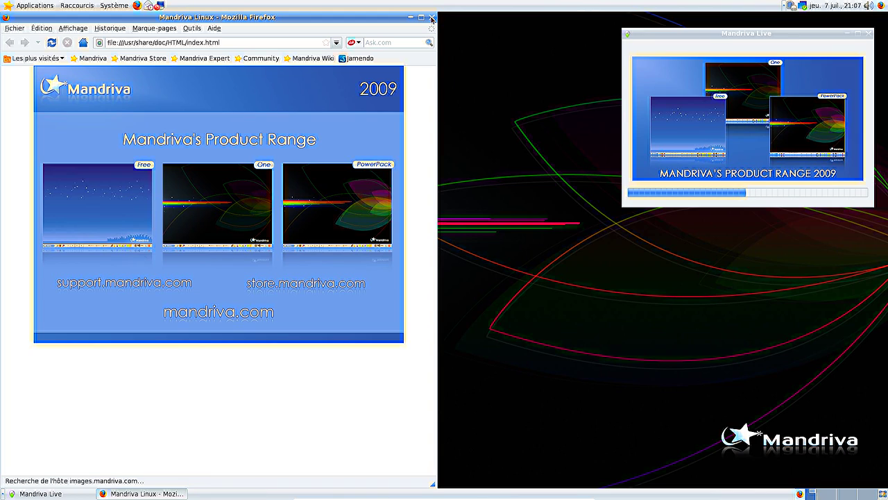
left_click(431, 18)
Launch the OpenOffice.org word processor, check its version information and close it
left_click(31, 5)
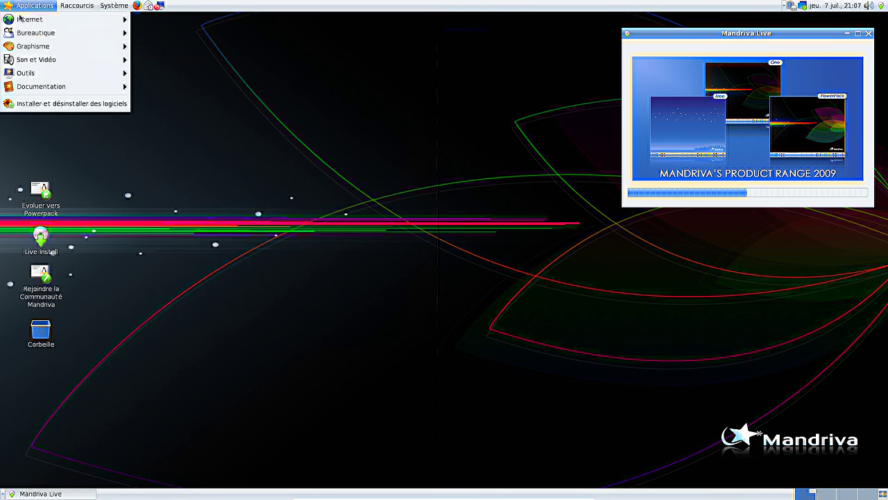
mouse_move(28, 32)
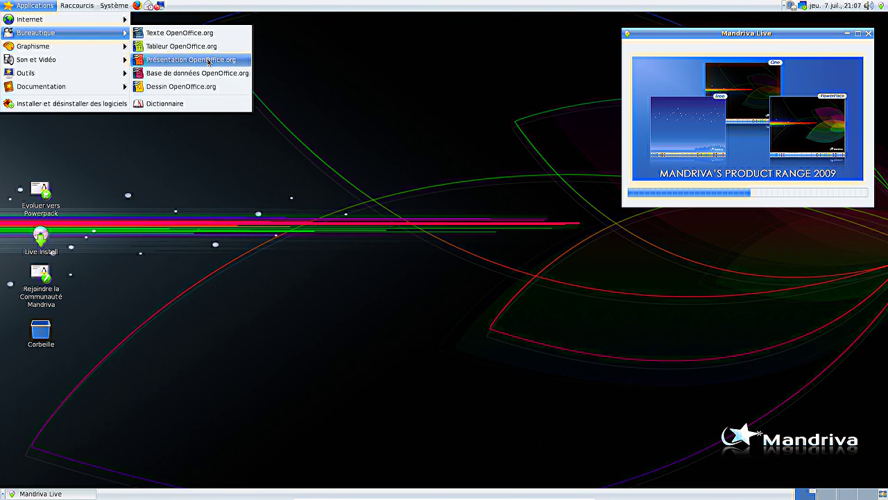
left_click(214, 33)
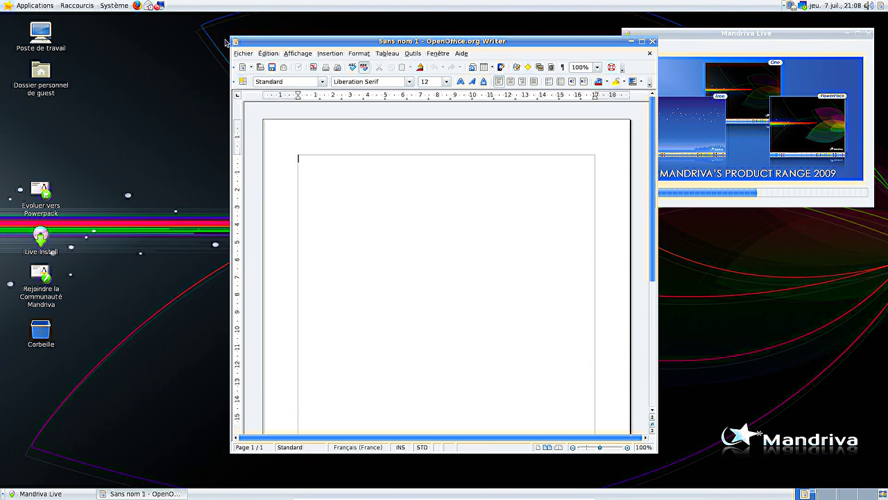
left_click(459, 54)
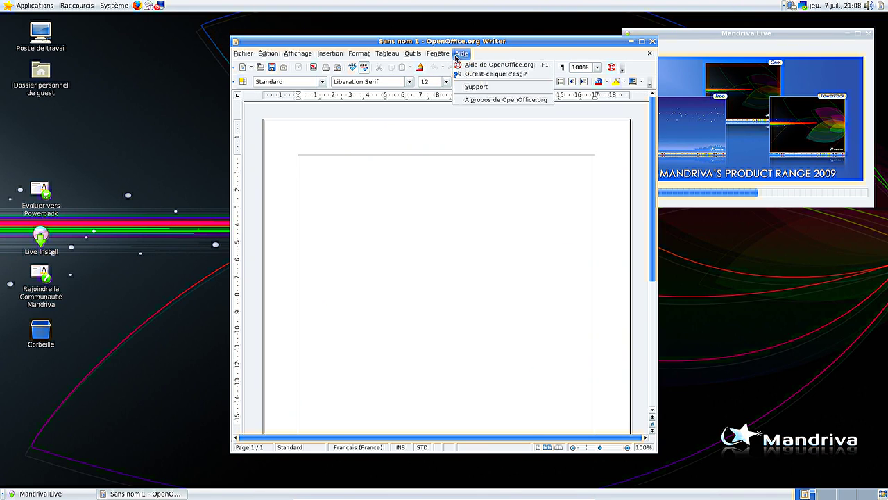
left_click(472, 100)
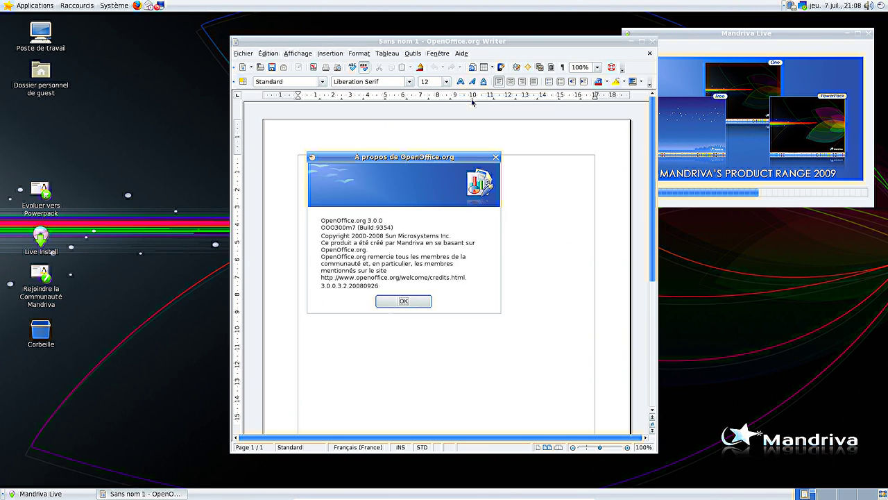
left_click(403, 301)
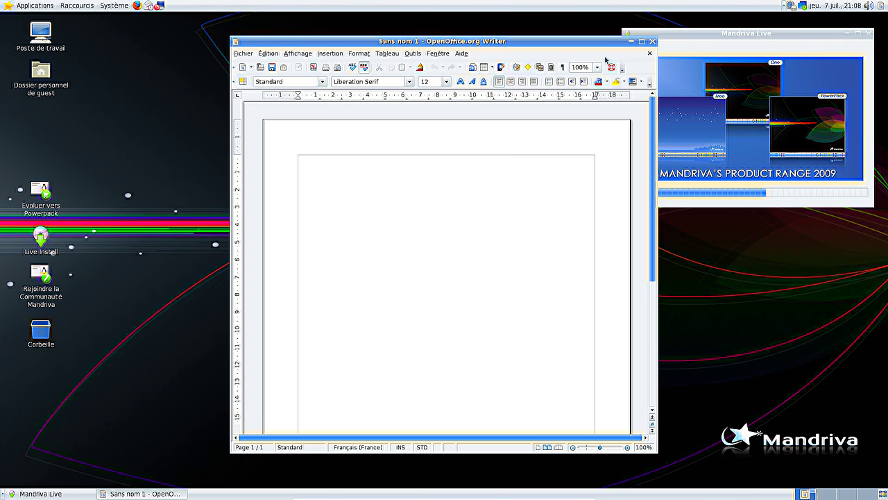
left_click(653, 43)
Launch GIMP from the graphics applications, dismiss the tip of the day, check its version information and quit it
left_click(35, 5)
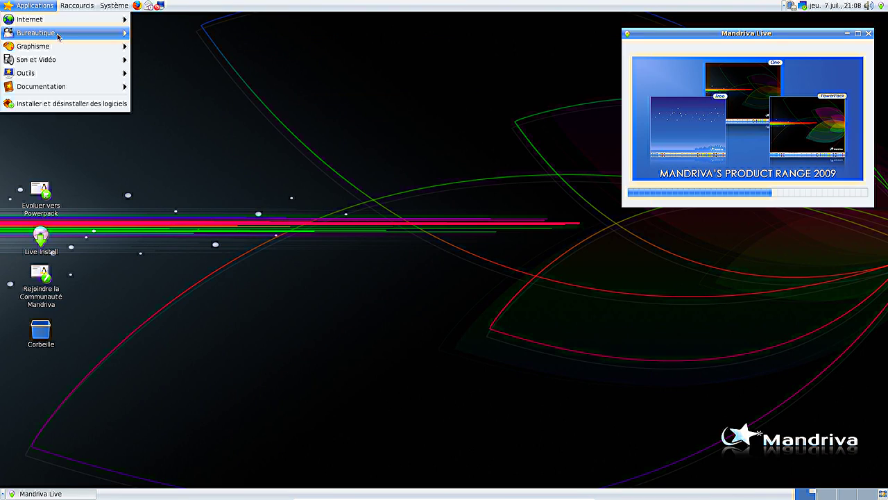
mouse_move(60, 34)
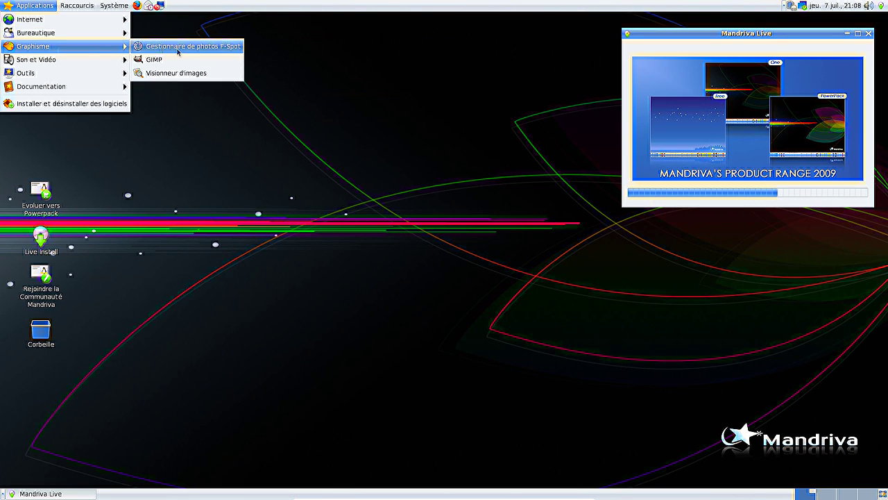
left_click(174, 60)
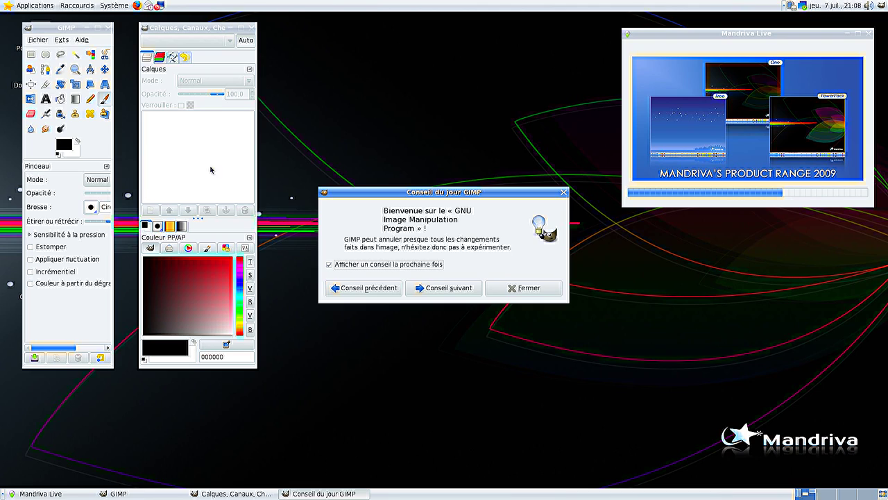
left_click(517, 287)
left_click(81, 39)
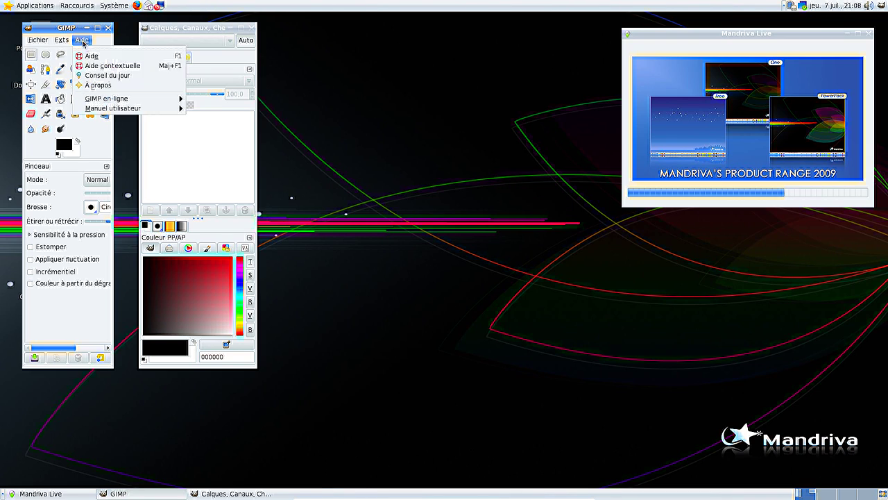
left_click(96, 85)
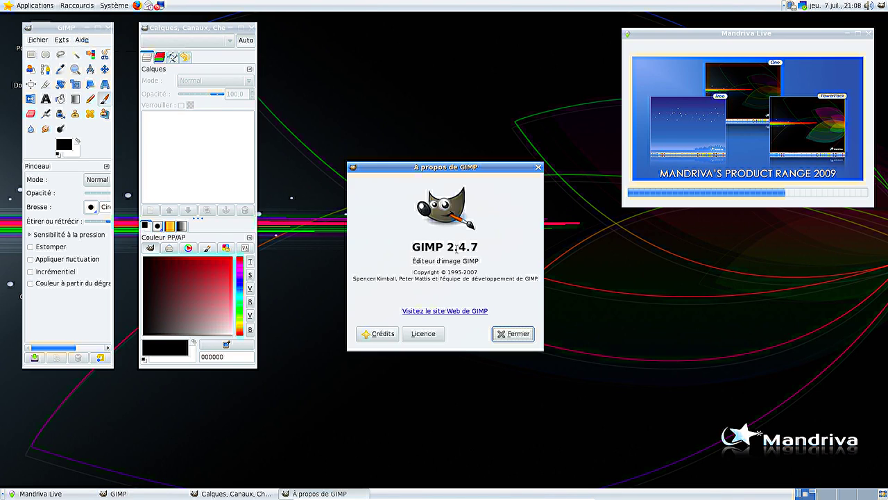
left_click(510, 334)
left_click(108, 28)
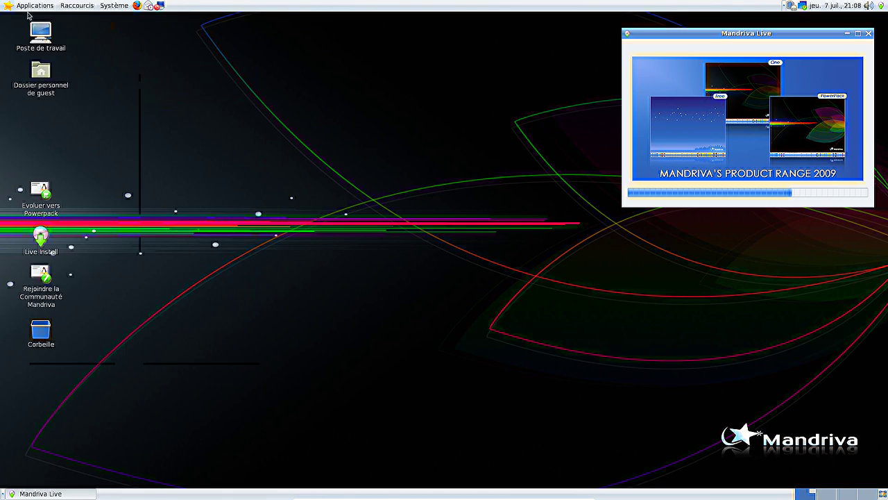
Look over the applications listed in the Son et Vidéo and Outils categories
left_click(33, 6)
mouse_move(56, 63)
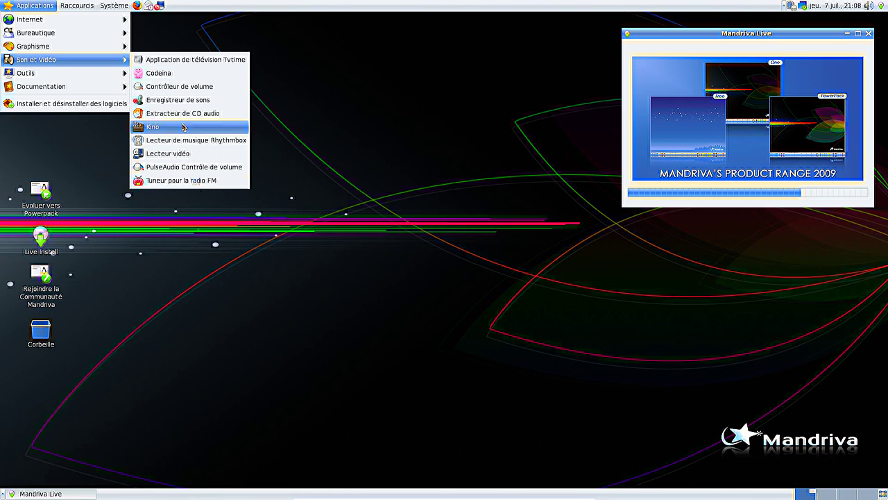
mouse_move(84, 79)
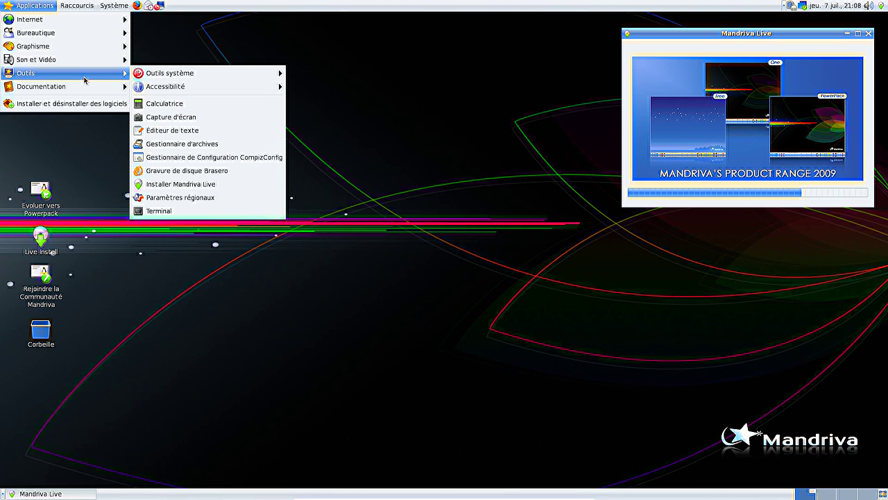
mouse_move(276, 78)
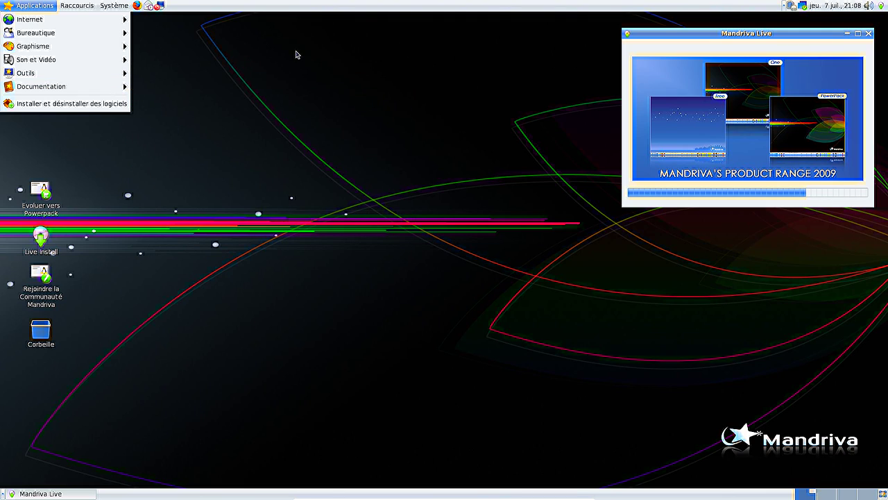
Reopen the OpenOffice.org word processor, view its version information once more and close it
left_click(158, 35)
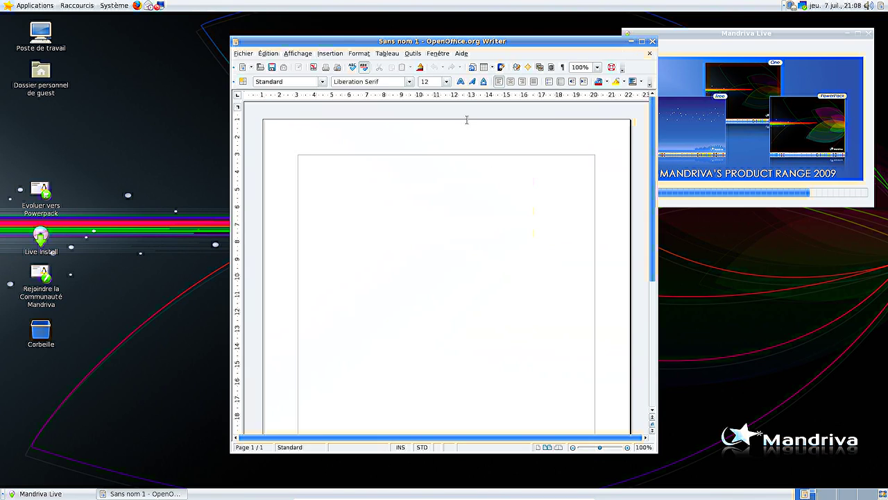
left_click(460, 54)
left_click(476, 102)
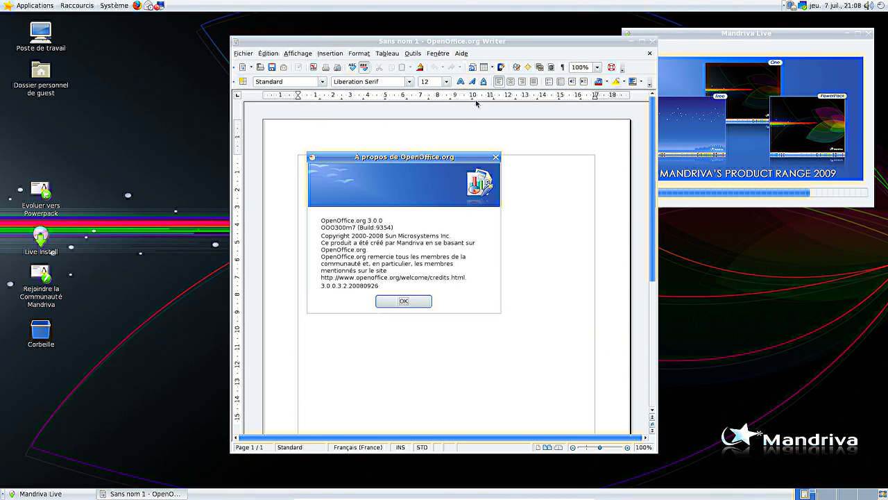
left_click(407, 303)
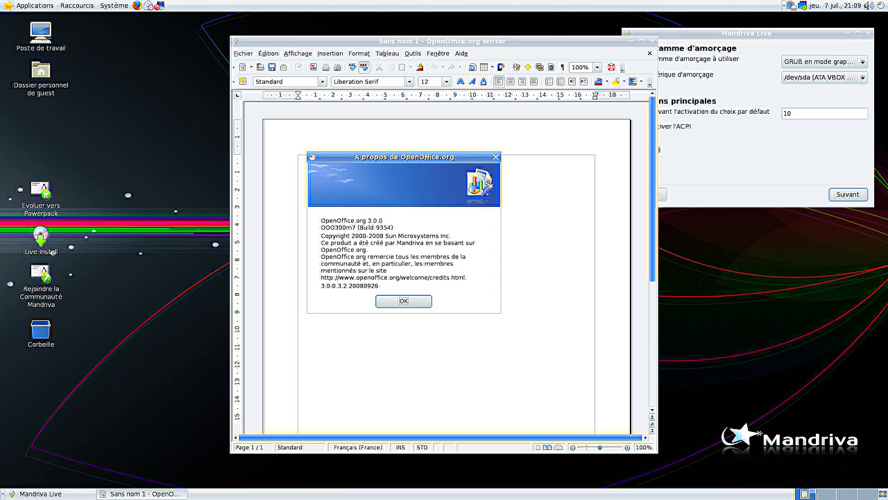
left_click(406, 300)
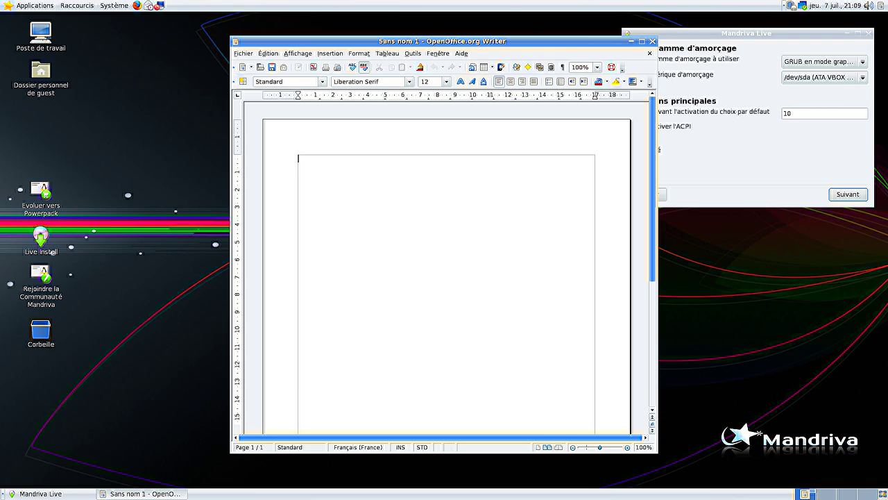
left_click(652, 41)
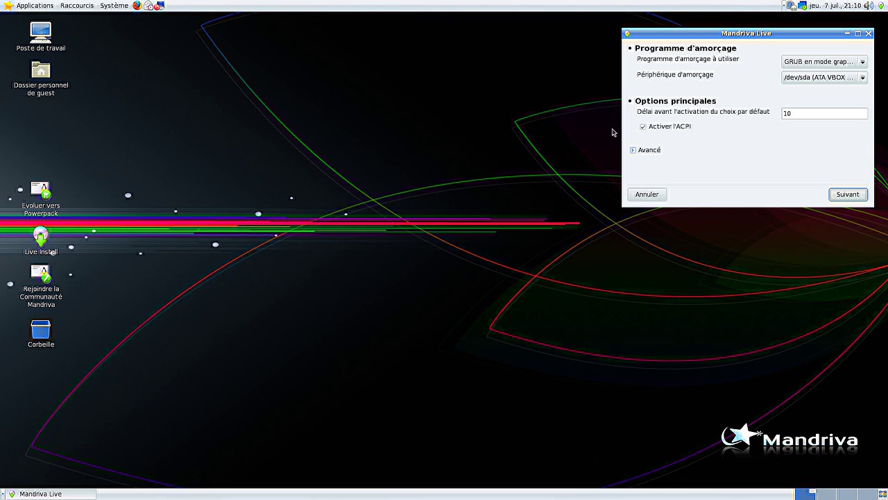
Move the installer window toward the screen's centre, set the bootloader's default choice delay to 5 and continue to the installer's final page
left_click_drag(703, 32, 405, 71)
double_click(497, 154)
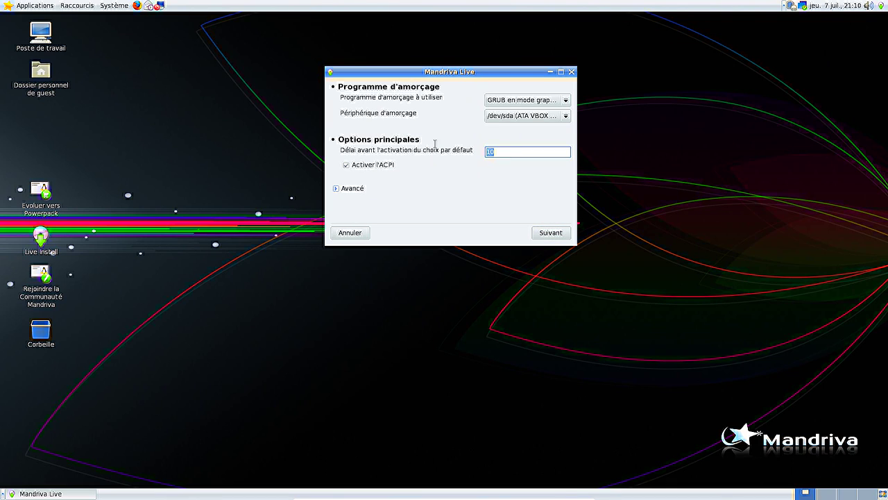
type("5")
left_click(550, 234)
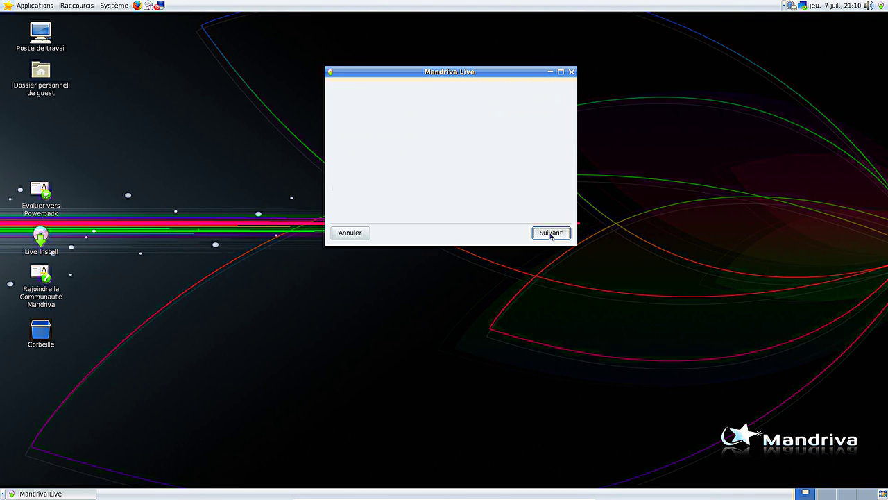
left_click(552, 234)
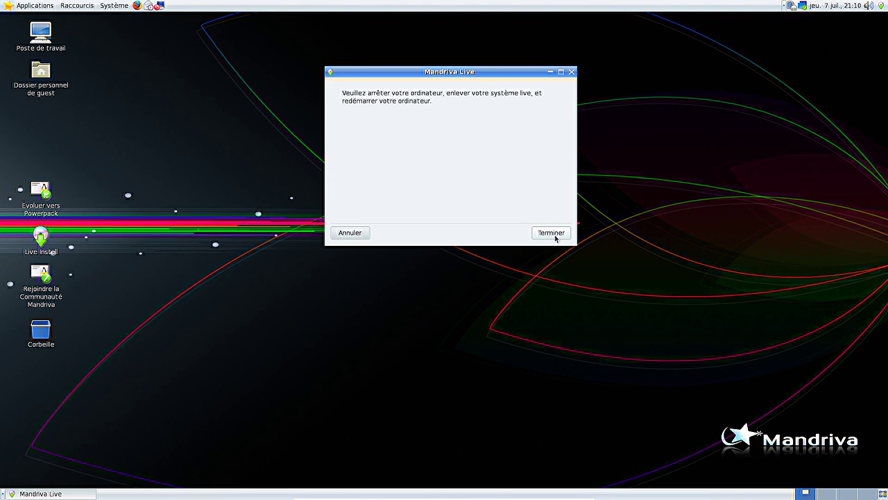
Finish the Mandriva installer and shut down the live system
left_click(554, 236)
left_click(100, 5)
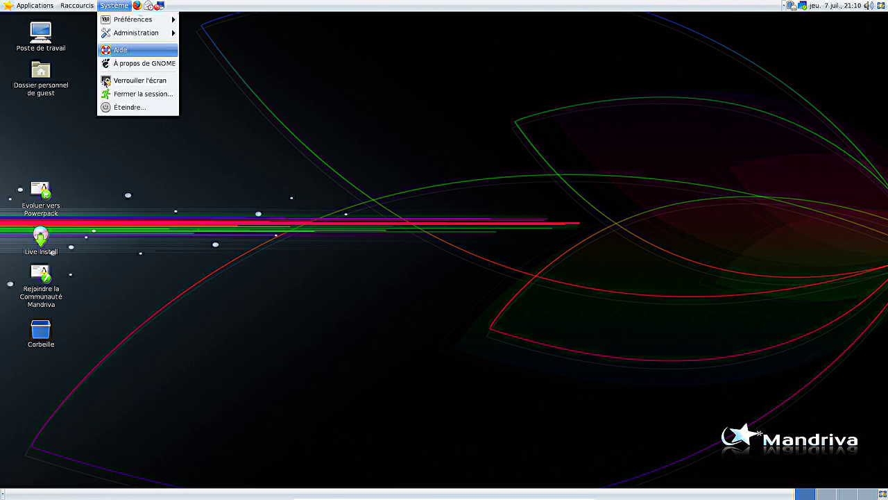
left_click(139, 111)
left_click(516, 286)
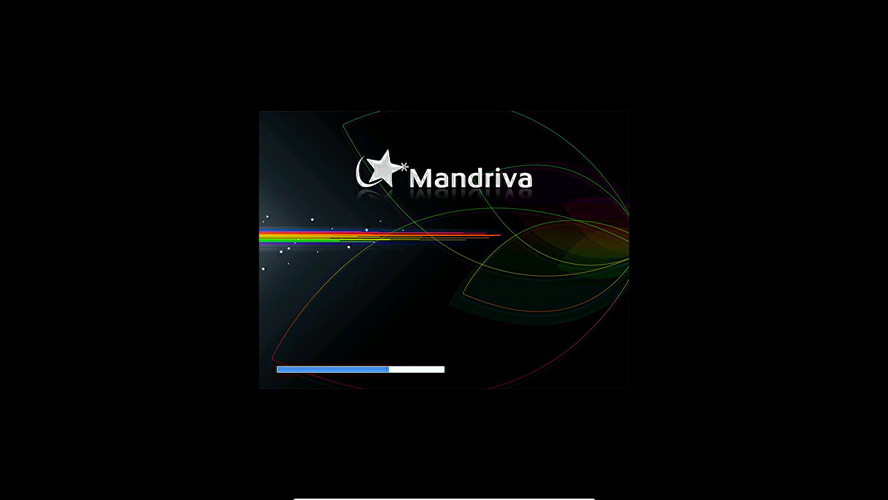
Remove the live disc from the virtual machine's optical drive during shutdown
mouse_move(447, 497)
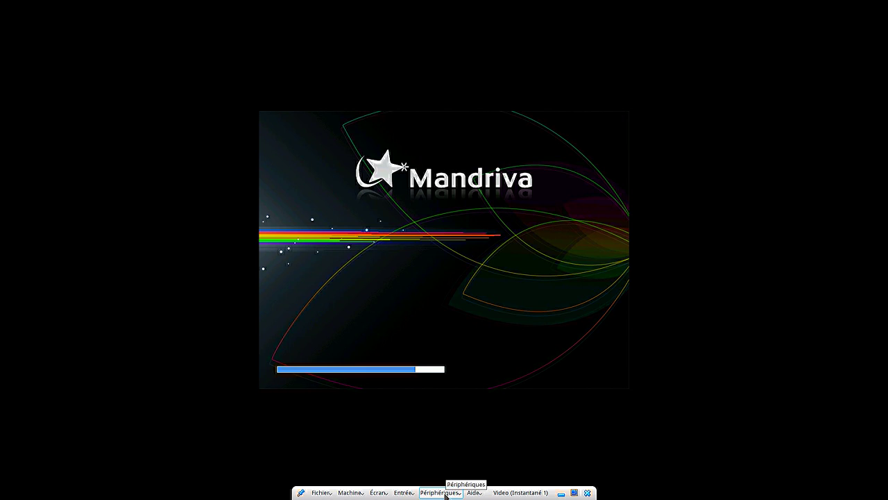
left_click(445, 494)
mouse_move(480, 428)
left_click(610, 440)
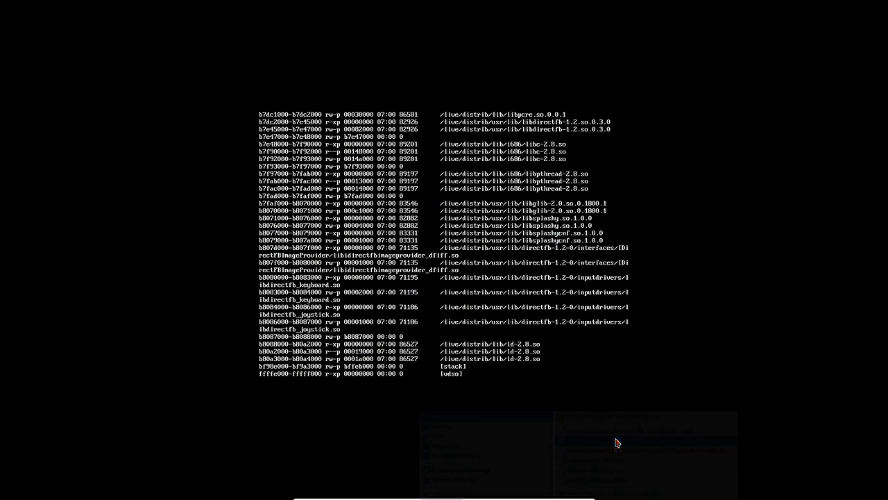
left_click(435, 297)
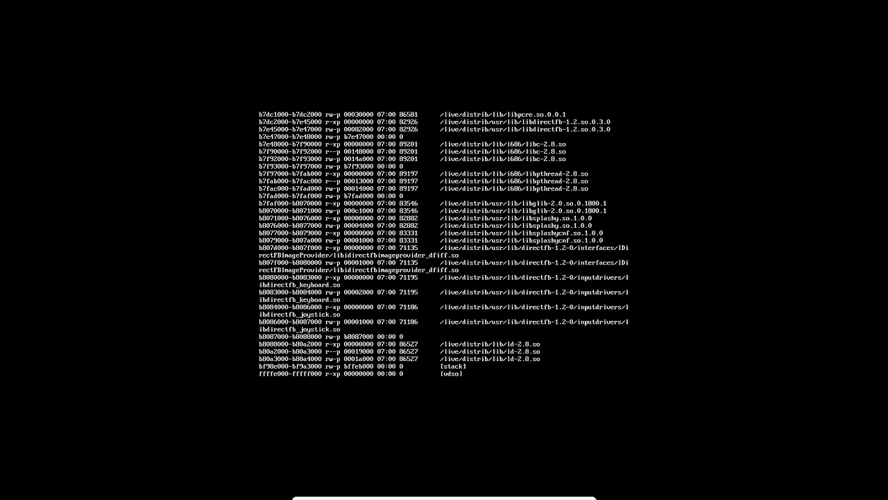
Leave the virtual machine's full-screen mode and close its window to power it off
left_click(574, 493)
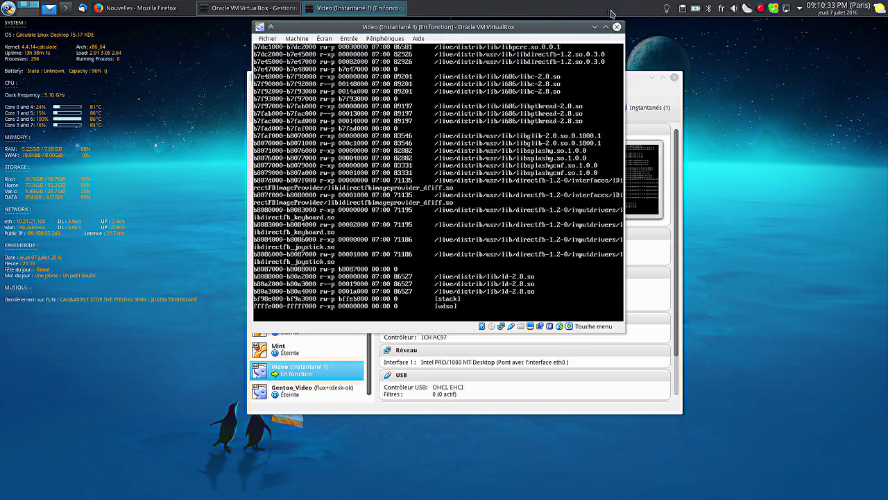
left_click(617, 27)
left_click(390, 214)
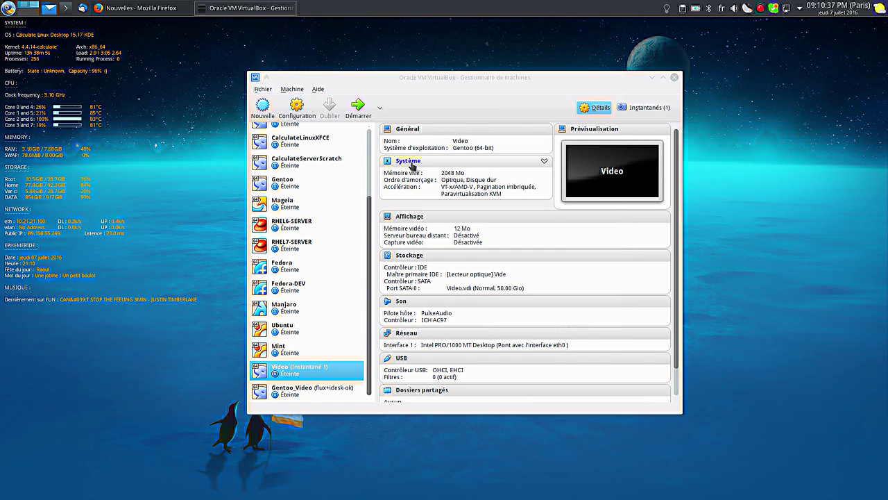
Enable 3D acceleration and set the video memory to 128 MB in the Video machine's display settings
left_click(412, 217)
left_click(427, 255)
left_click(421, 266)
left_click(444, 267)
left_click_drag(435, 195, 614, 194)
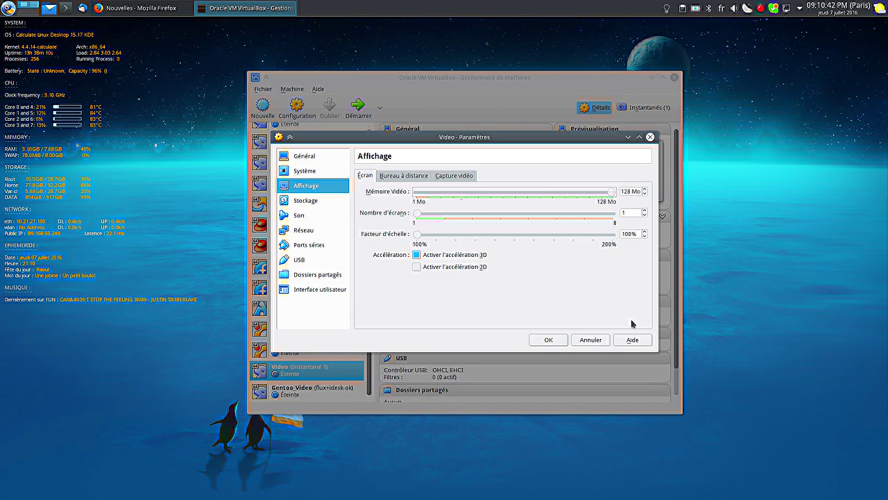
left_click(549, 339)
Start the Video machine in full screen and boot the installed system
left_click(357, 106)
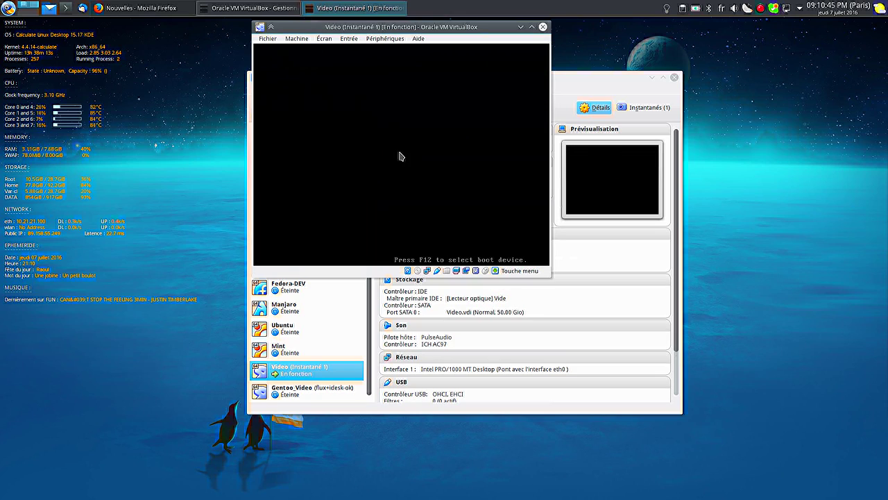
key("Control_R+f")
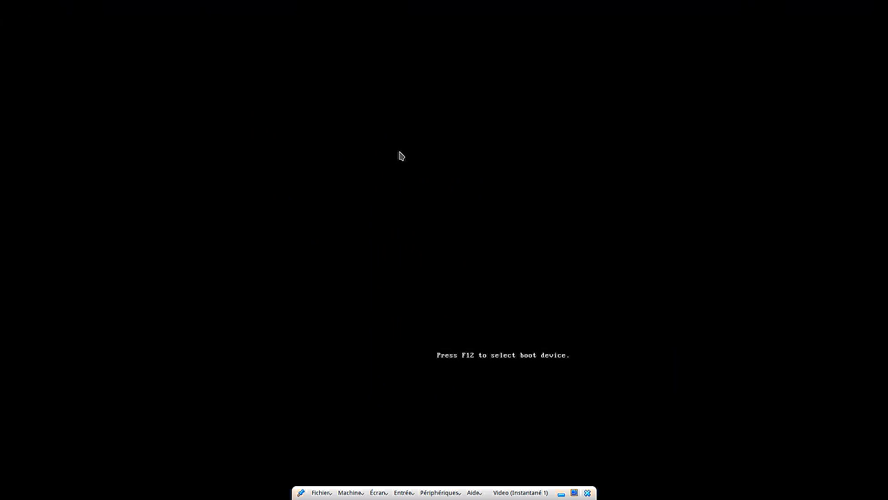
key("Return")
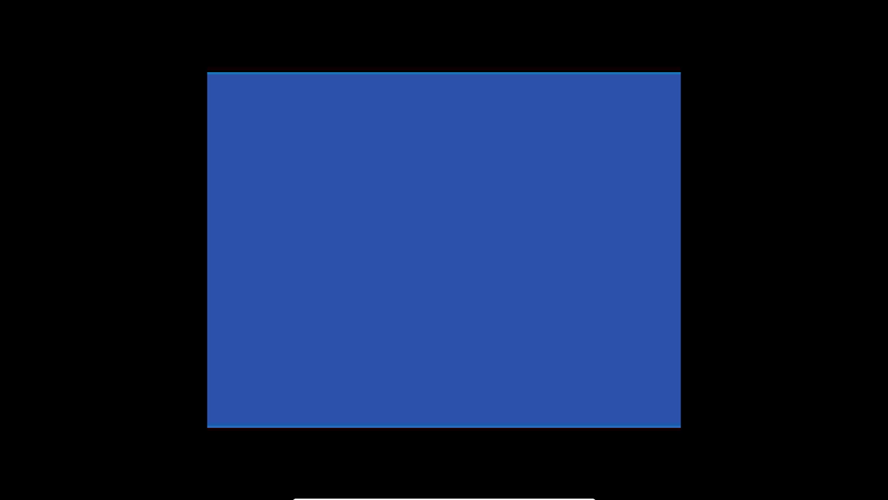
Configure the Ethernet connection with DNS servers from DHCP and launch at startup, test it, and dismiss the media mirror error
left_click(535, 322)
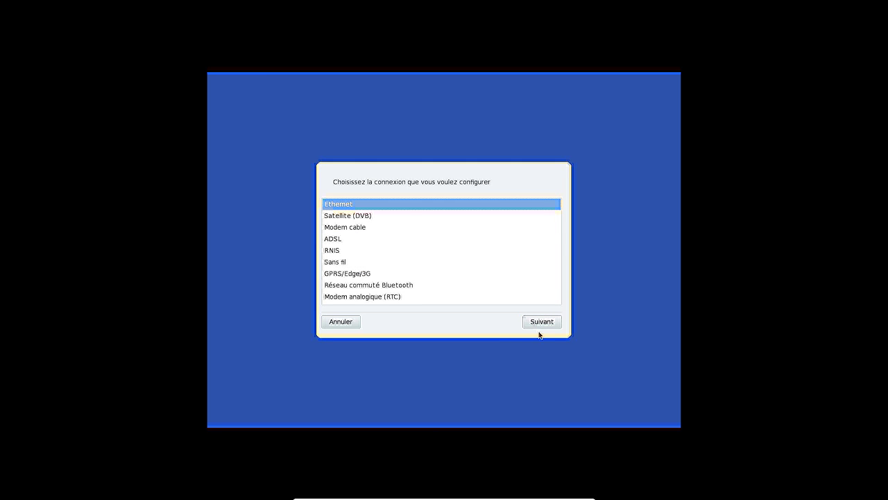
left_click(547, 326)
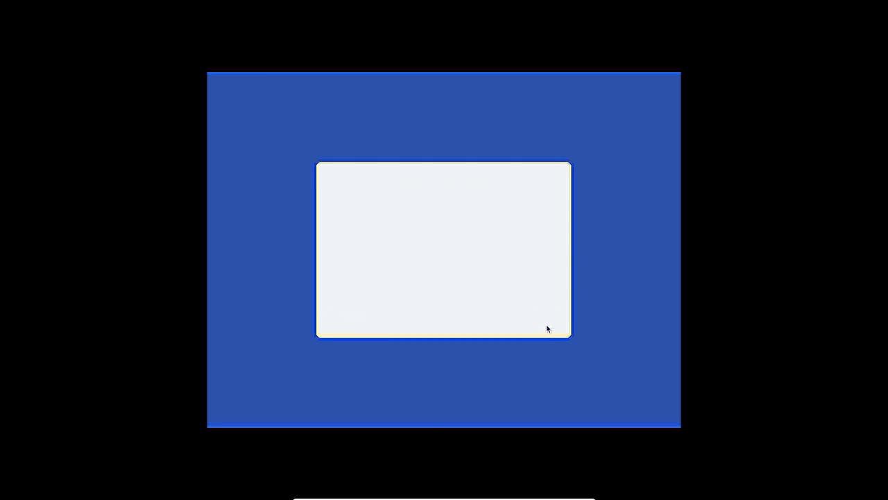
left_click(546, 325)
left_click(547, 325)
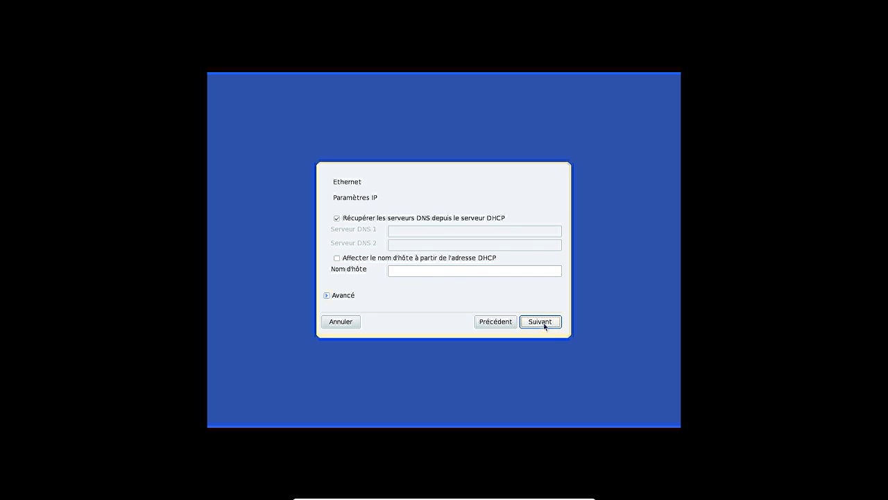
left_click(545, 325)
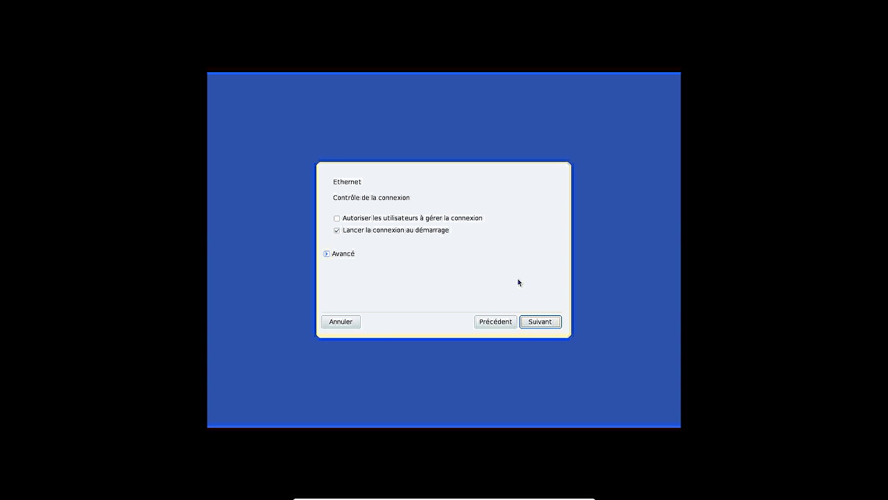
left_click(546, 322)
left_click(545, 322)
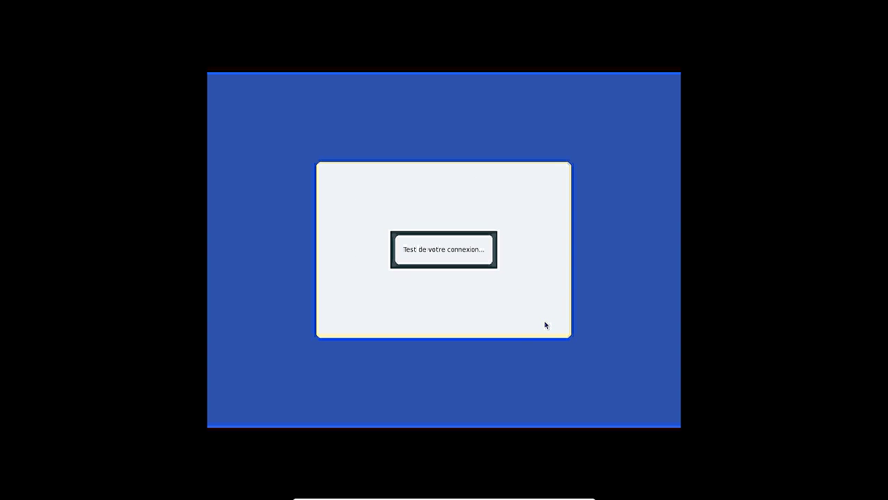
left_click(546, 322)
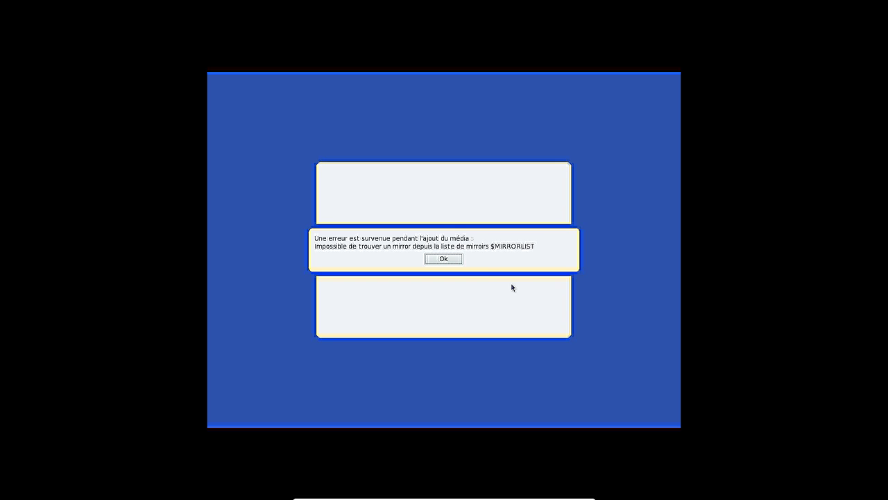
left_click(453, 259)
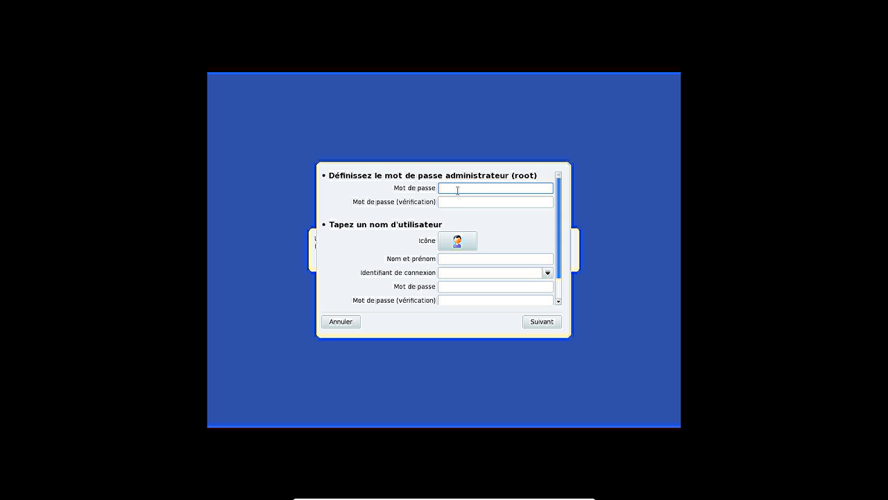
Enter and verify the root password, and create a user account with its name and verified password
type("********")
key("Tab")
type("********")
key("Tab")
key("Tab")
type("adrien")
key("Tab")
key("Tab")
type("********")
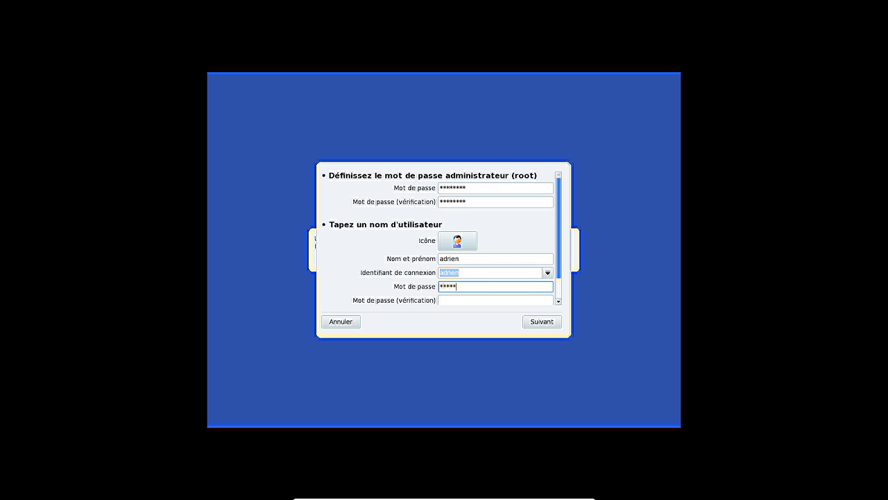
key("Tab")
type("******")
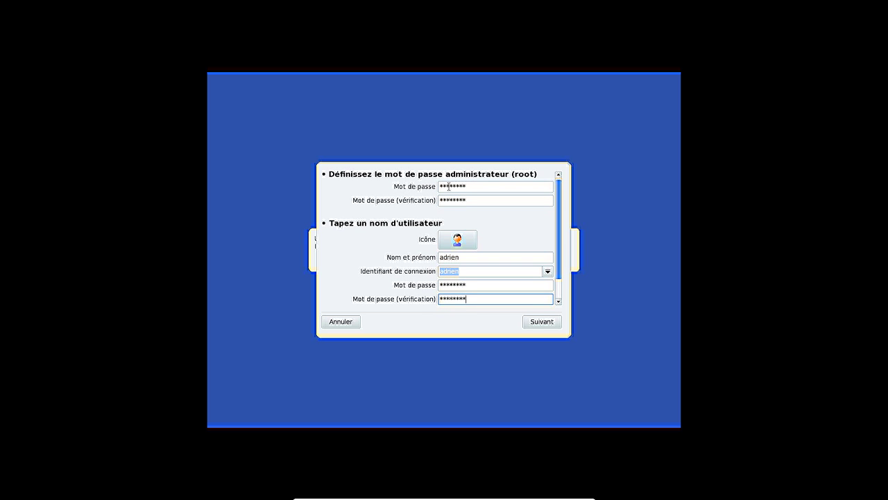
left_click(533, 324)
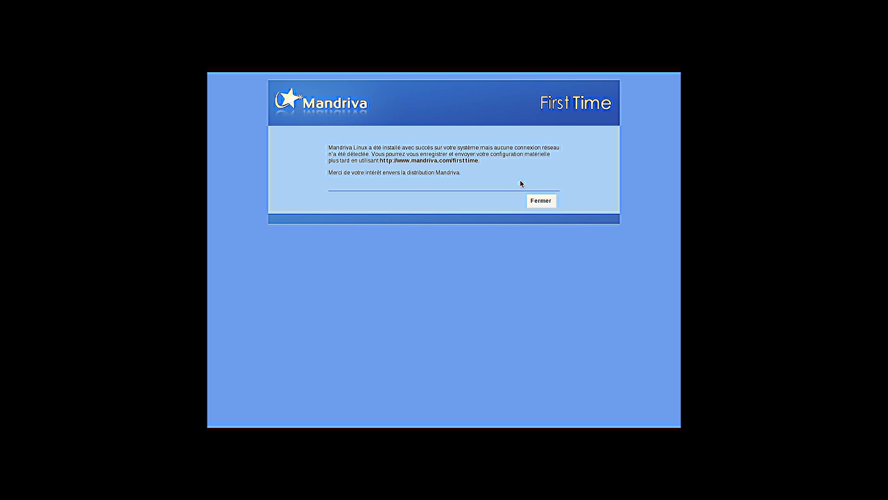
Close the First Time page, launch Firefox from the desktop and accept its licence agreement
left_click(540, 201)
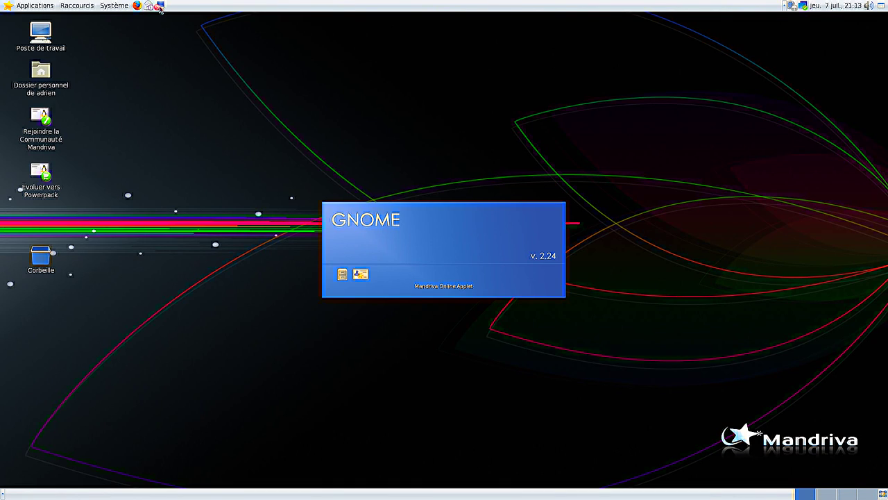
left_click(138, 7)
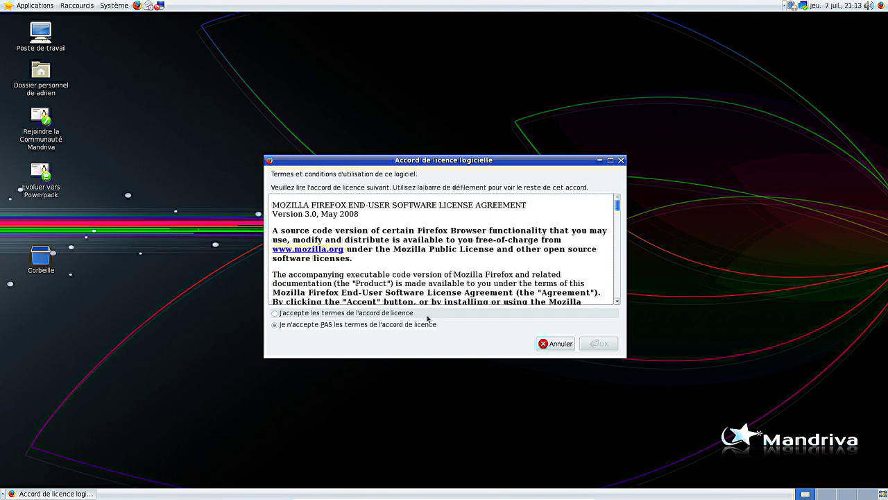
left_click(357, 313)
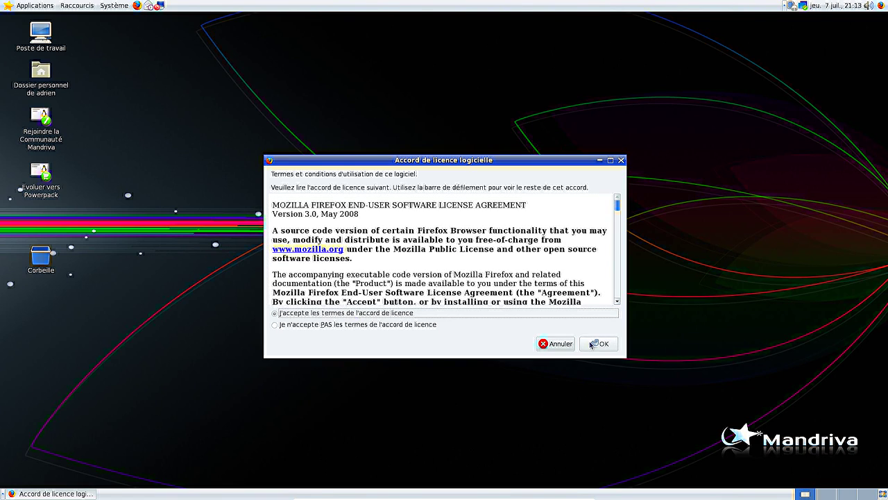
left_click(591, 344)
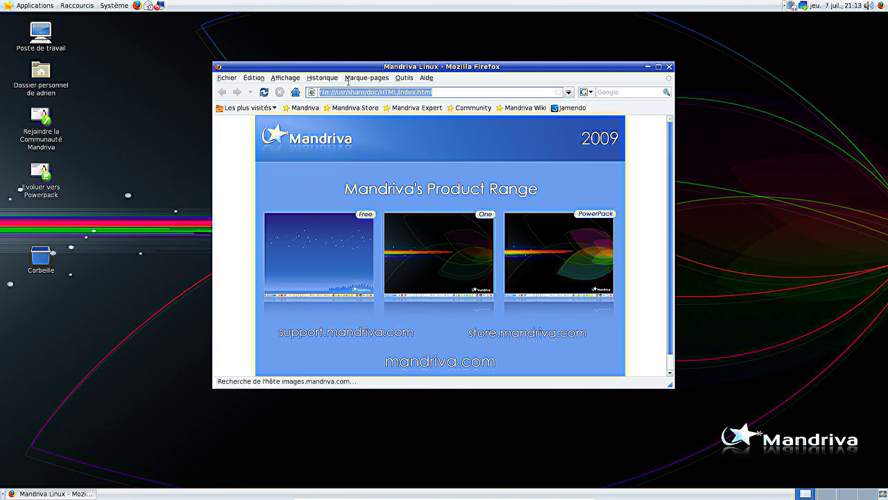
Go to the Easy Urpmi website by entering easyurpmi as the address
type("easy")
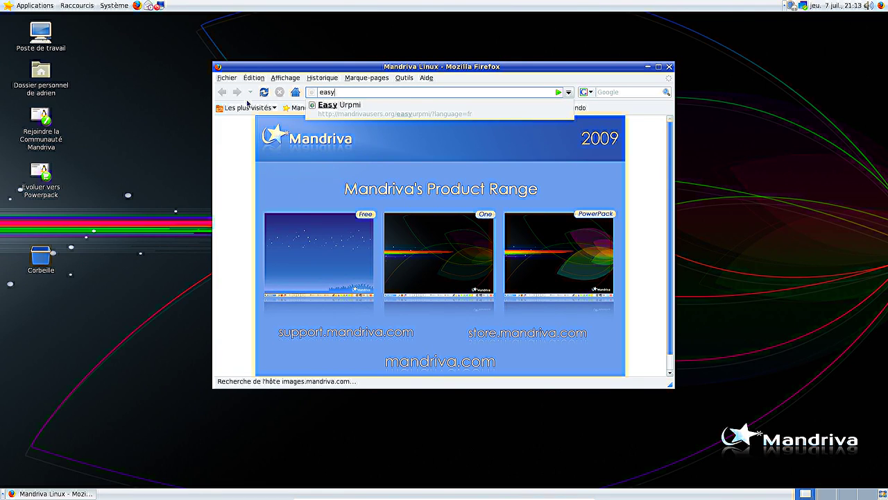
type("urpmi")
key("Return")
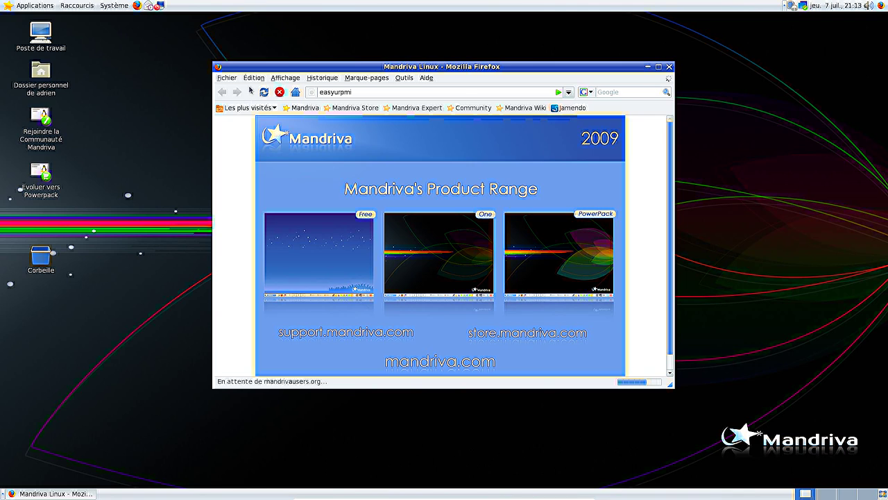
Set the Easy Urpmi version to 2009.0 and the architecture to i586
scroll(353, 157, "down", 4)
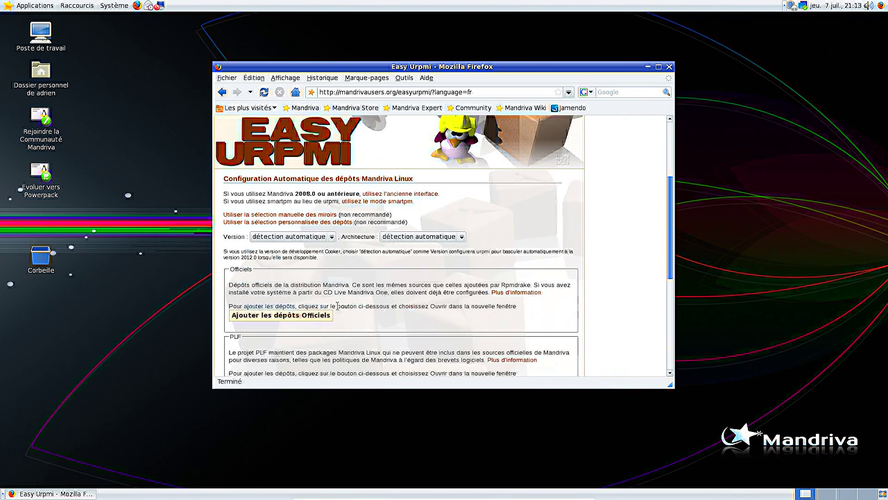
left_click(291, 237)
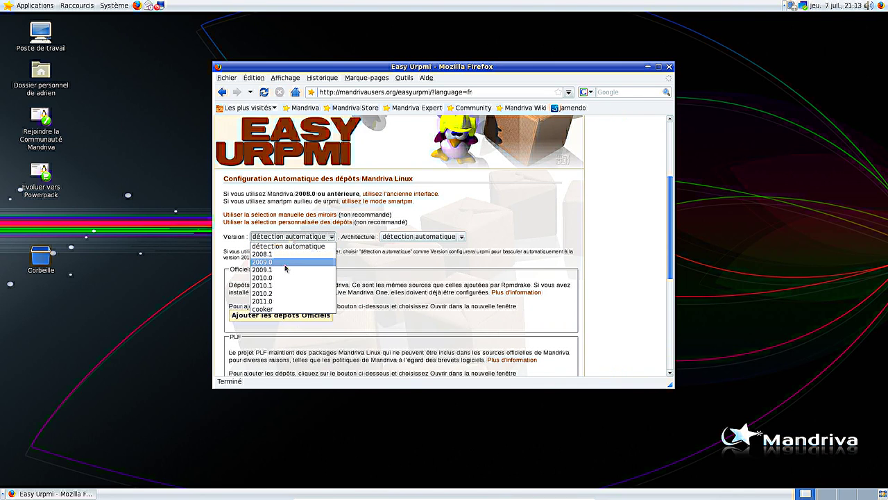
left_click(287, 255)
left_click(427, 236)
left_click(415, 253)
Add the official repositories by opening easyurpmi.urpmi-media with the default urpmi media handler and authenticating with the root password
scroll(333, 277, "down", 3)
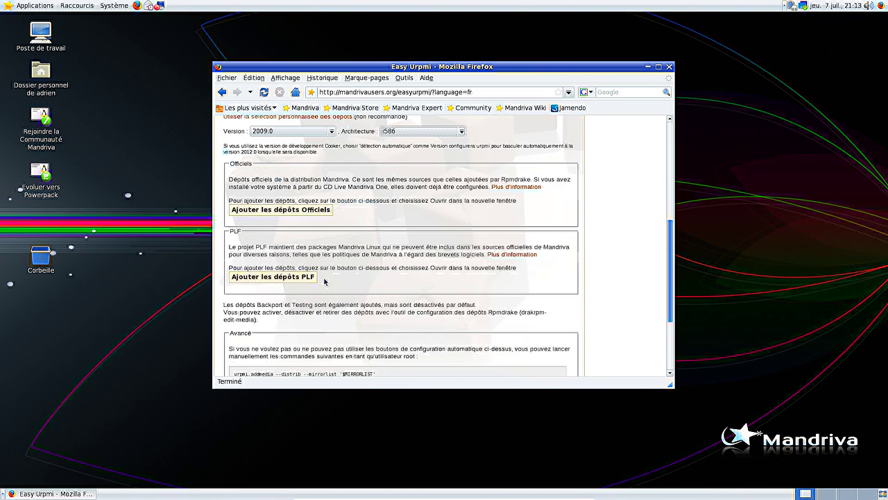
left_click(286, 210)
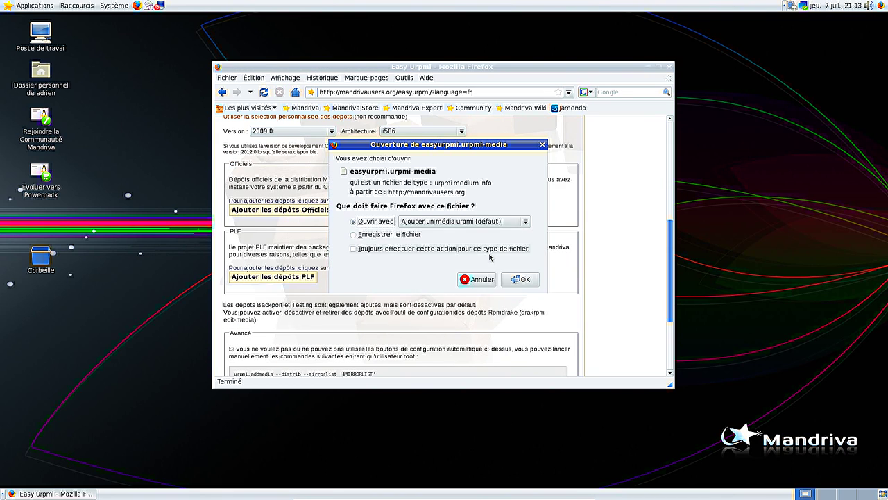
left_click(517, 280)
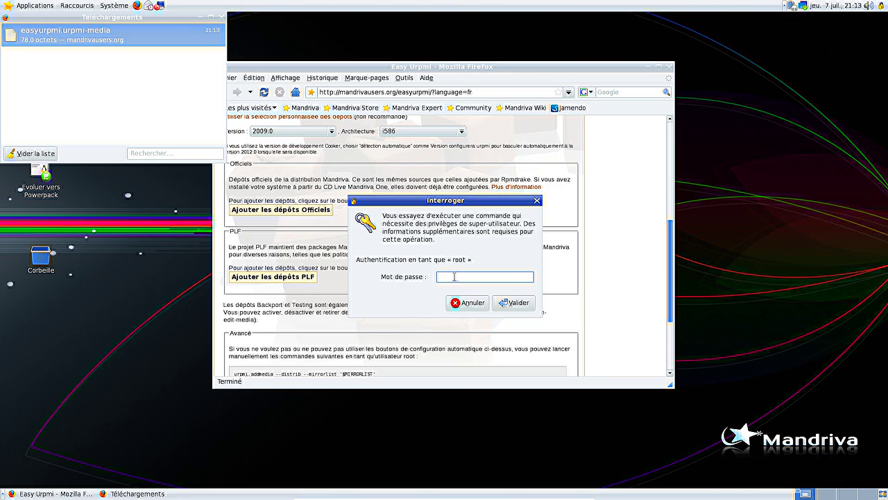
type("********")
key("Return")
left_click(493, 278)
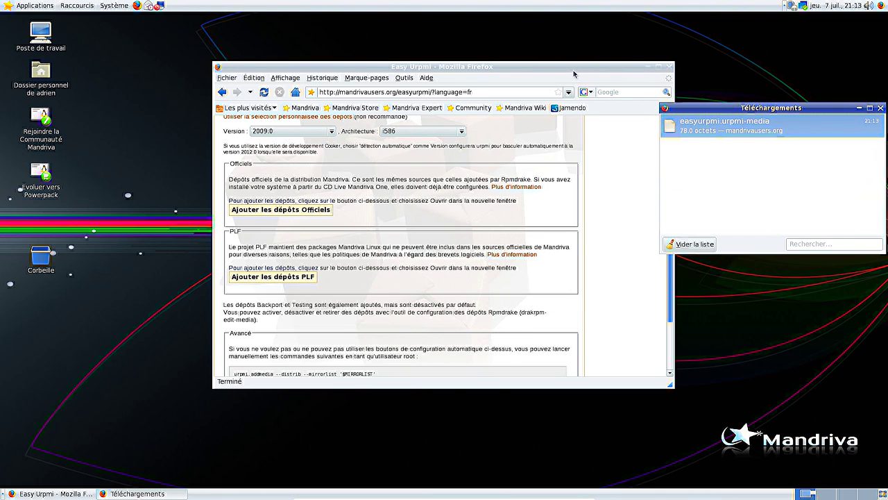
Add the PLF repositories by opening easyurpmi.urpmi-media with the default urpmi media handler and authenticating with the root password
left_click_drag(573, 70, 501, 79)
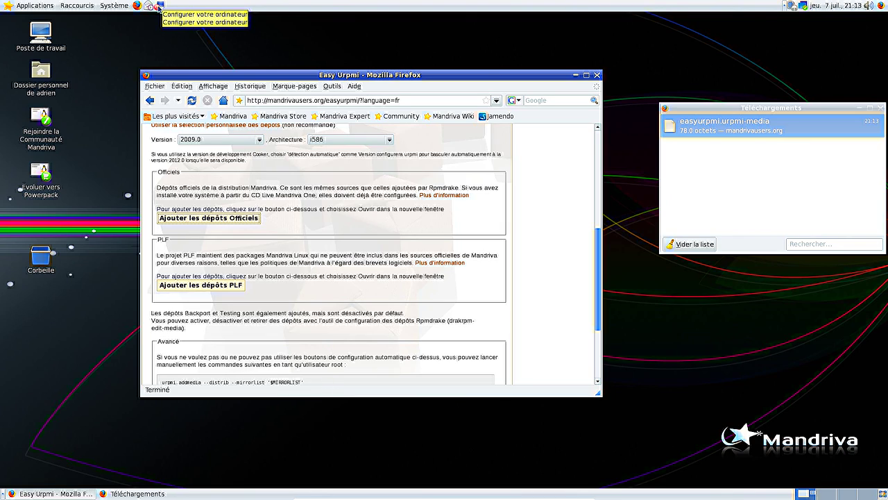
left_click(204, 286)
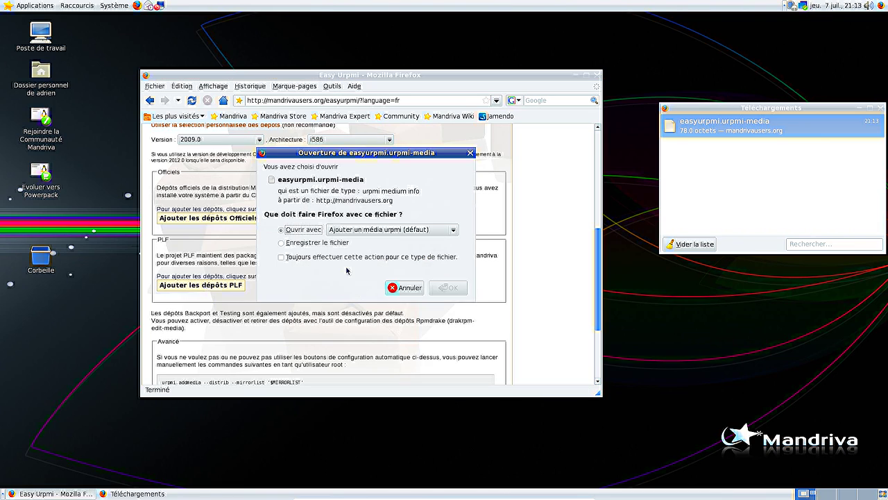
left_click(444, 288)
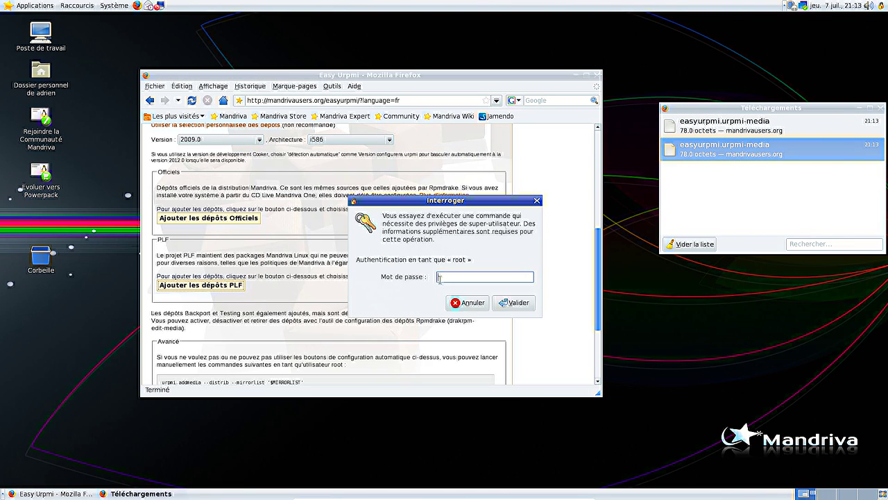
type("******")
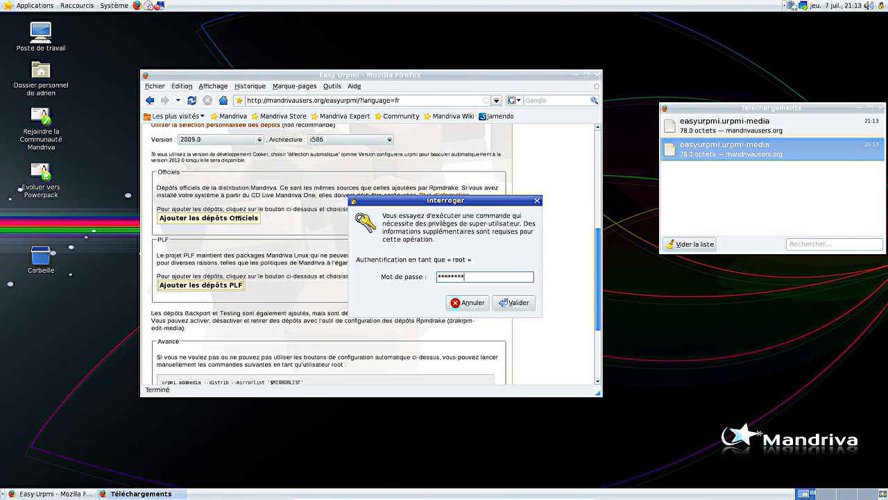
key("Return")
Authenticate with the root password to open the Mandriva Control Center
left_click(483, 280)
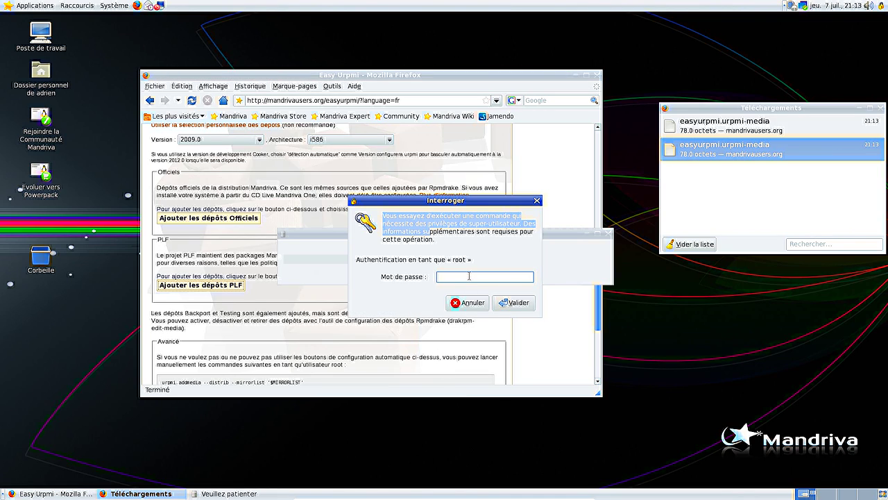
type("******")
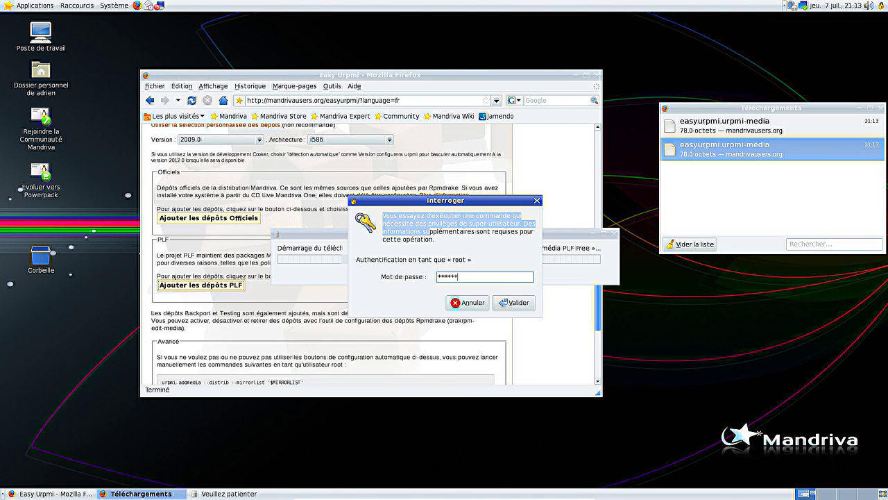
left_click(512, 302)
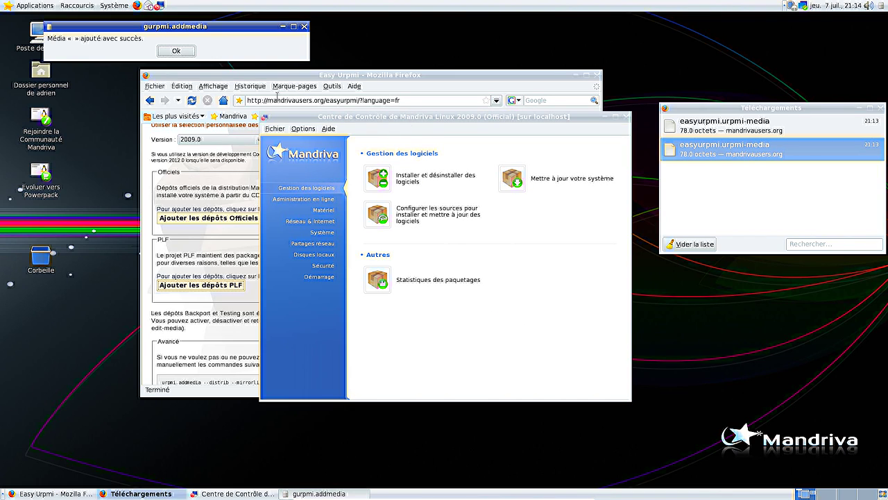
Dismiss the gurpmi.addmedia notice, check the configured software media in the Control Center and close the list
left_click(195, 49)
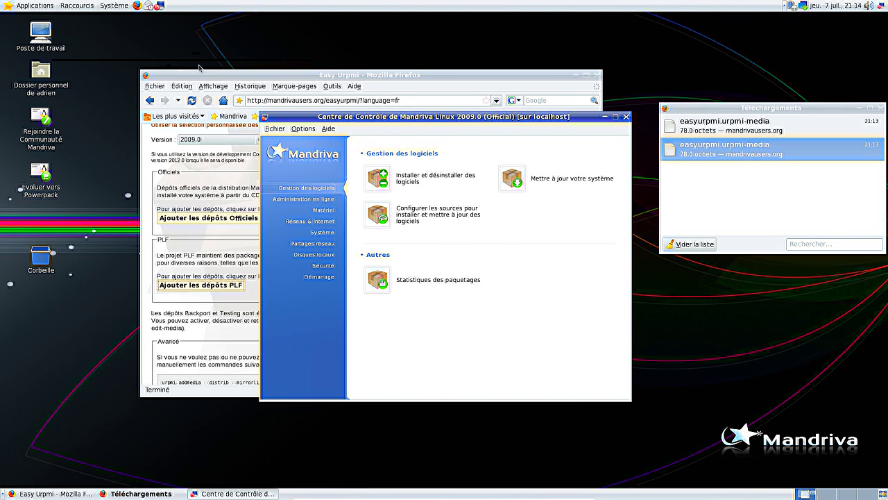
left_click(446, 218)
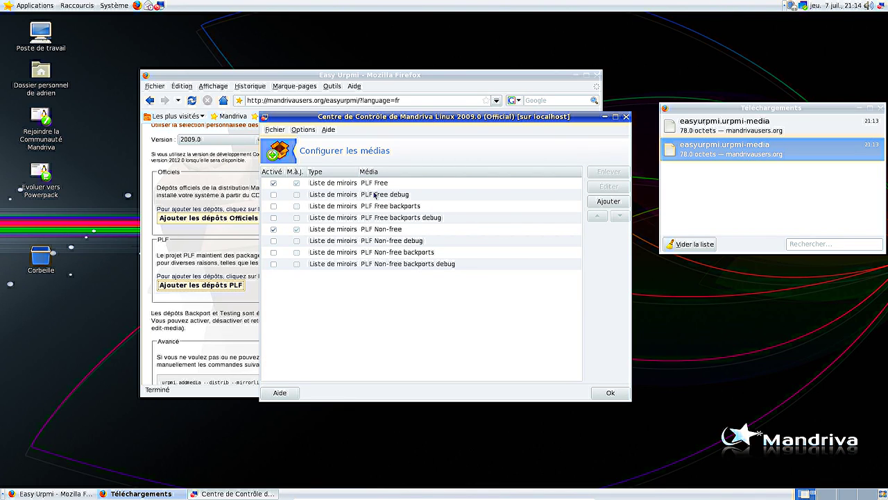
left_click(626, 119)
Open the software installation tool and try to add media sources, choosing update sources only on the second attempt
left_click(435, 194)
key("Return")
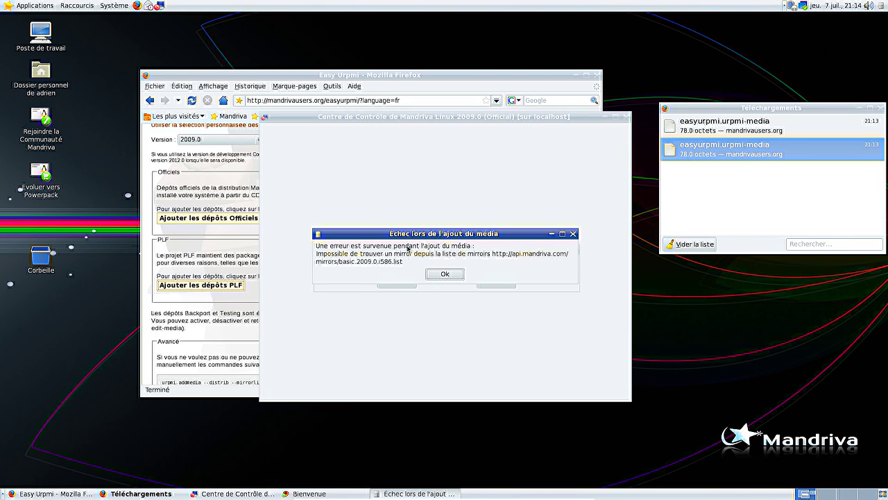
left_click(449, 274)
left_click(497, 283)
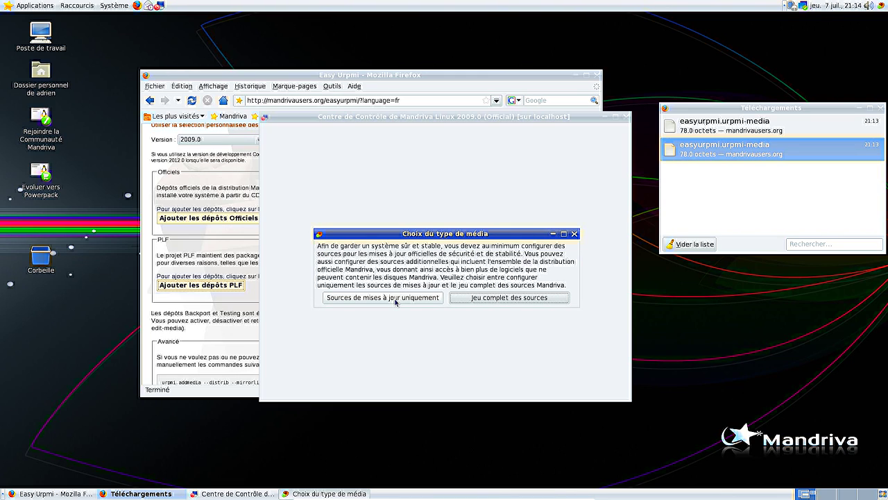
left_click(396, 302)
Continue to the software manager without adding media sources and search all packages for vlc
left_click(408, 289)
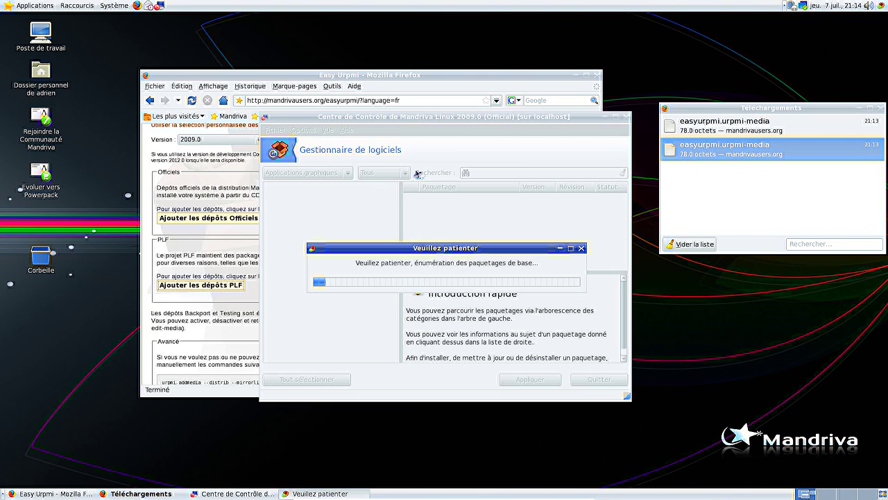
left_click(292, 175)
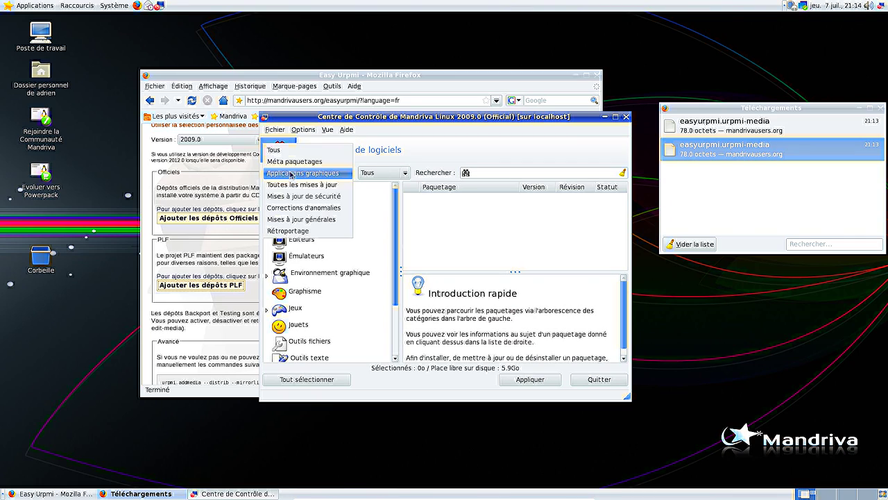
left_click(277, 150)
left_click(503, 172)
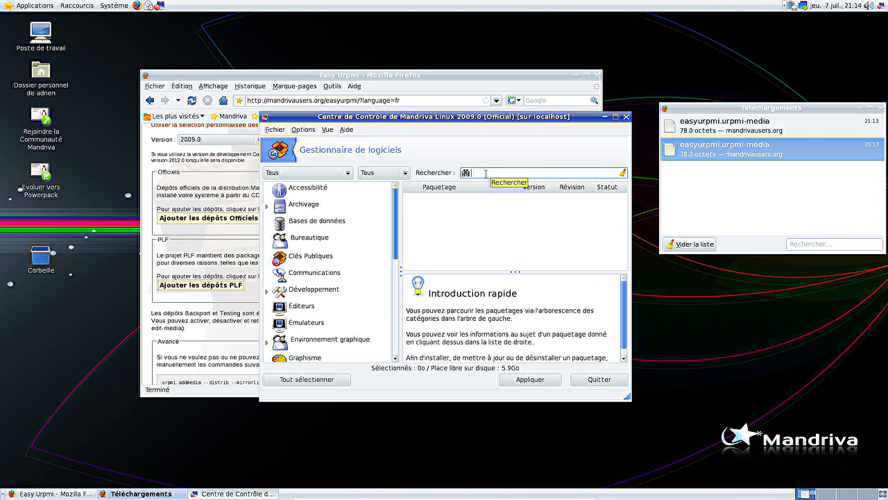
type("e")
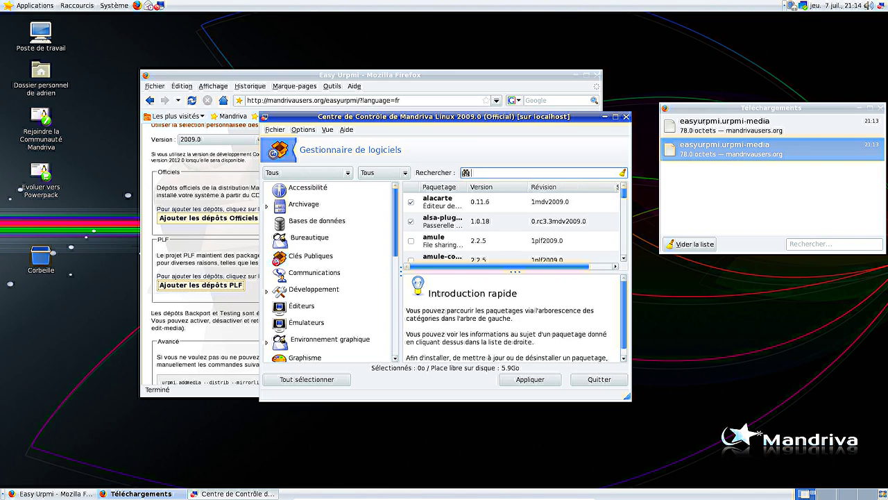
type("lc")
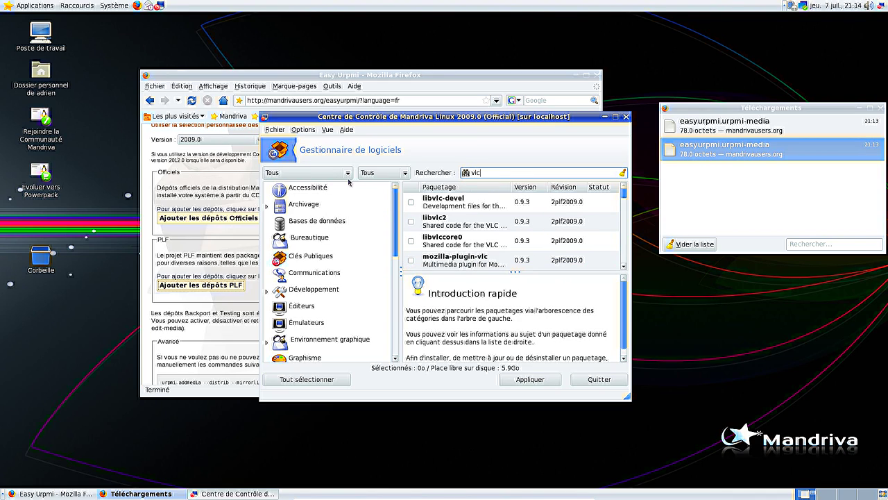
Restrict the package filter to Applications graphiques and repeat the search for vlc
left_click(307, 172)
left_click(305, 193)
left_click(482, 172)
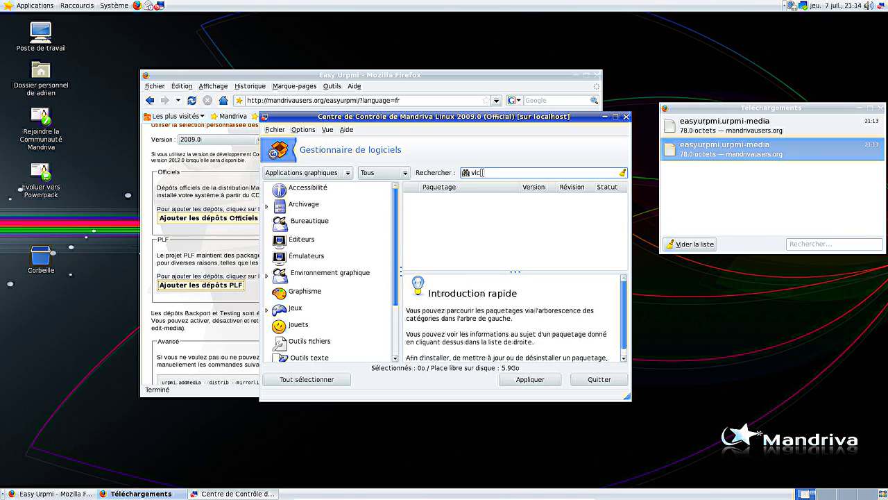
key("Return")
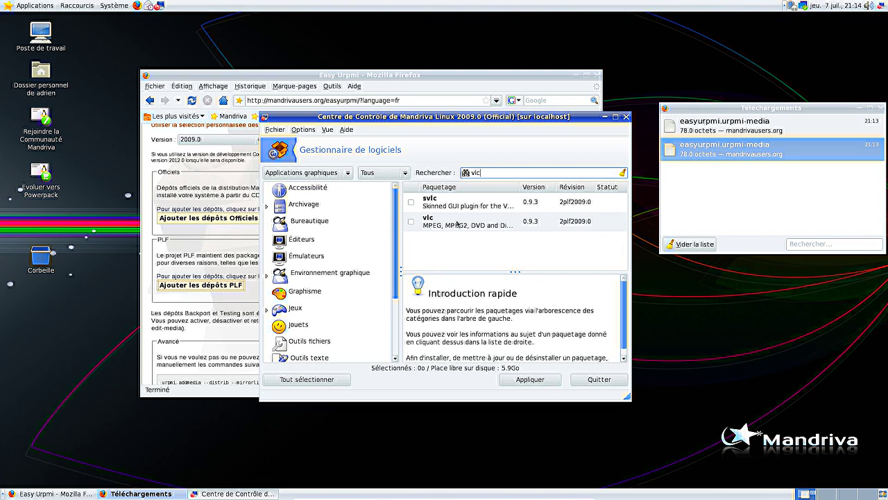
Leave the software manager and open the configuration of the software media sources
left_click(301, 130)
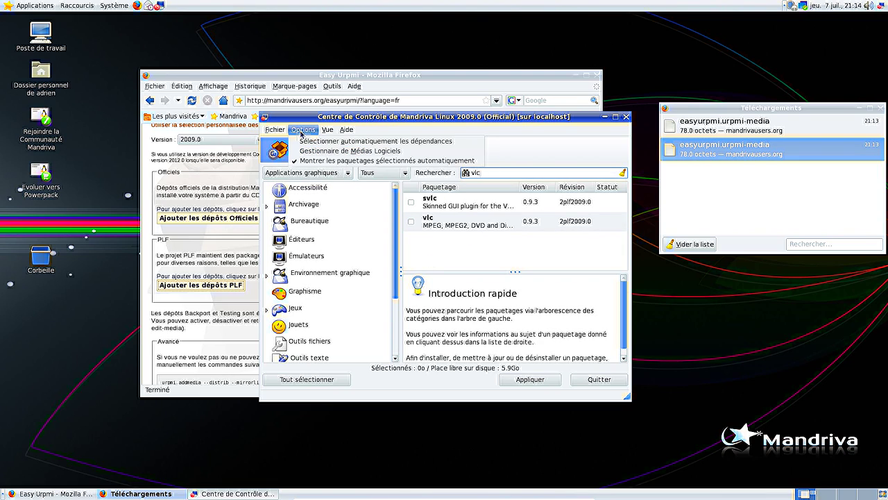
mouse_move(275, 130)
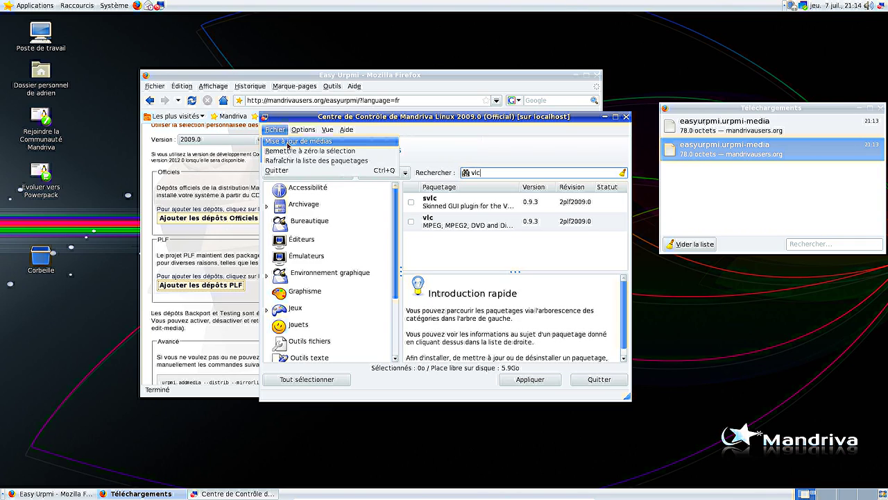
mouse_move(306, 130)
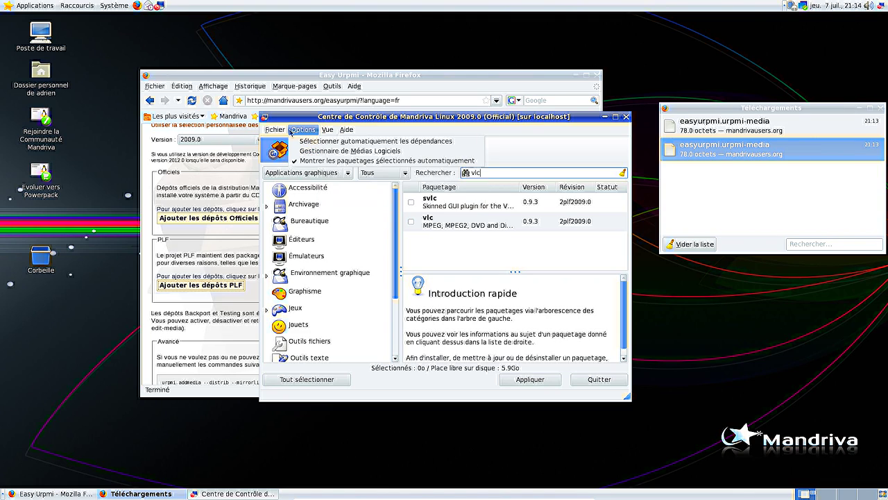
left_click(276, 170)
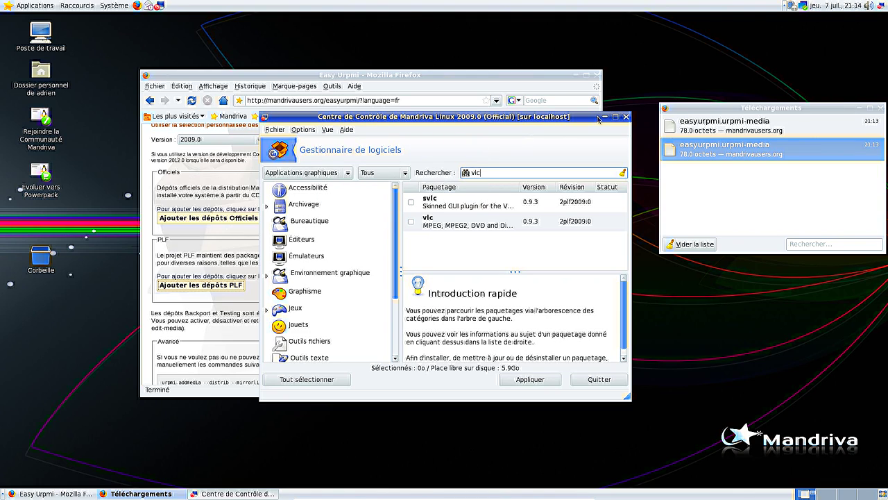
left_click(431, 212)
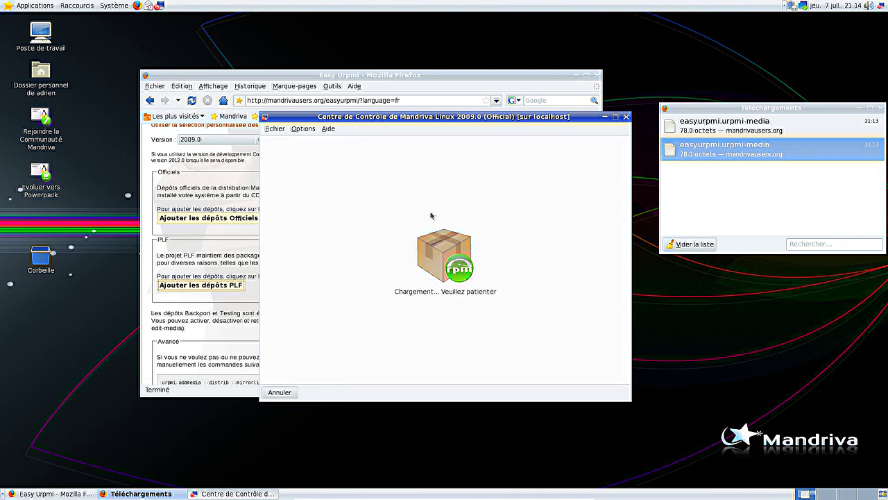
Start adding a custom medium and set its type to Serveur FTP
left_click(303, 129)
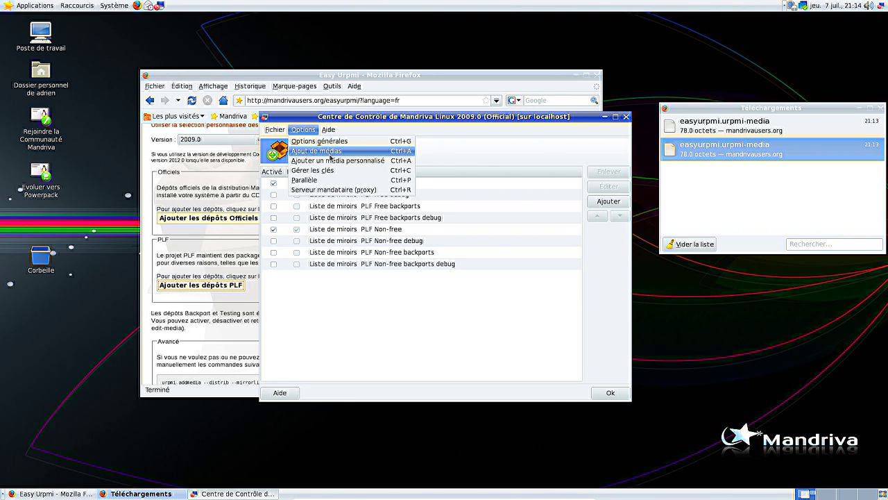
left_click(317, 162)
left_click(403, 231)
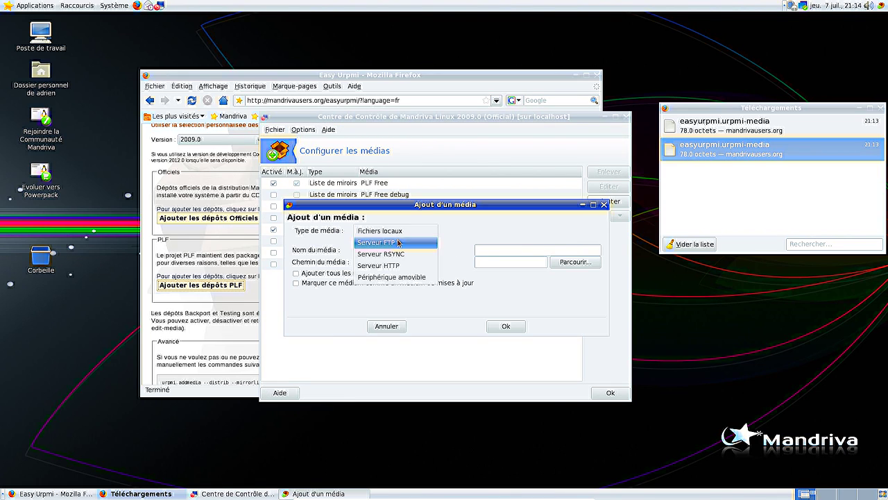
left_click(406, 242)
left_click(532, 250)
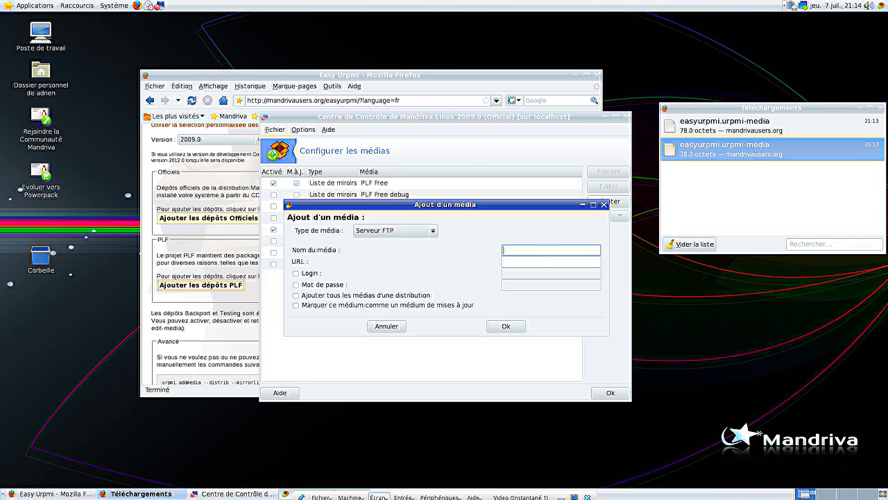
Configure the virtual machine's shared clipboard so that text can be pasted from the host
left_click(428, 494)
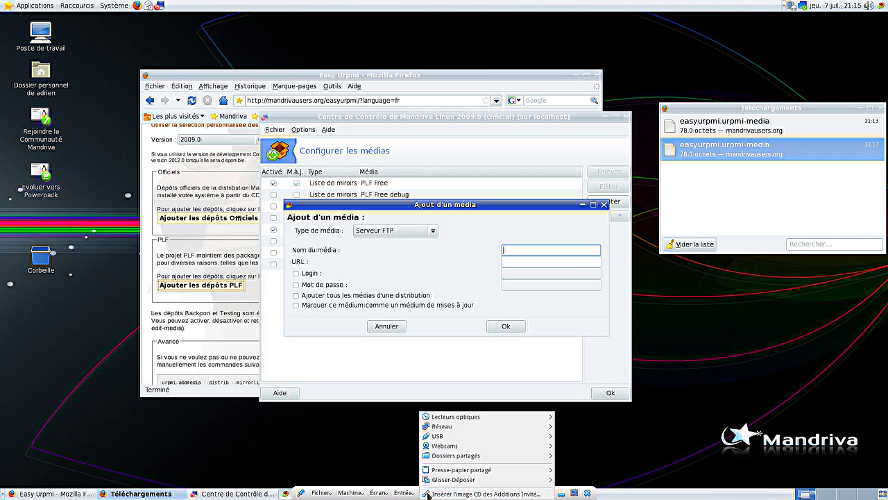
mouse_move(455, 471)
left_click(596, 494)
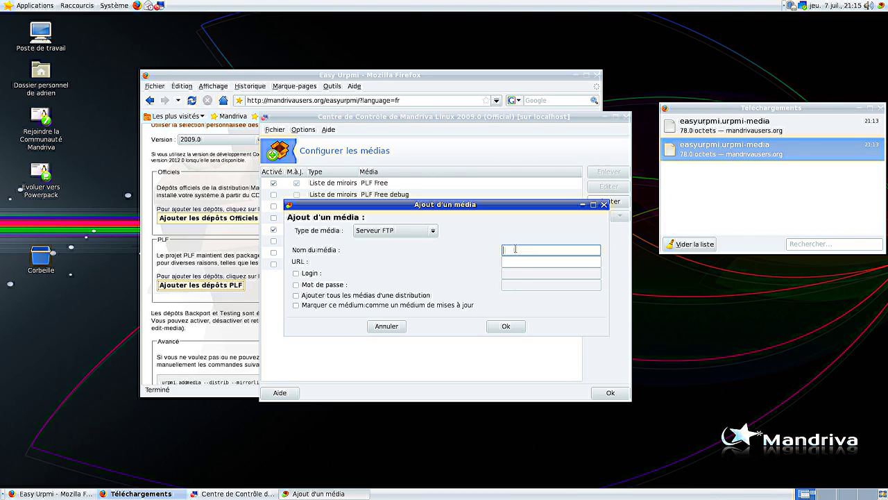
Add the FTP medium as Jussieu with the copied URL ending in official/2009.0/i586/, including all media of the distribution
type("lussieu")
key("Tab")
key("ctrl+v")
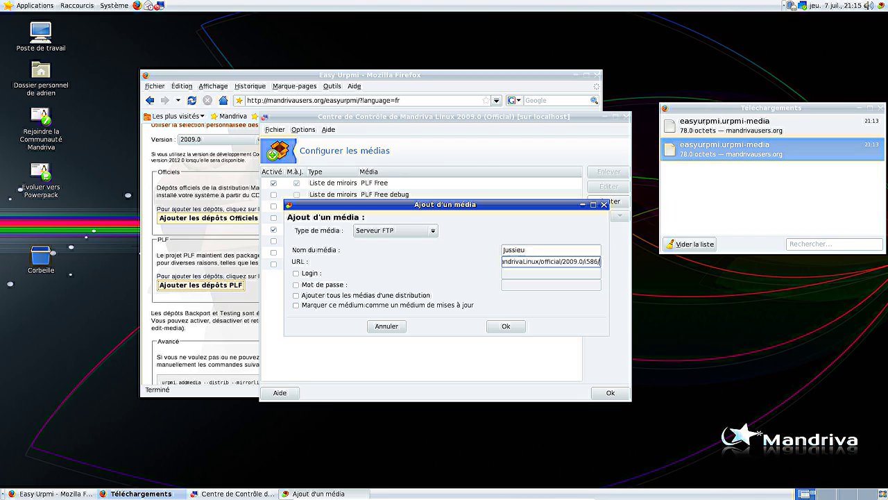
left_click(338, 295)
left_click(494, 327)
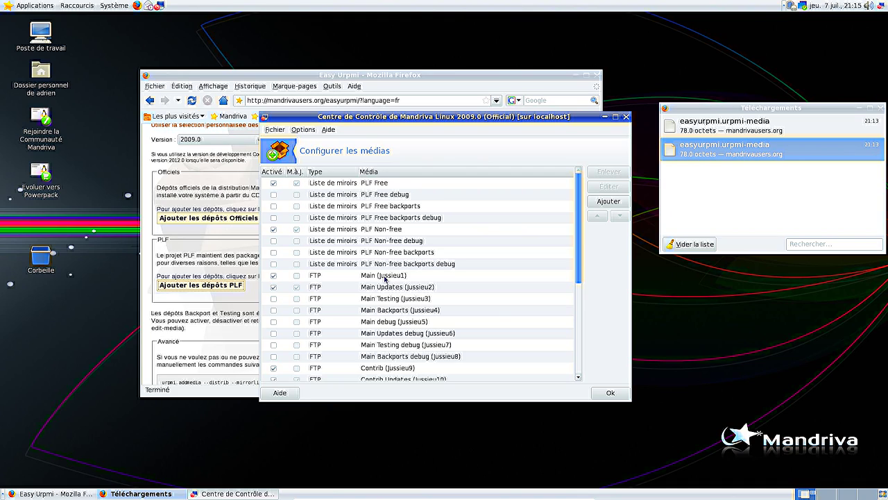
Review the complete media list for the Jussieu FTP and PLF entries, and accept the configuration
scroll(385, 280, "down", 3)
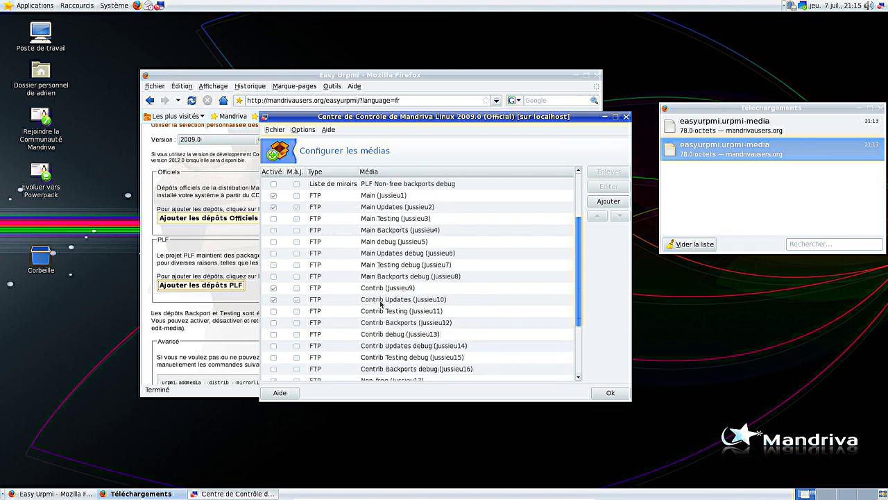
scroll(387, 293, "down", 2)
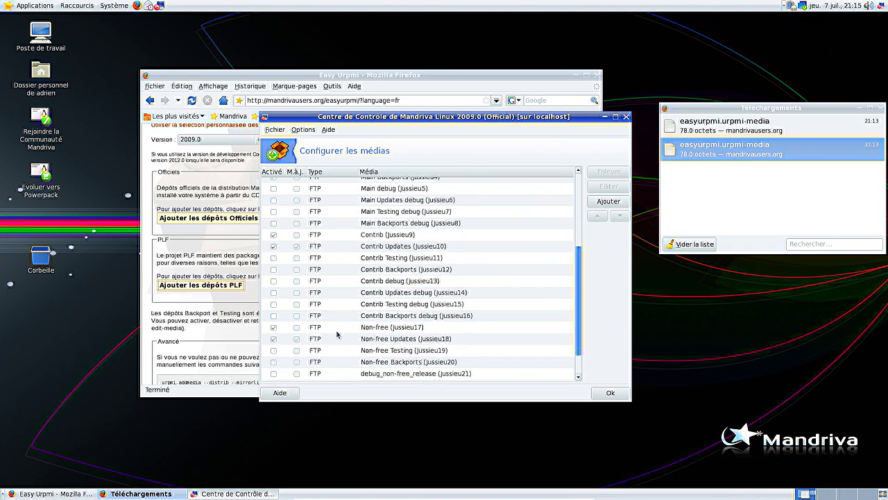
scroll(379, 335, "down", 1)
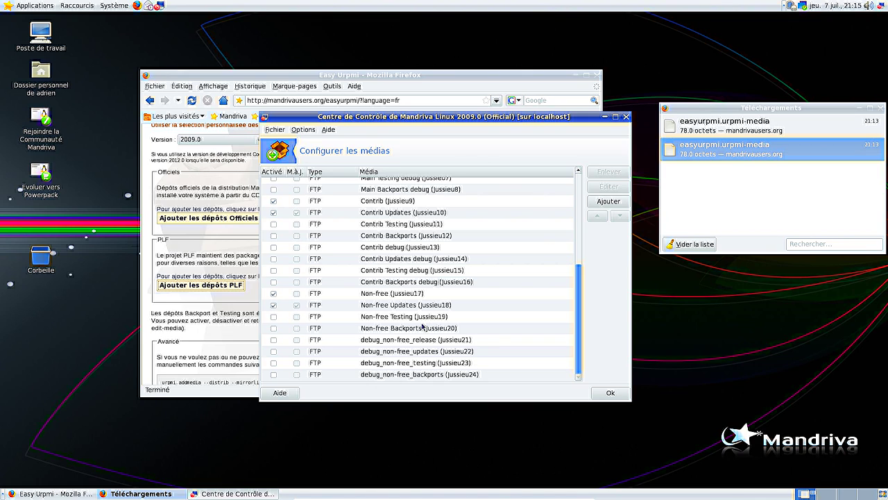
scroll(511, 329, "up", 6)
left_click(603, 389)
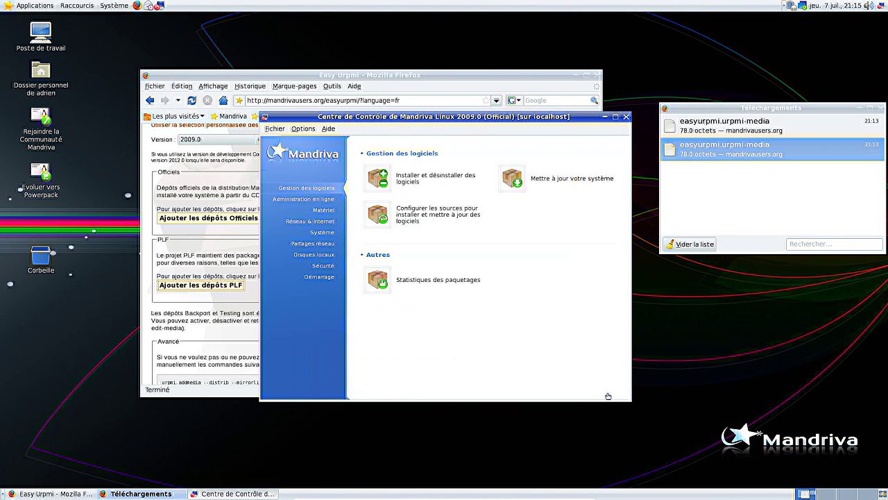
Open the software manager, declining to contact the mirror list for more media sources, and close the Easy Urpmi browser window
left_click(420, 181)
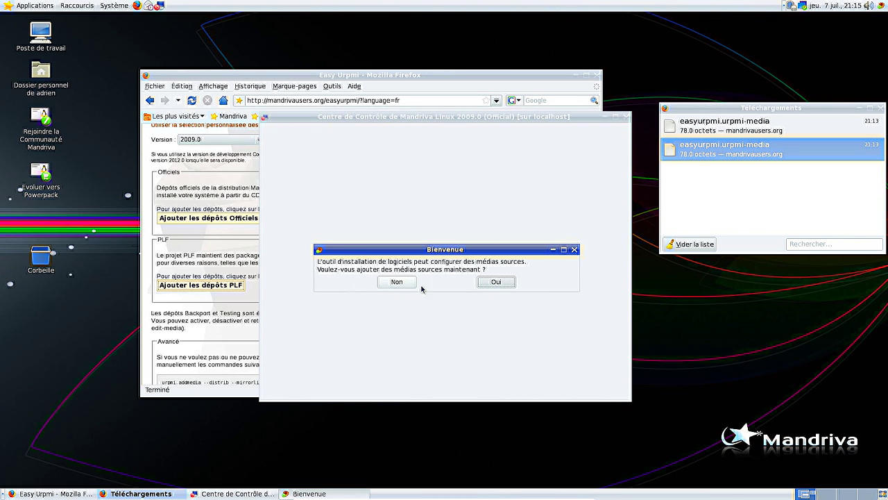
left_click(504, 284)
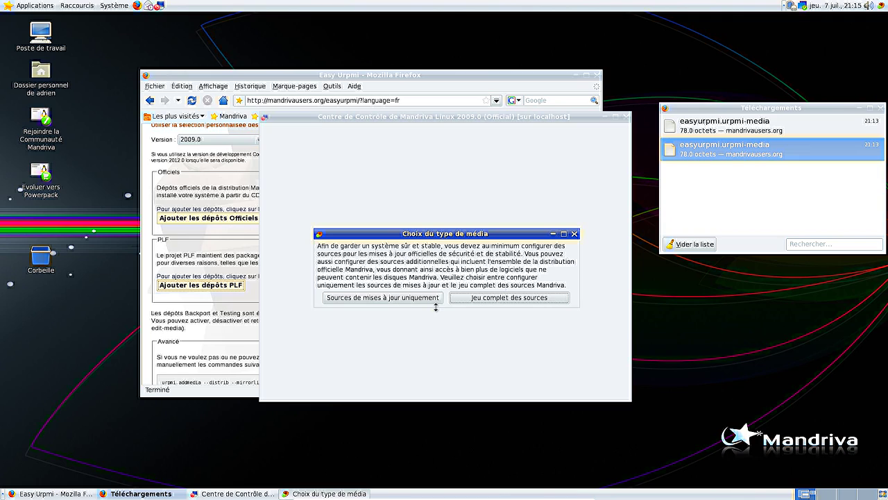
left_click(573, 234)
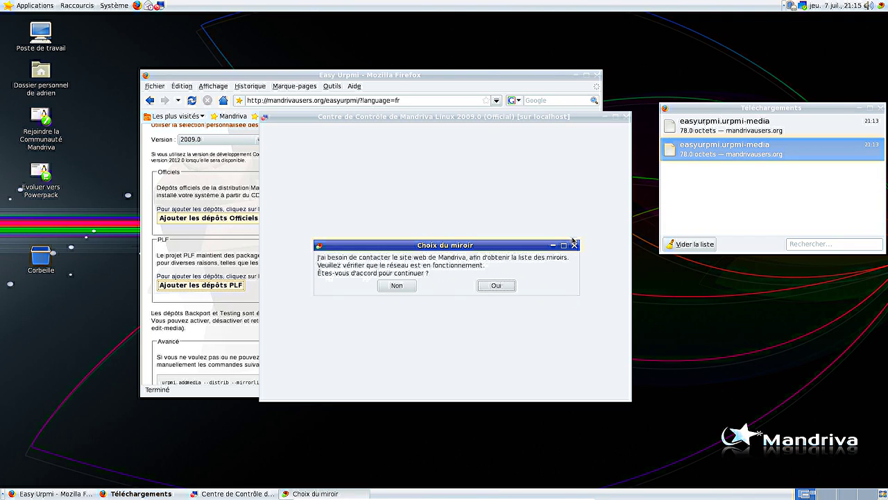
left_click(395, 286)
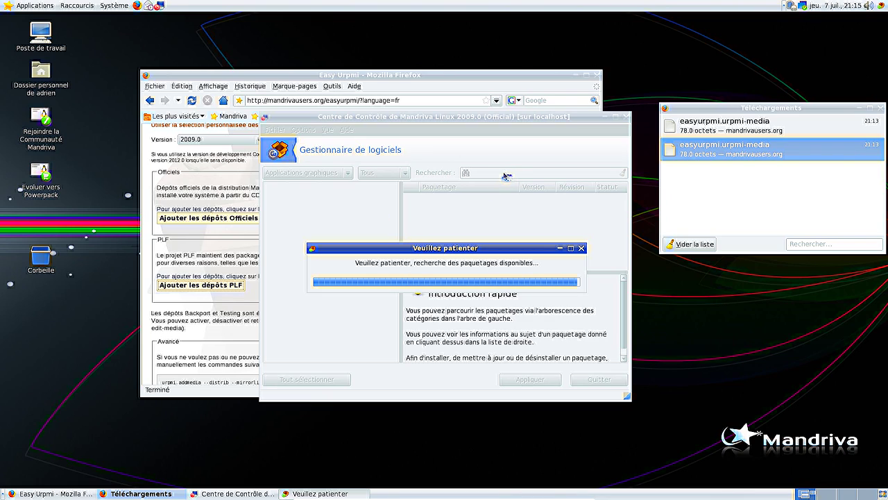
left_click(594, 76)
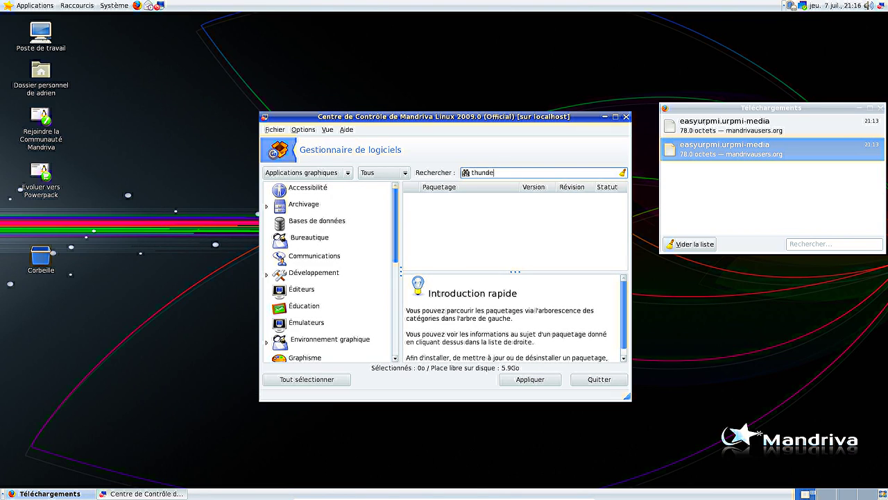
Search for thunderbird and install mozilla-thunderbird version 2.0.0.23, accepting the required package updates
type("thunderbird")
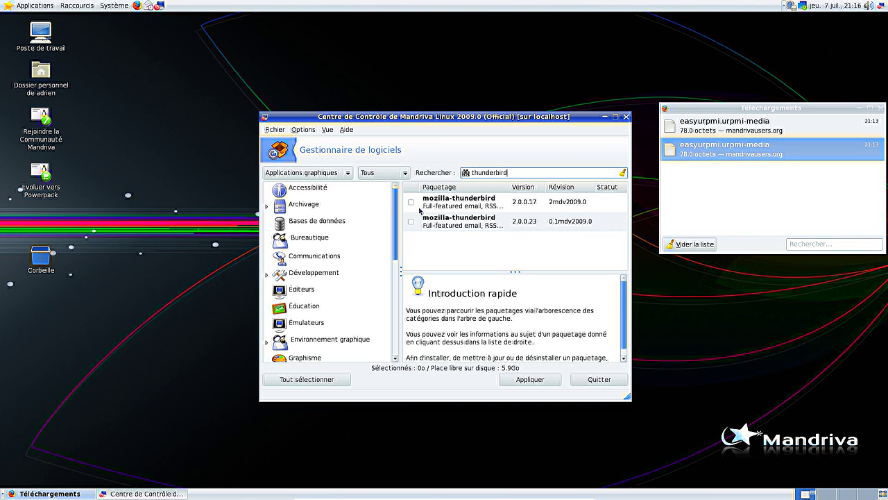
left_click_drag(256, 111, 131, 75)
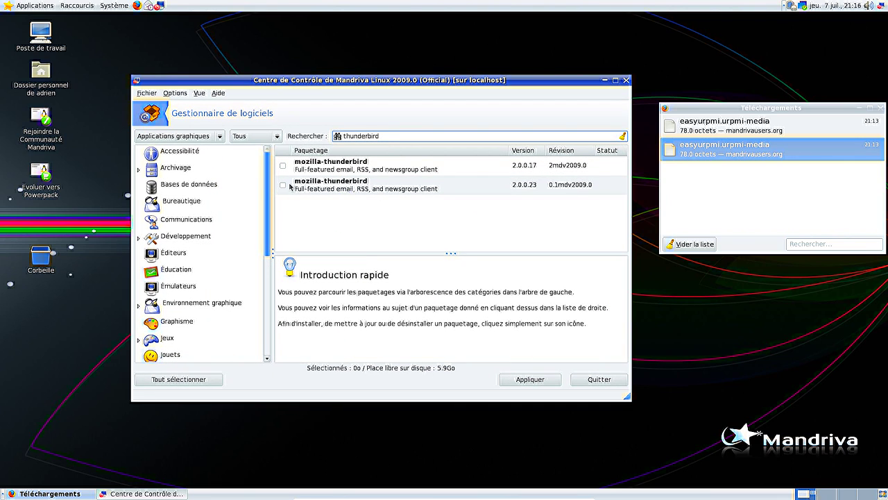
left_click(283, 185)
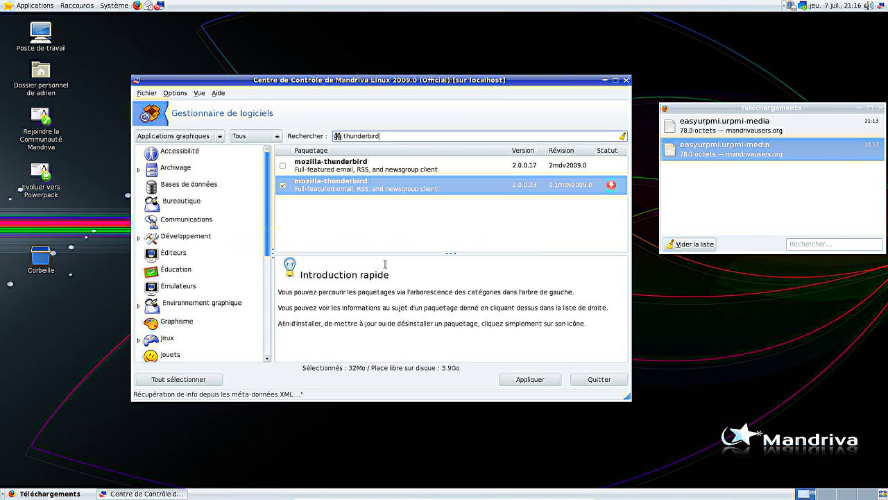
left_click(524, 379)
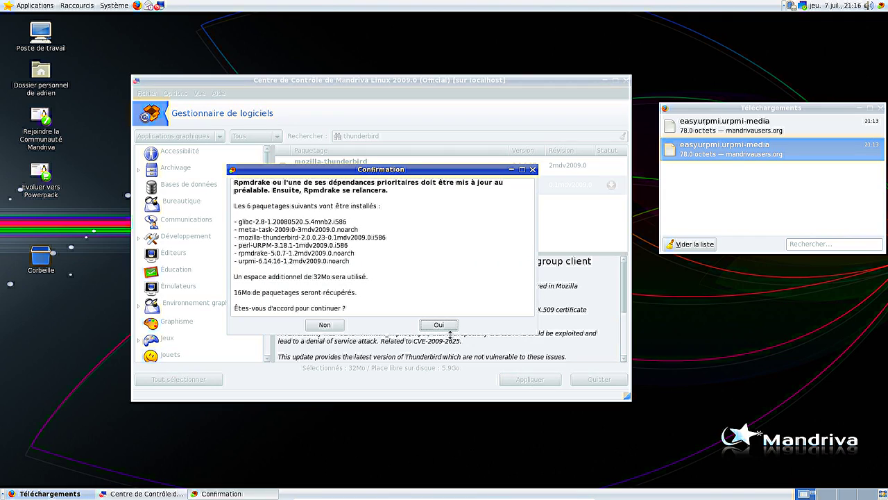
left_click(440, 324)
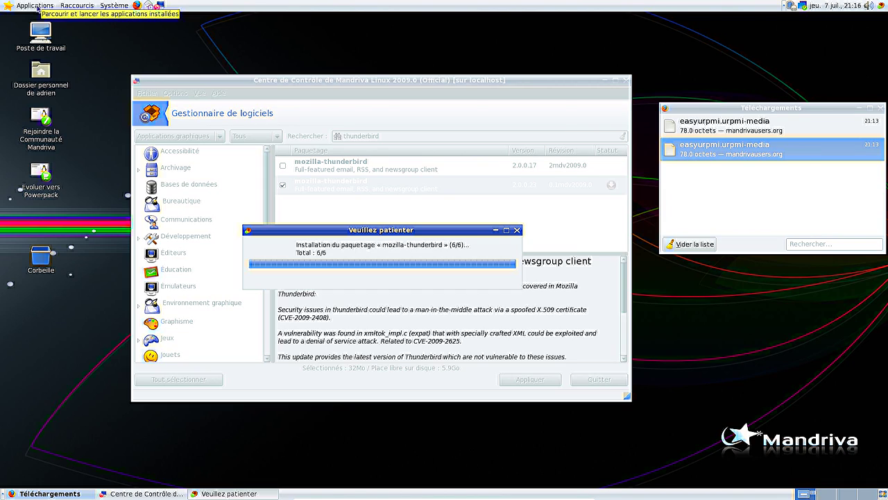
Launch Mozilla Thunderbird, cancel its import and account wizards, and close it
left_click(36, 6)
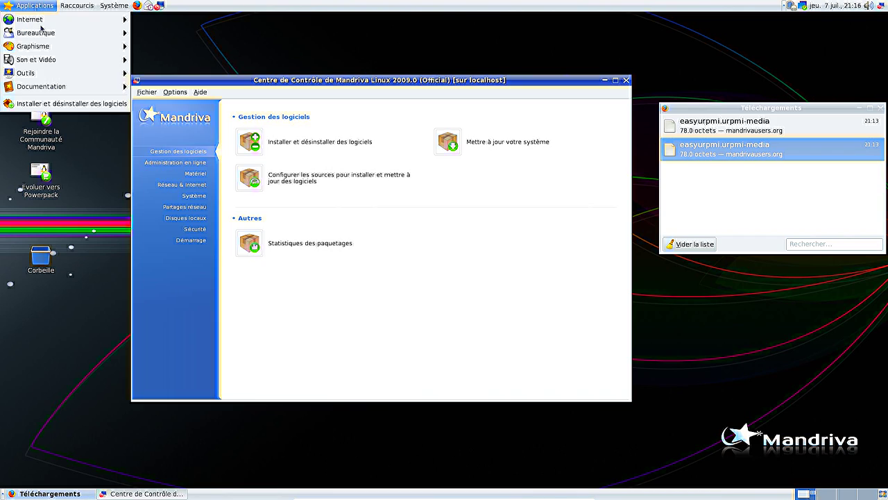
mouse_move(81, 20)
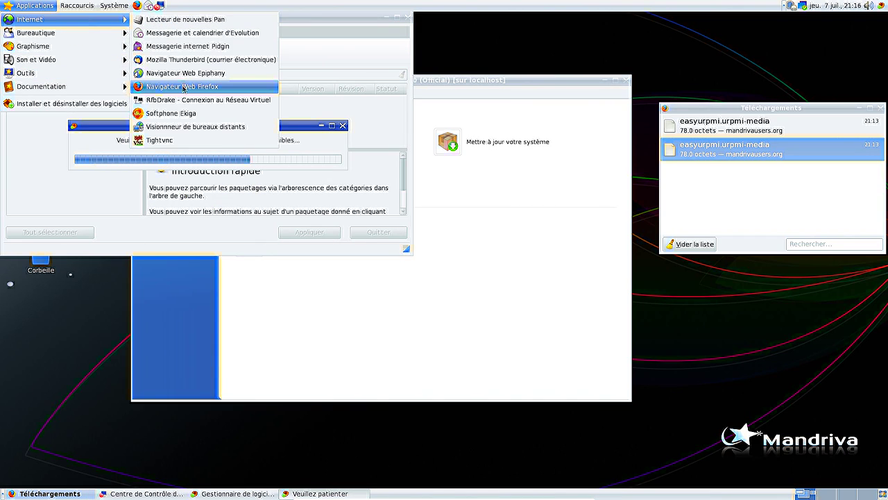
left_click(184, 61)
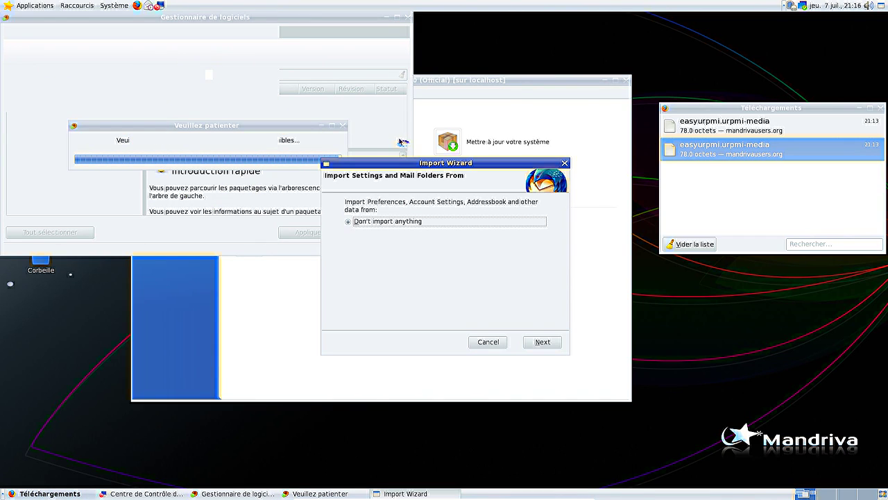
left_click(498, 345)
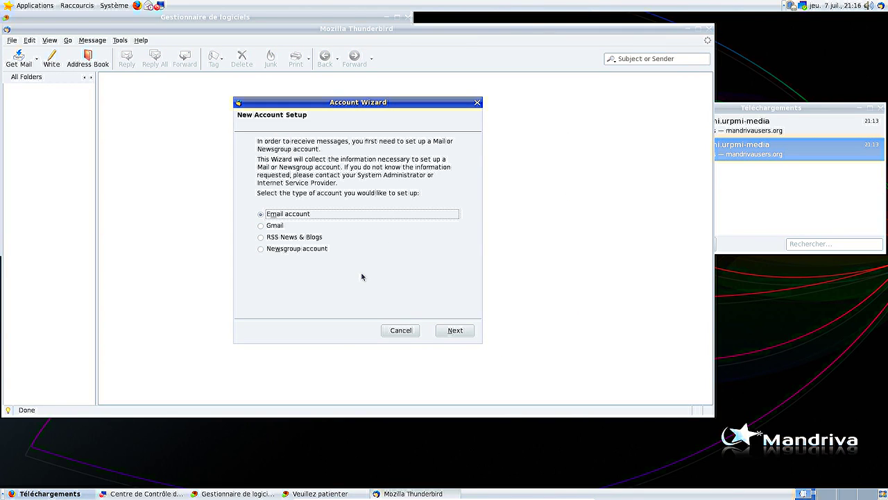
left_click(406, 330)
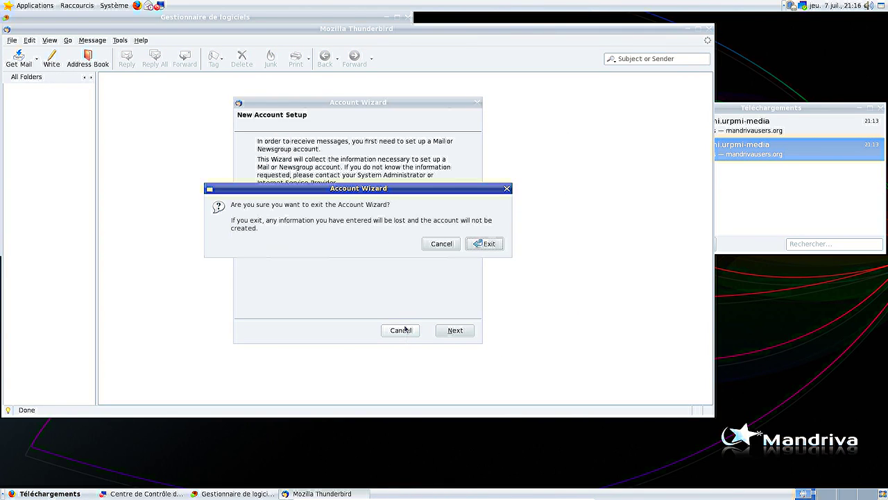
left_click(485, 244)
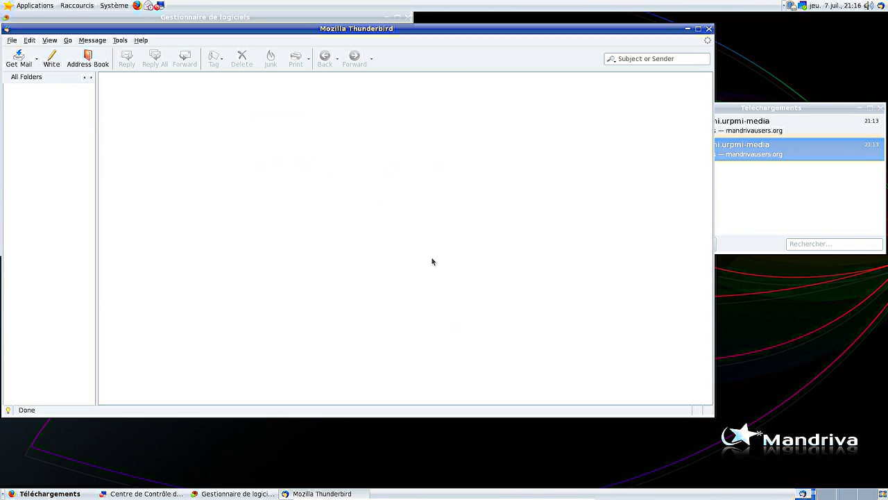
left_click(708, 29)
Close the control center and software manager, and reopen the Mandriva Control Center by authenticating with the root password
left_click_drag(247, 17, 433, 162)
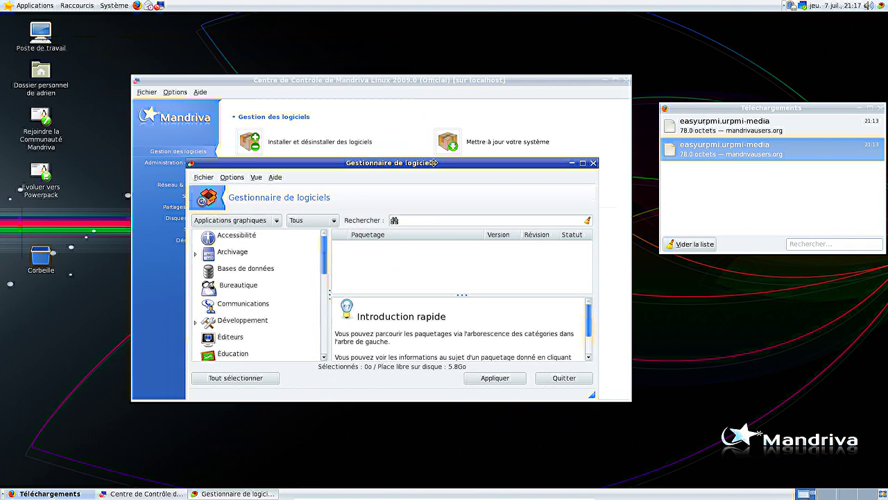
left_click(627, 82)
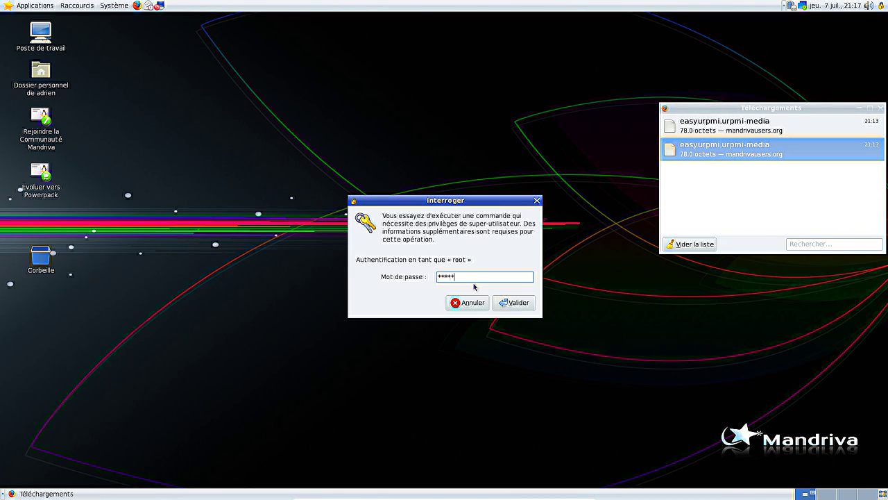
key("Return")
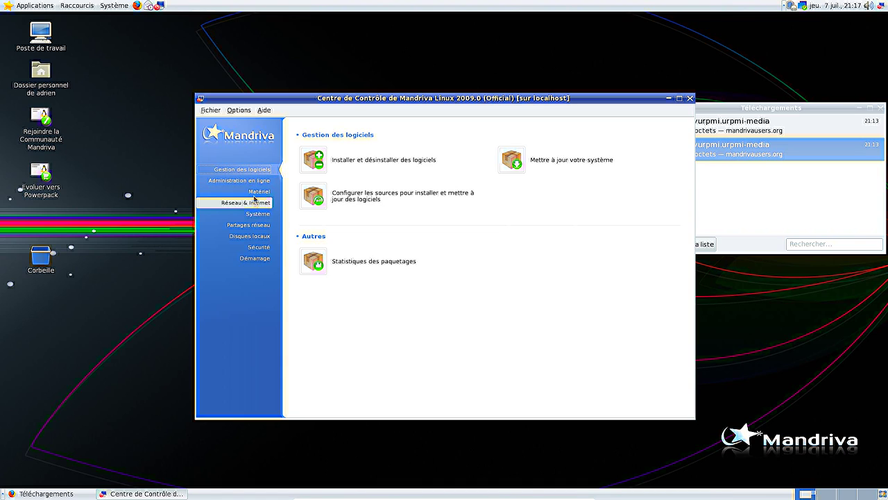
Examine the 3D desktop effects options in the hardware settings and leave them
left_click(256, 192)
left_click(396, 231)
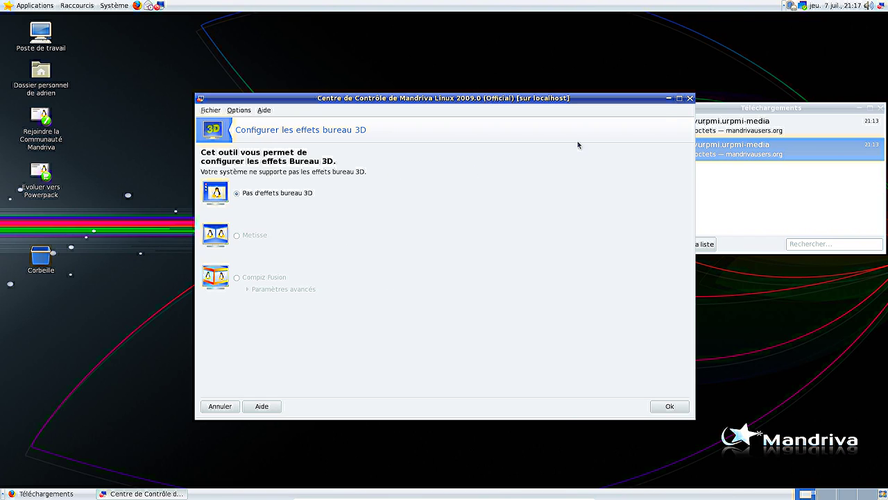
left_click(689, 99)
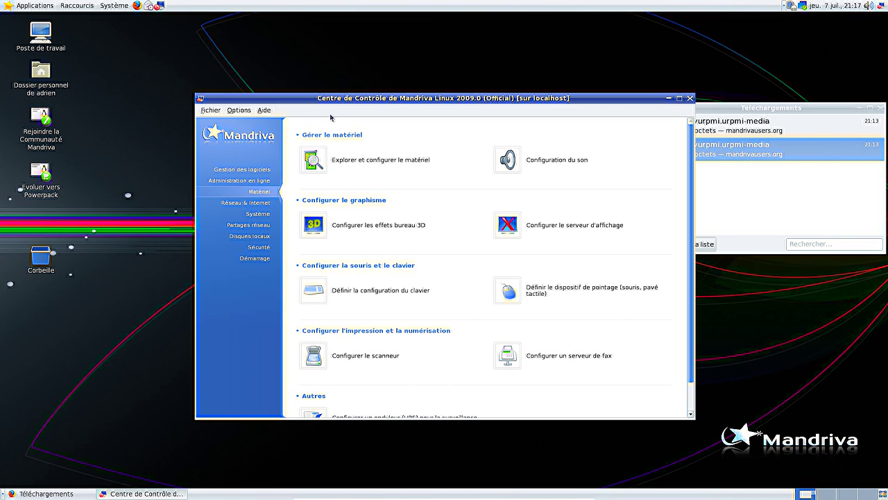
Open the software manager, show all packages instead of only graphical applications, and search for compiz
left_click(241, 169)
left_click(371, 159)
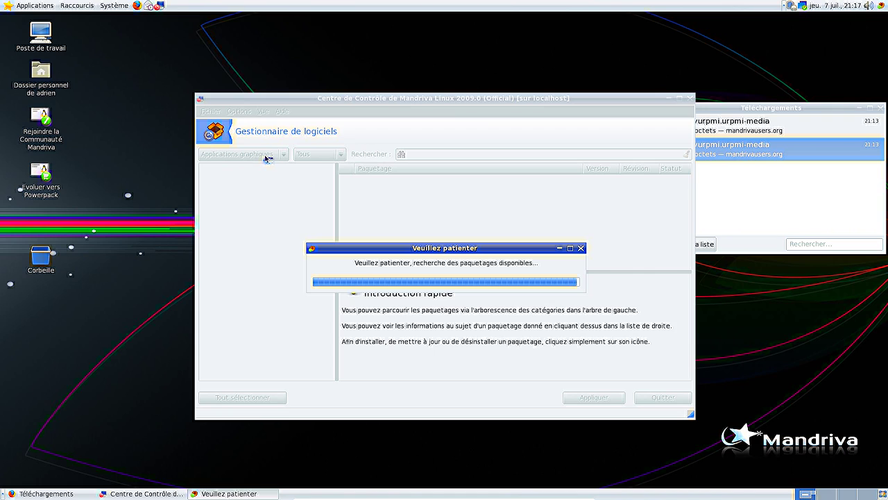
left_click(266, 154)
left_click(229, 130)
left_click(417, 154)
type("com")
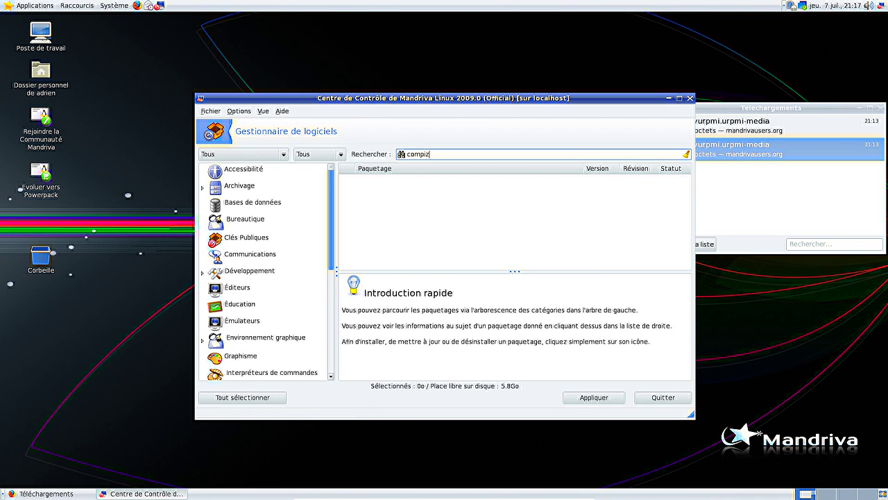
type("piz")
key("Return")
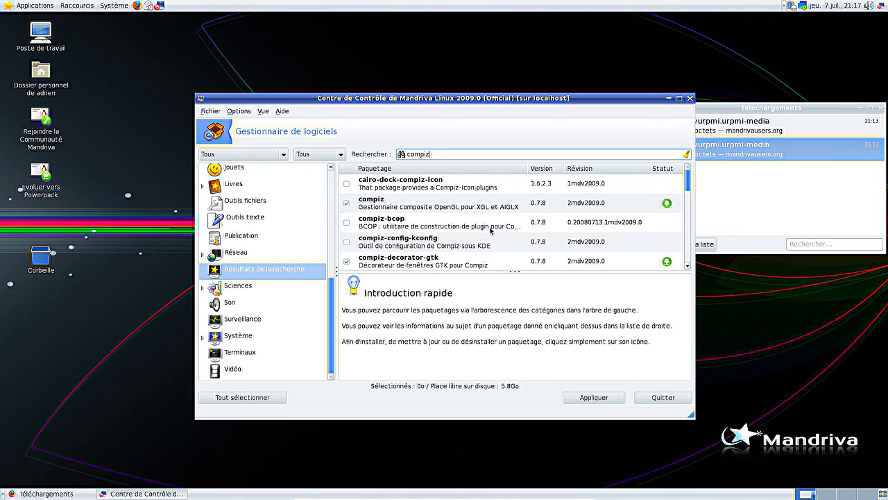
Mark compiz-config-kconfig for installation, choosing one-kde-config-2009.0-8.1mdv2009.0.noarch as the required package and accepting the additional dependencies
left_click(346, 242)
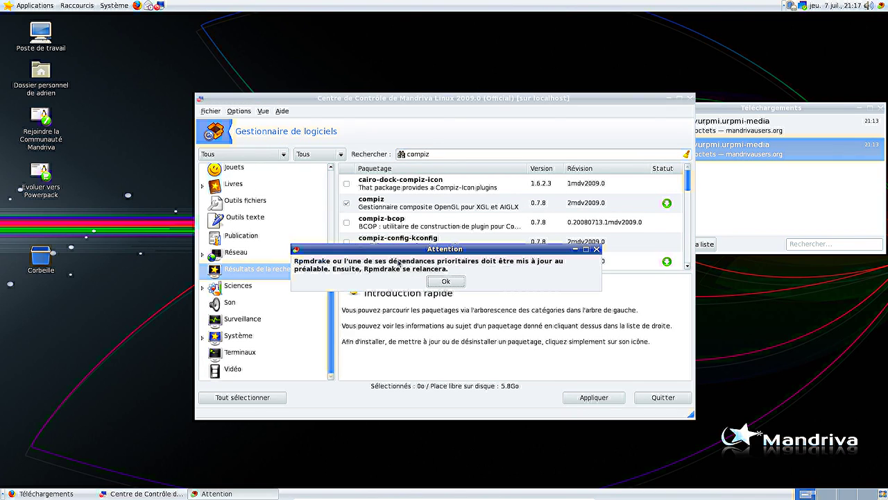
left_click(451, 285)
left_click(446, 308)
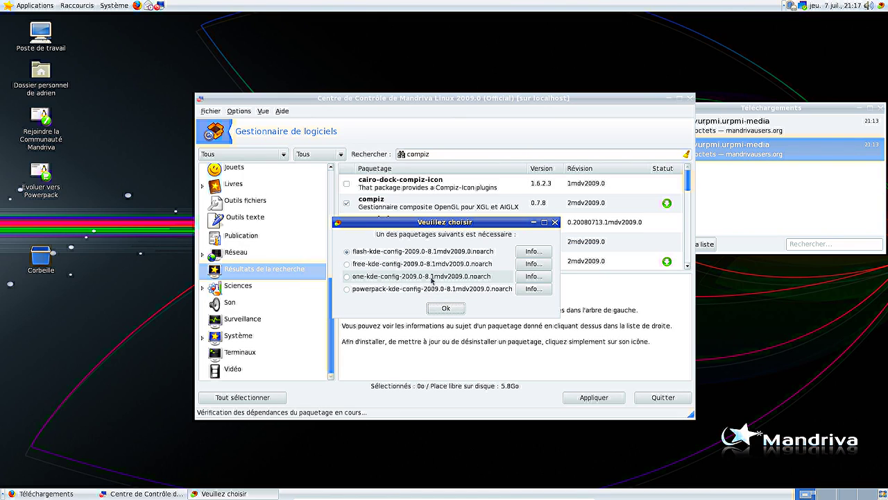
left_click(436, 277)
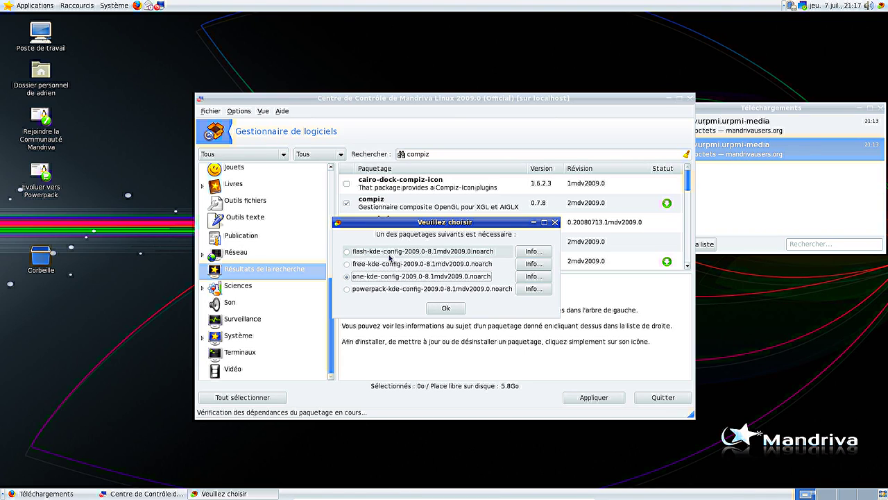
left_click(446, 308)
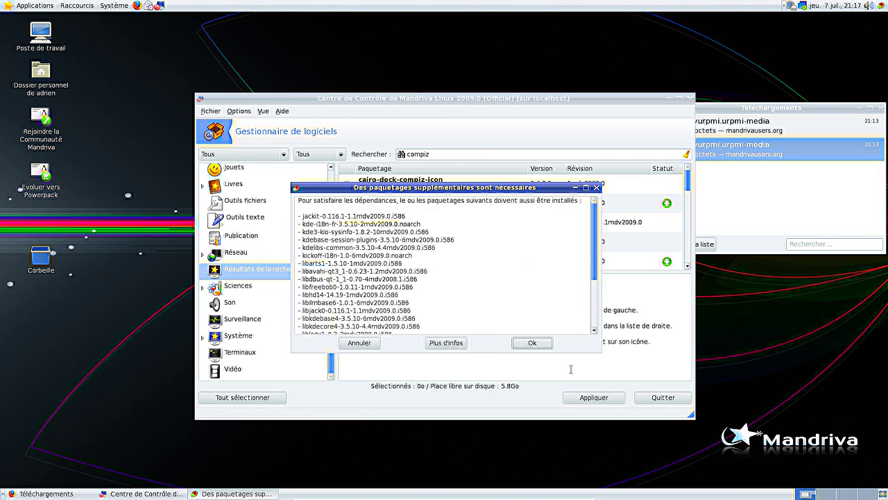
scroll(485, 282, "down", 5)
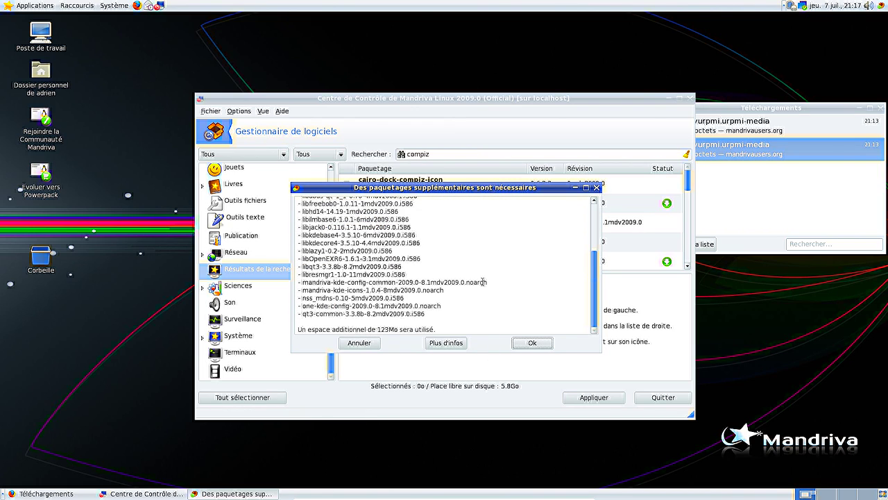
left_click(531, 343)
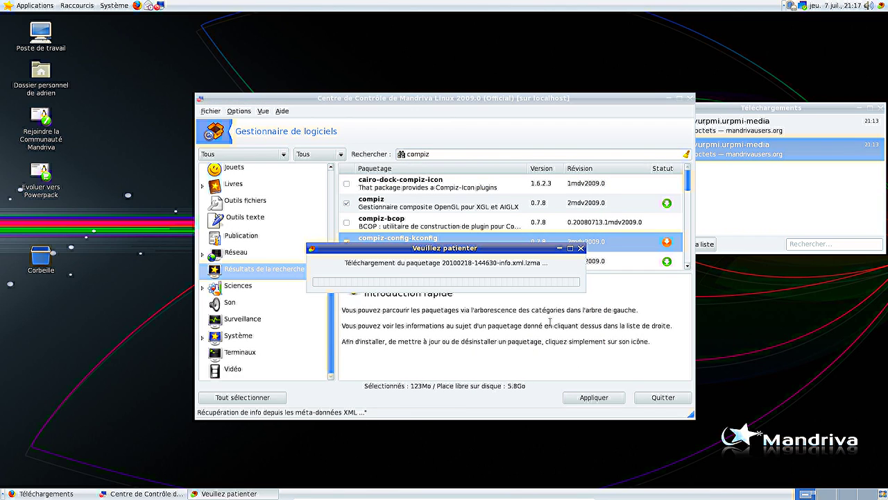
Start installing compiz-config-kconfig with its dependencies, and close the package download progress window
left_click(595, 396)
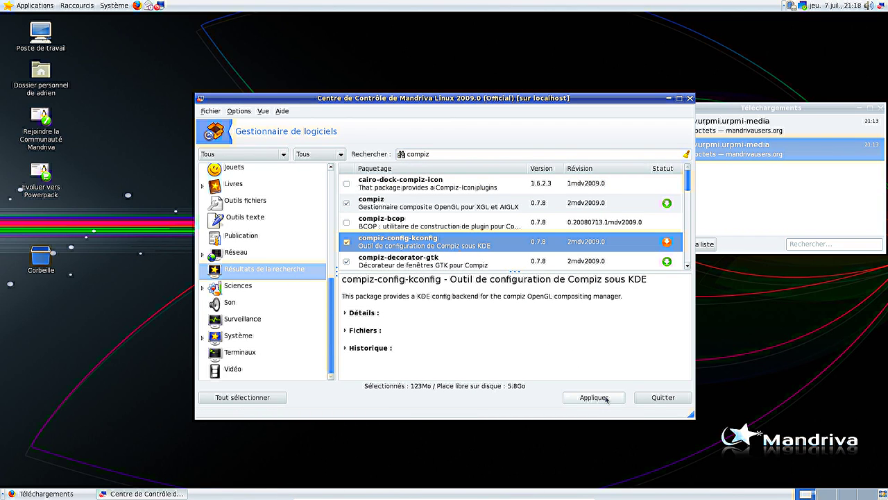
scroll(485, 303, "down", 5)
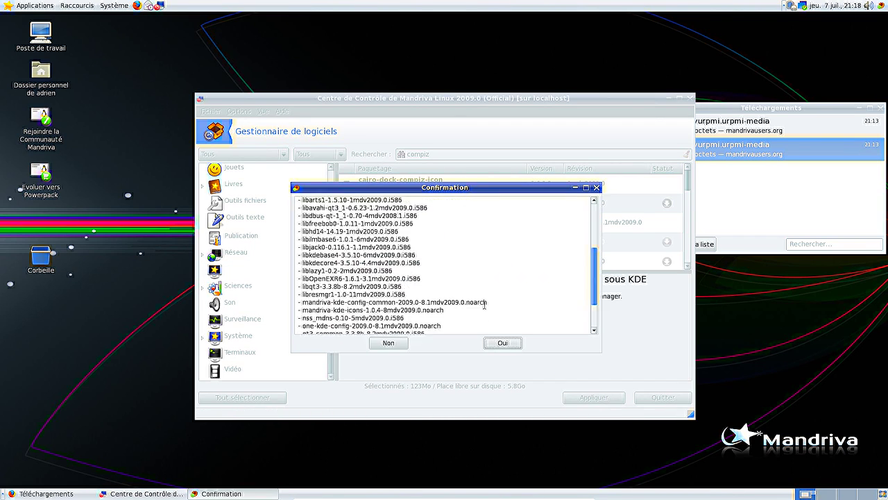
left_click(503, 343)
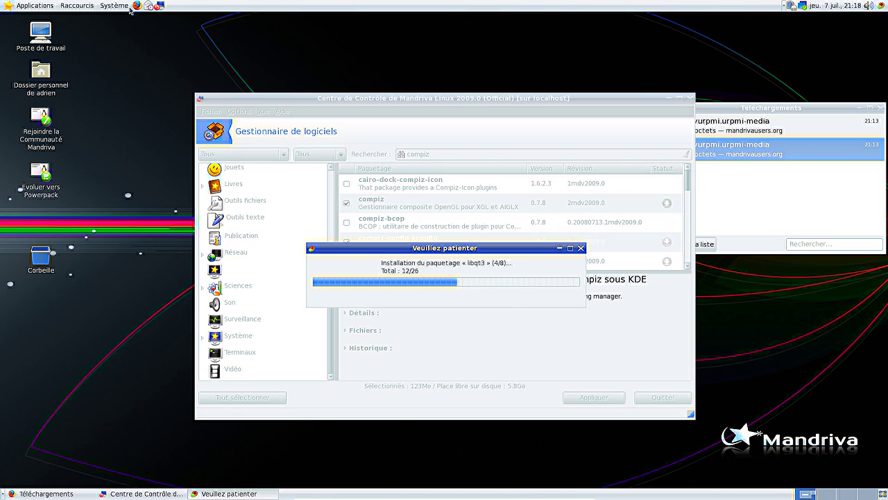
left_click_drag(360, 247, 433, 320)
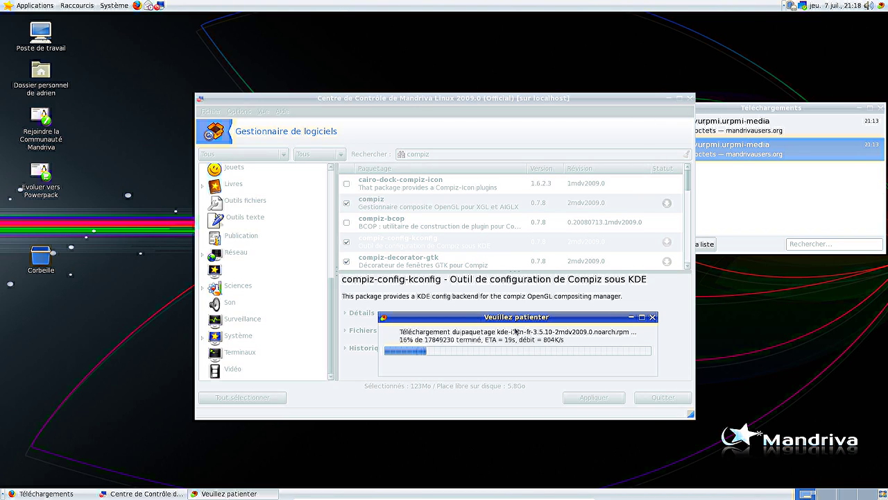
left_click(653, 317)
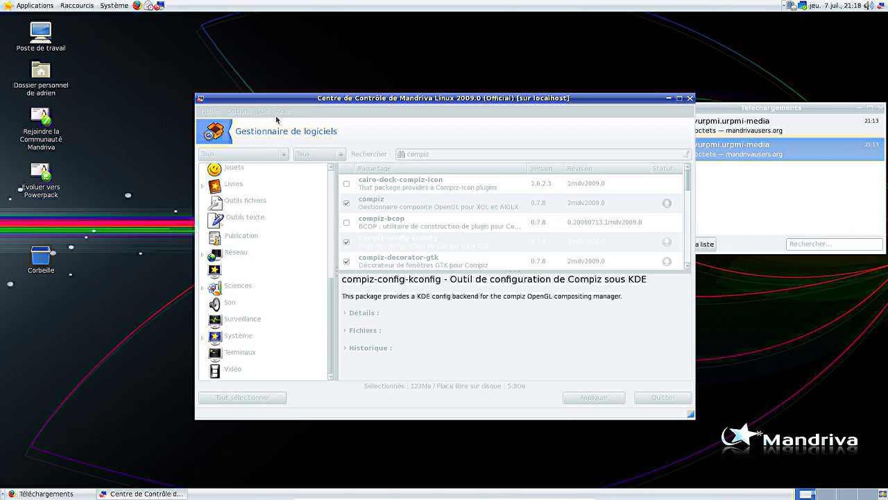
Close the software manager page and the browser's downloads window
left_click_drag(255, 101, 233, 69)
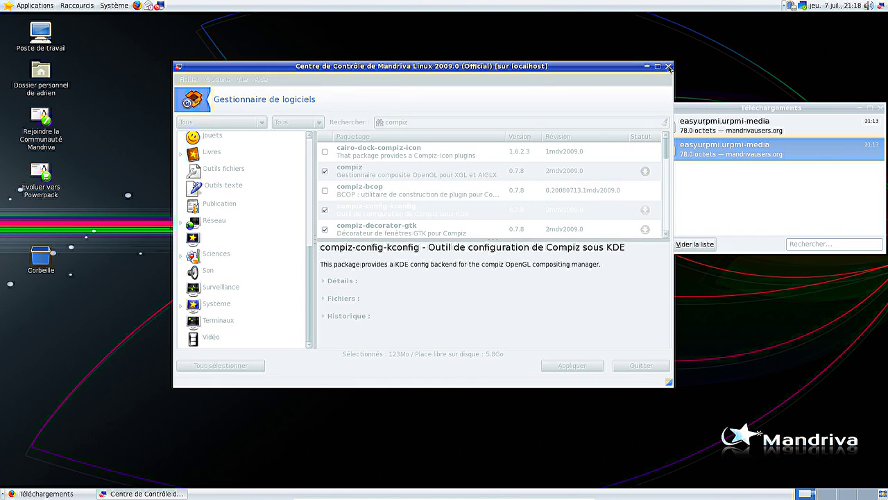
left_click(21, 6)
mouse_move(38, 59)
left_click(220, 40)
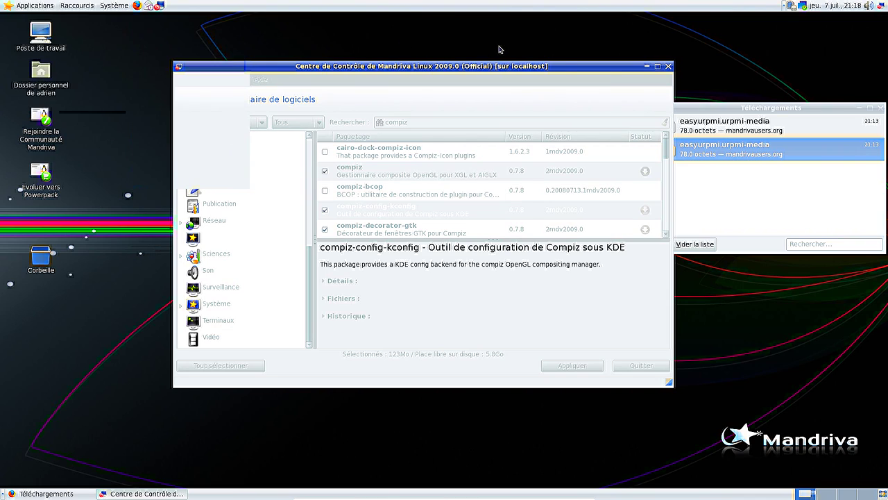
left_click(668, 67)
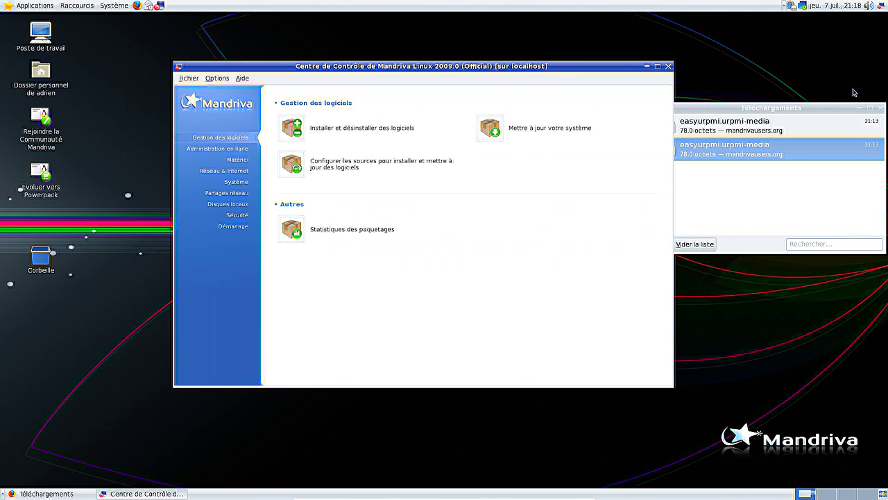
left_click(880, 109)
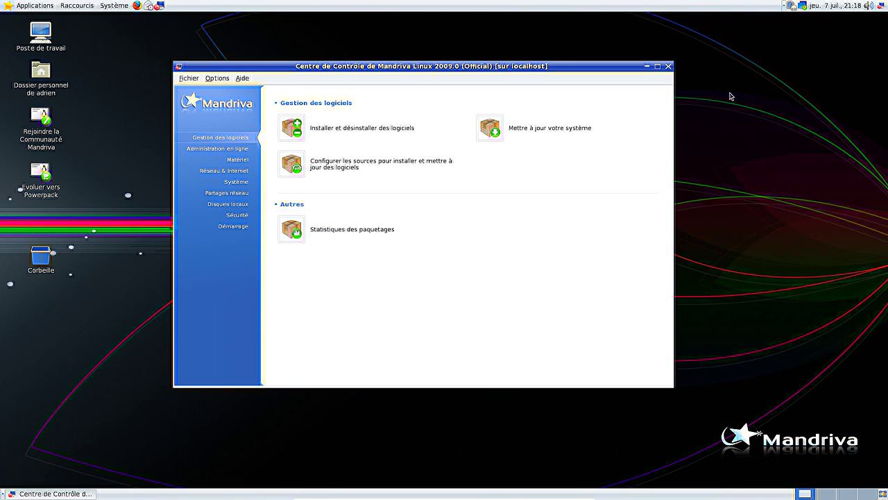
Examine the window border themes in the appearance preferences, and close the preferences and the Control Centre
left_click(115, 6)
mouse_move(139, 21)
left_click(236, 21)
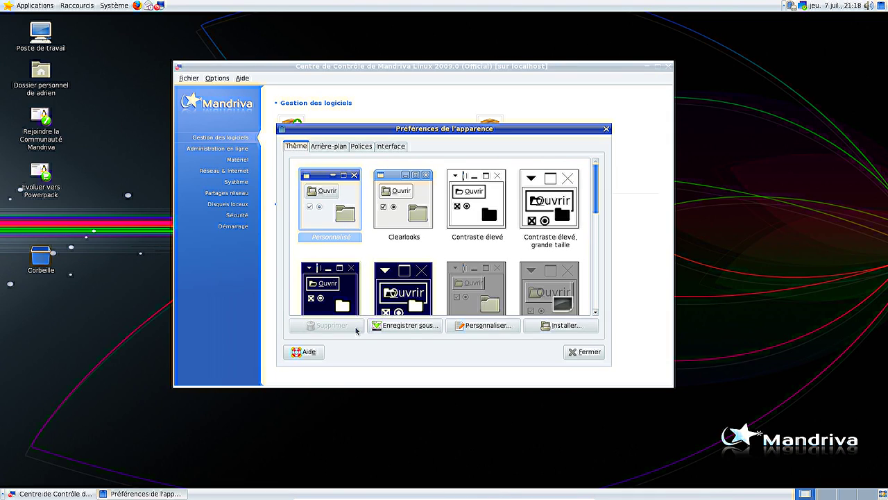
left_click(481, 326)
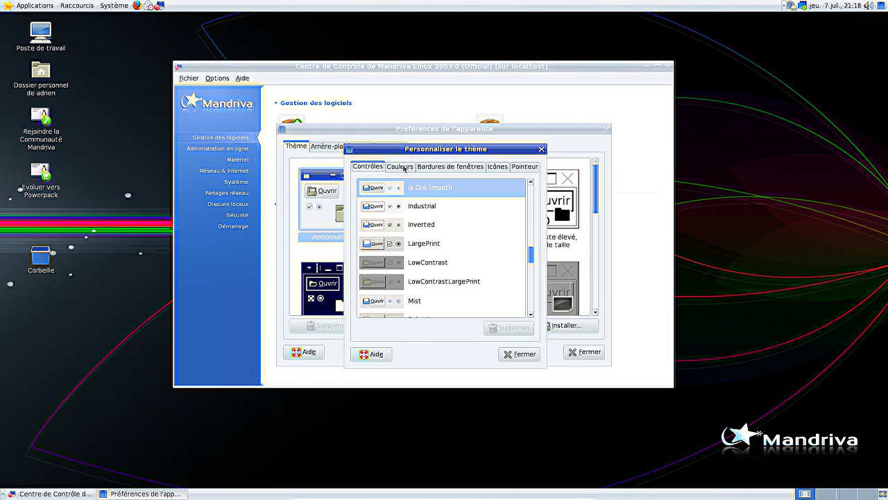
left_click(404, 168)
left_click(476, 167)
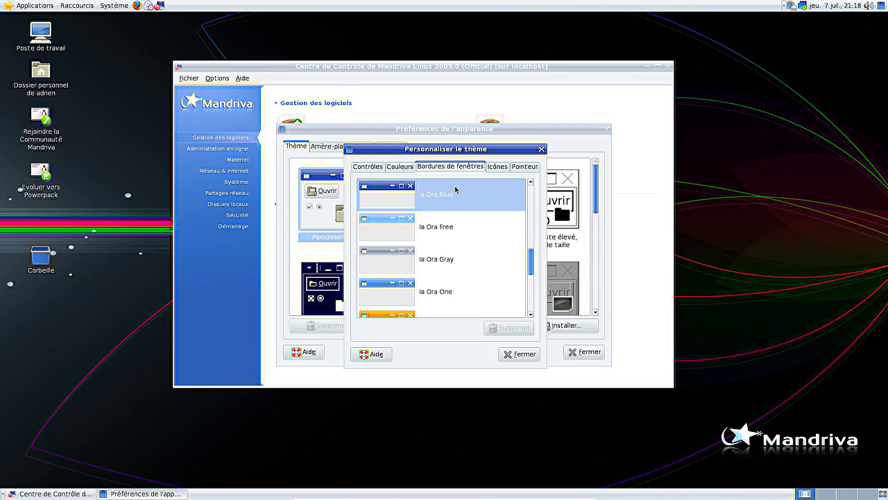
left_click(519, 354)
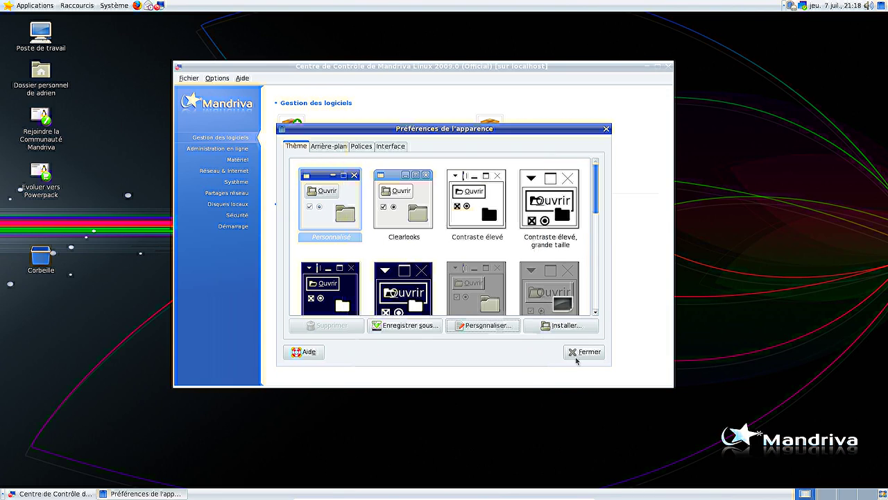
left_click(585, 352)
left_click(669, 65)
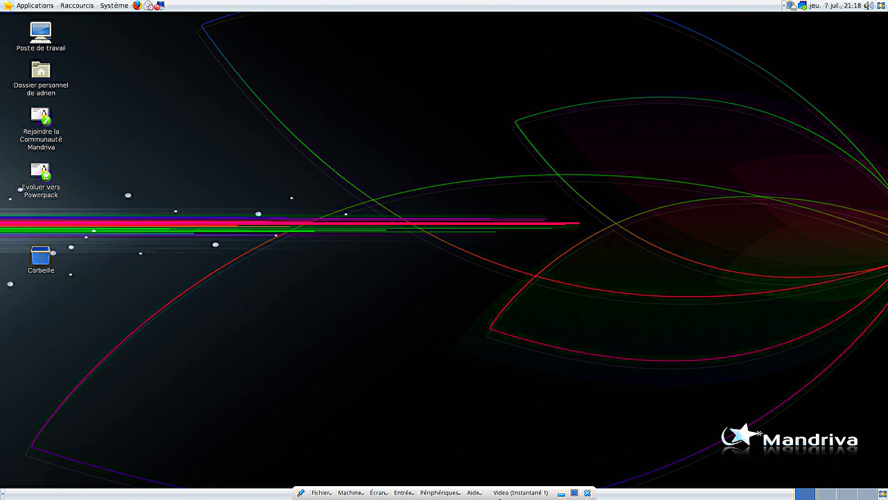
Load mandriva-linux-one-2010.0-GNOME-europe-americas-cdrom-i586.iso into the virtual optical drive and decline running the software on the disc
left_click(438, 492)
mouse_move(458, 416)
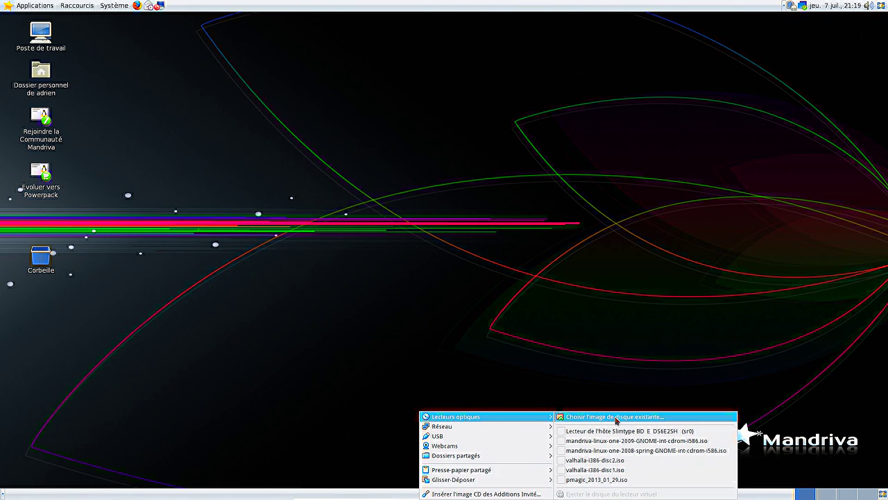
left_click(618, 417)
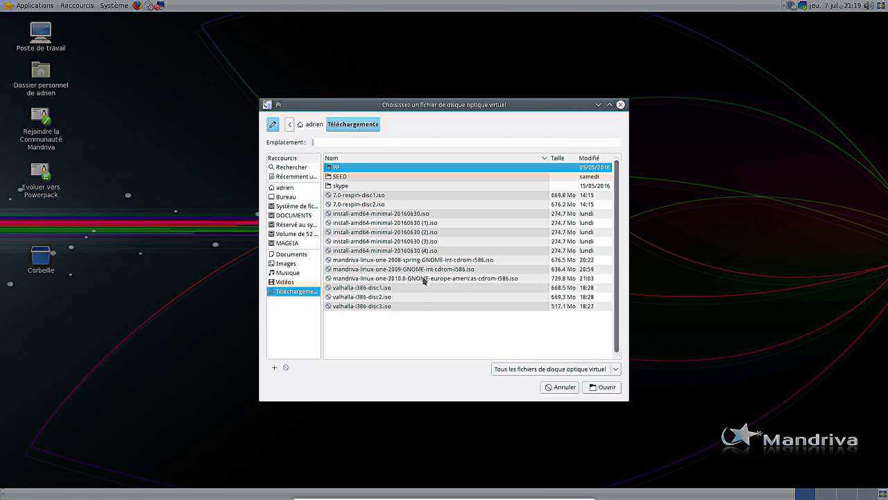
left_click(425, 280)
double_click(425, 281)
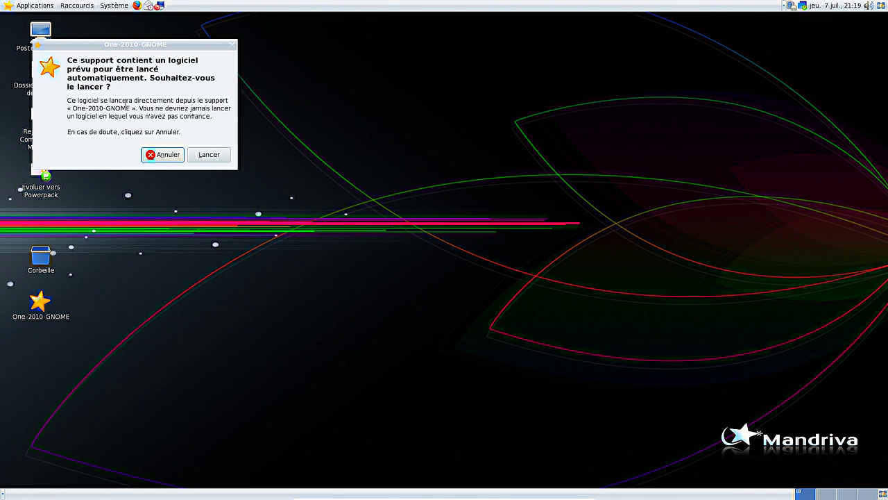
left_click(182, 157)
Restart the virtual machine
mouse_move(487, 495)
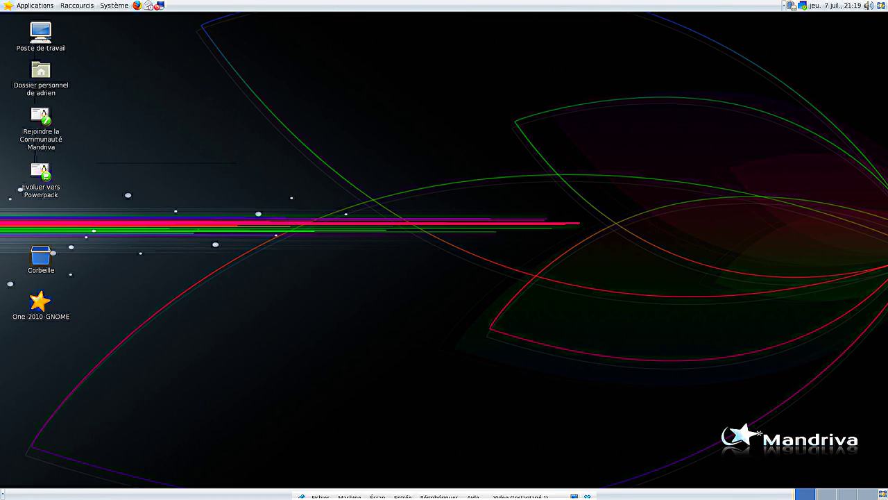
left_click(438, 493)
mouse_move(445, 472)
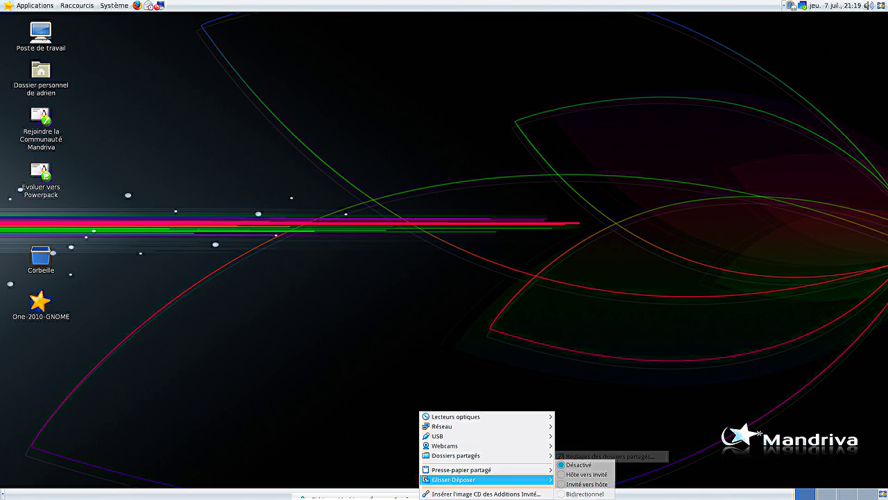
left_click(347, 492)
left_click(347, 492)
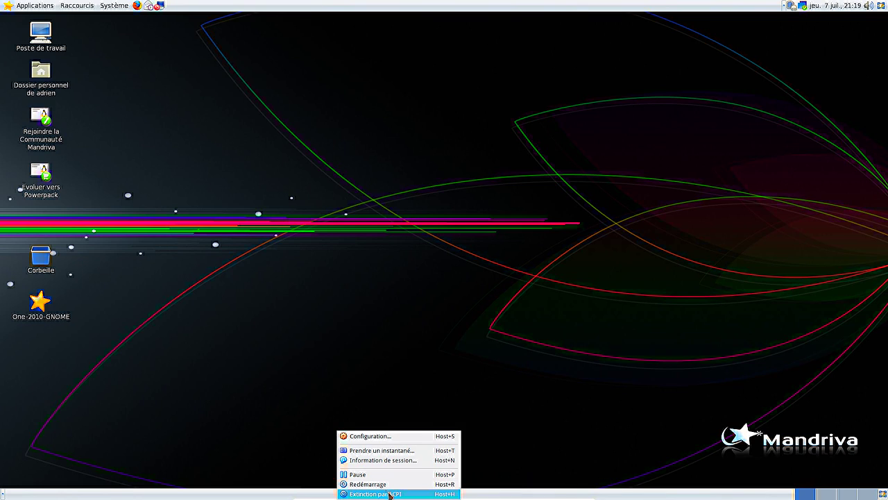
left_click(388, 484)
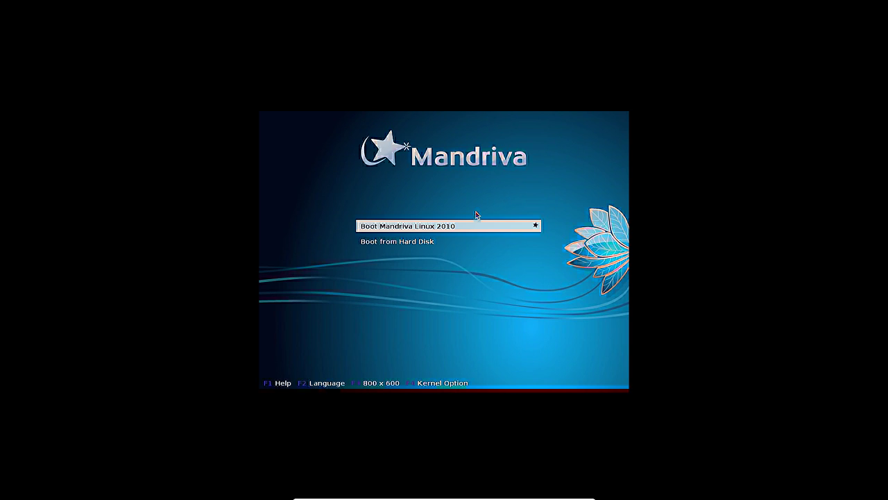
Set the boot screen language to Français
key("Down")
key("F2")
key("Down")
key("Down")
key("Down")
key("Down")
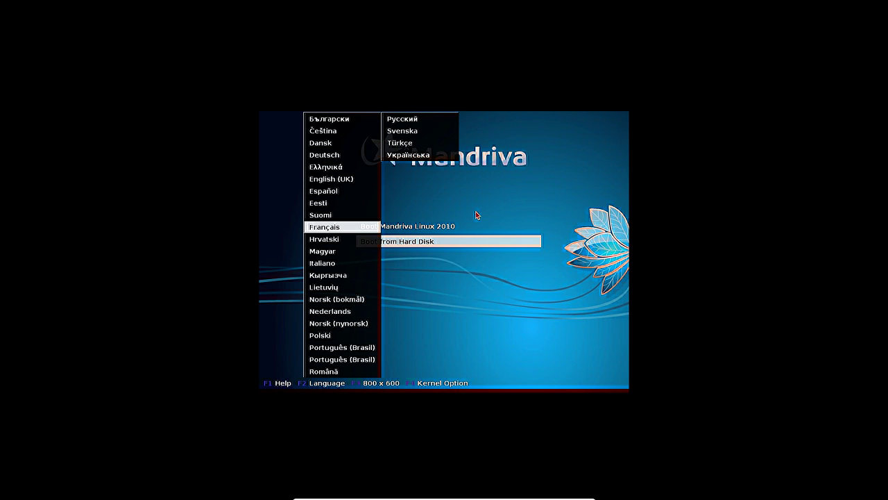
key("Return")
key("Up")
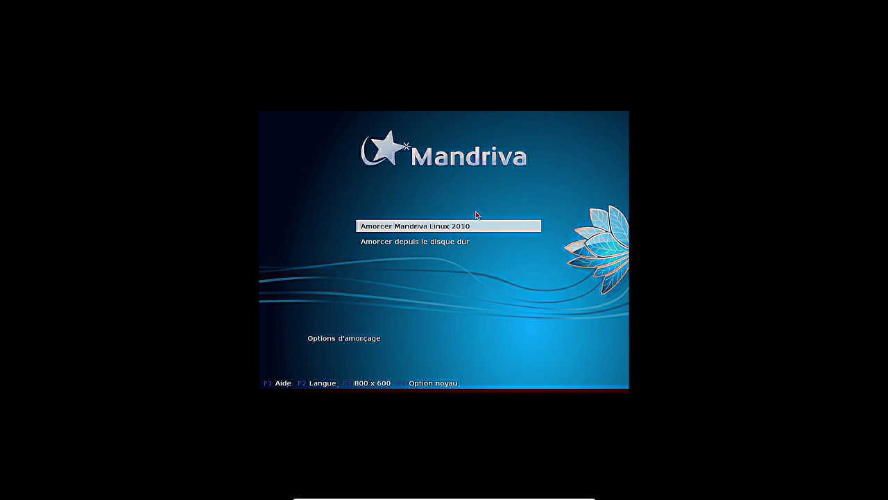
Set the boot resolution to 1024 x 768 and boot Mandriva Linux 2010
key("Down")
key("F3")
key("Down")
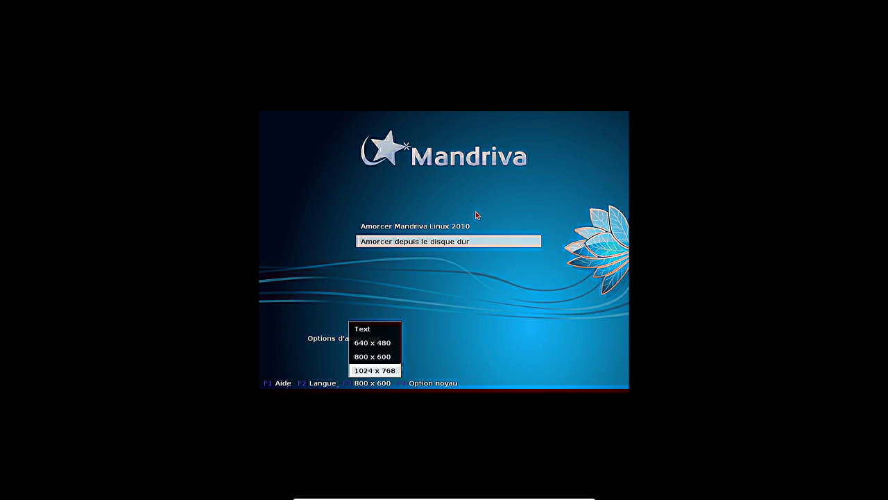
key("Return")
key("Up")
key("Return")
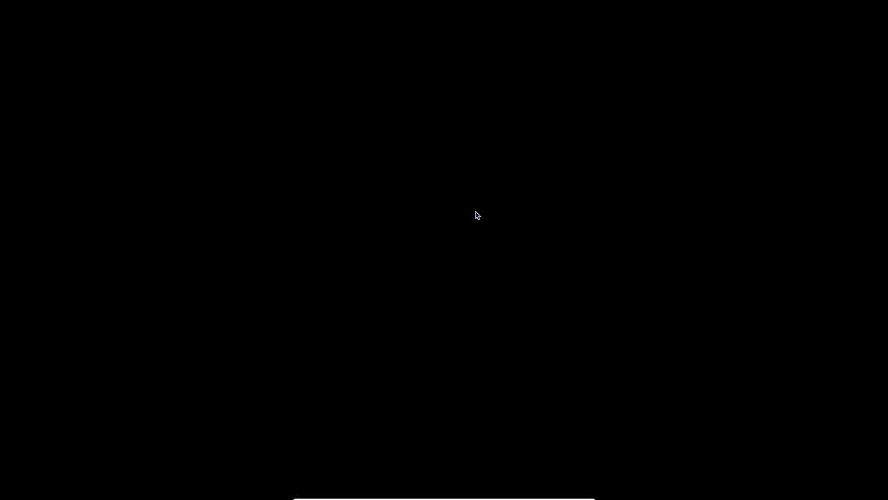
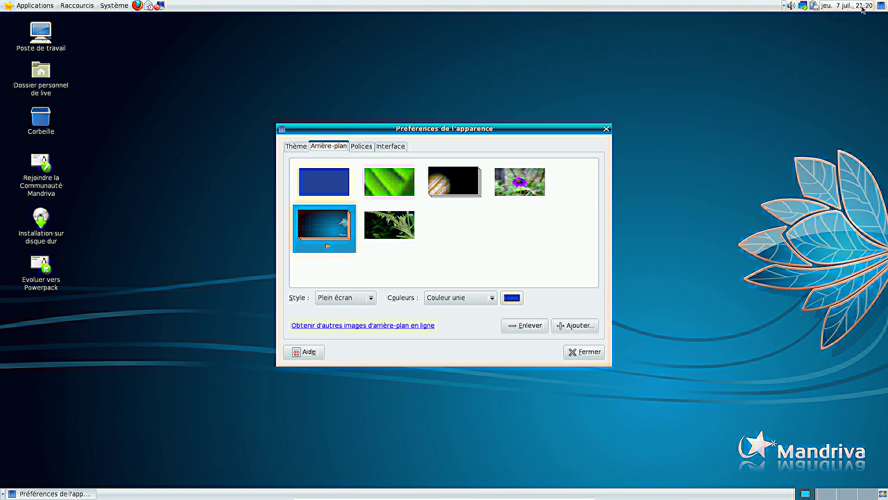
View the clock's calendar and options, and close the appearance preferences
left_click(841, 7)
right_click(842, 8)
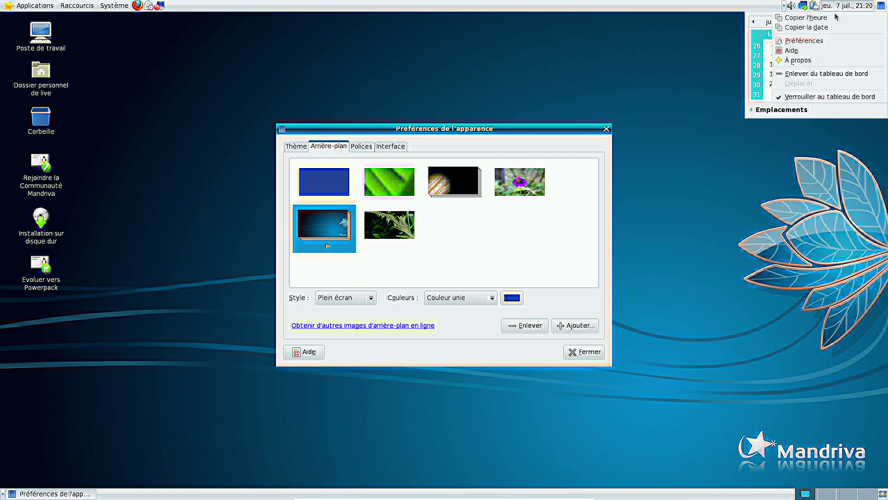
left_click(621, 55)
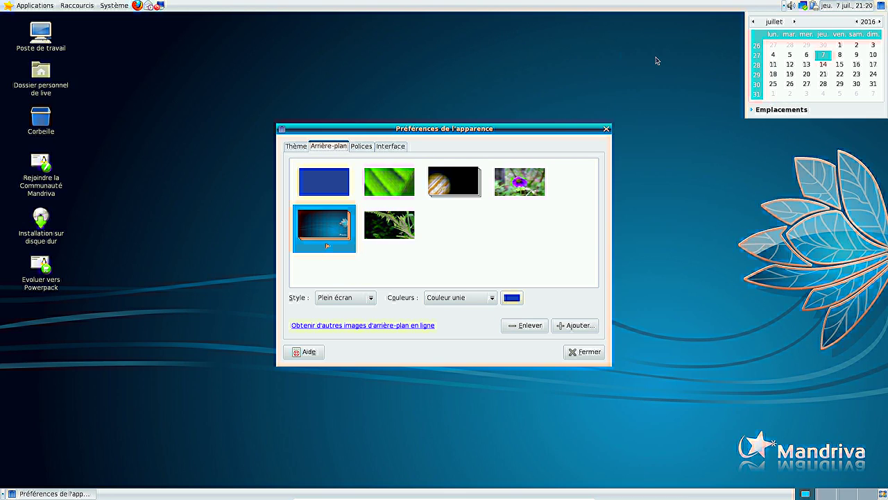
key("Escape")
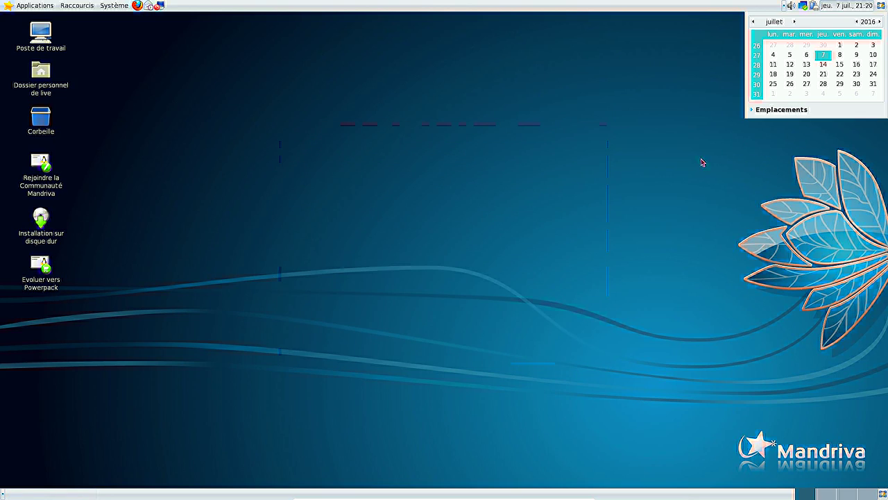
left_click(836, 9)
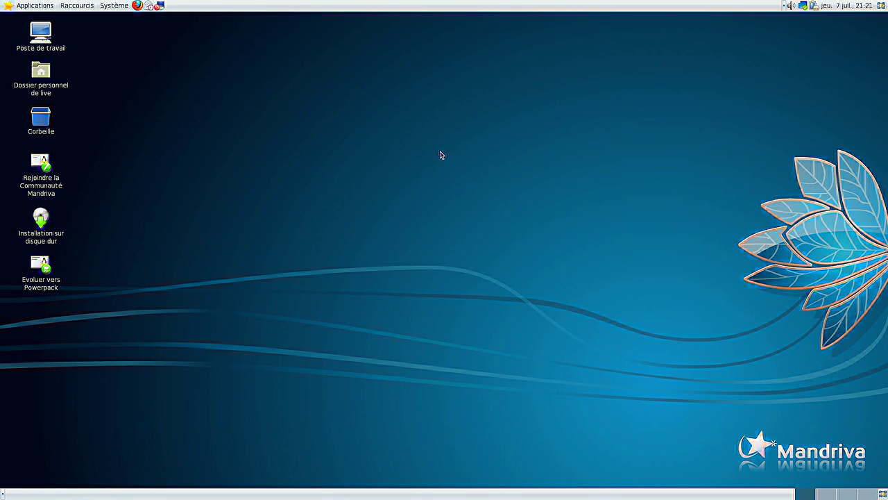
Open a terminal and switch to the root user with su
left_click(46, 8)
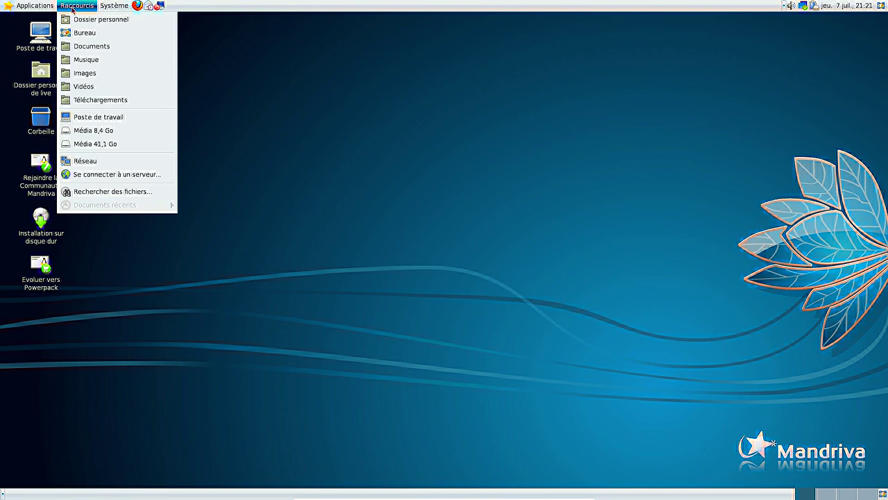
mouse_move(115, 5)
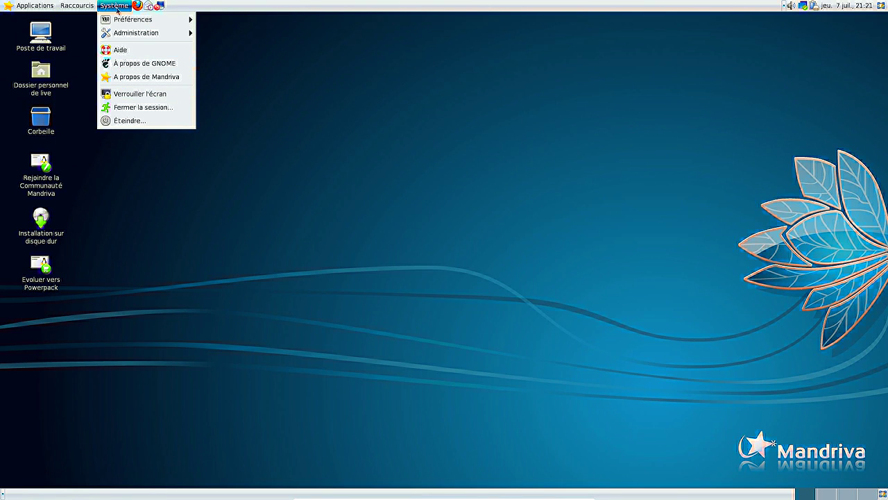
mouse_move(83, 7)
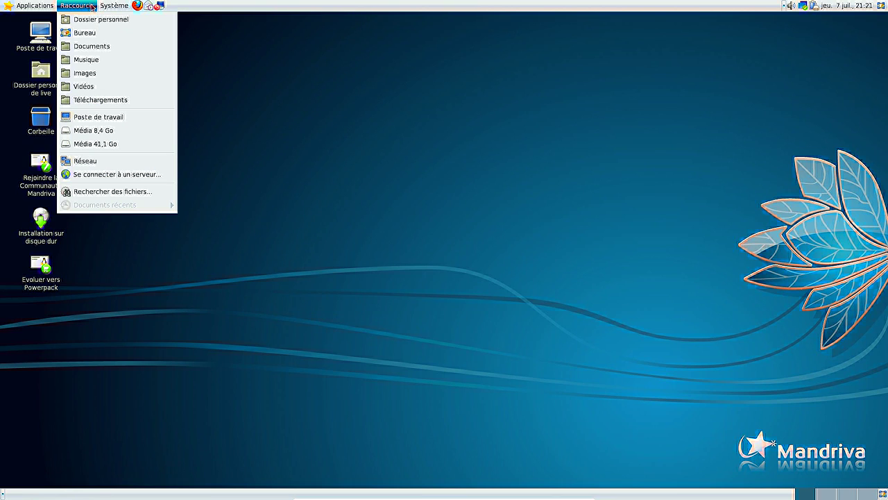
mouse_move(35, 5)
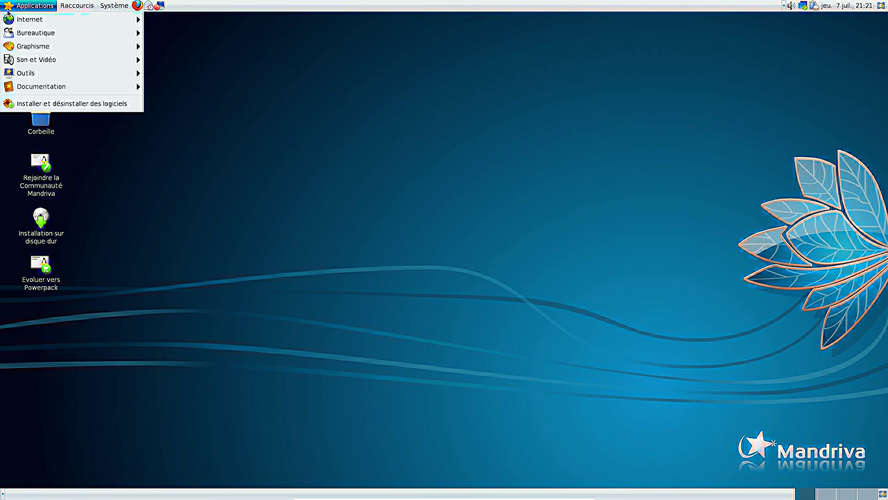
mouse_move(69, 73)
left_click(195, 224)
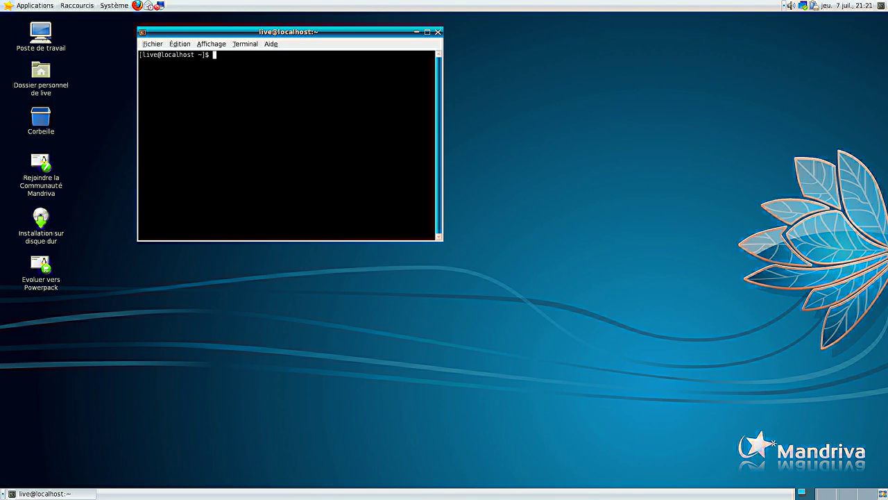
triple_click(295, 140)
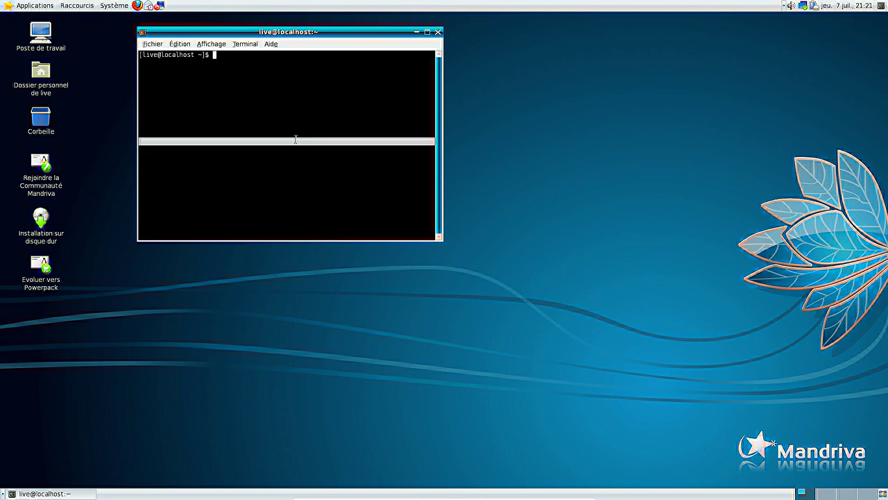
type("su")
key("Return")
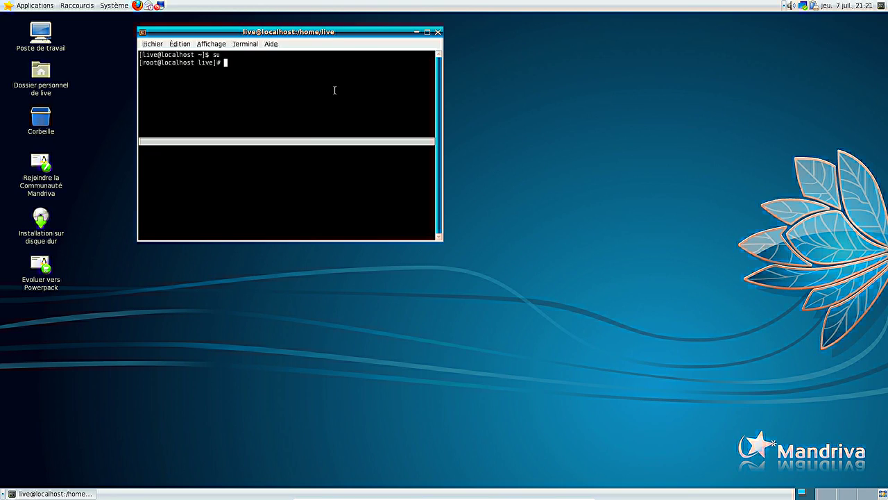
Try to set the system time to 07:00 with the command date -%T -s "07:00"
triple_click(294, 111)
type("date ")
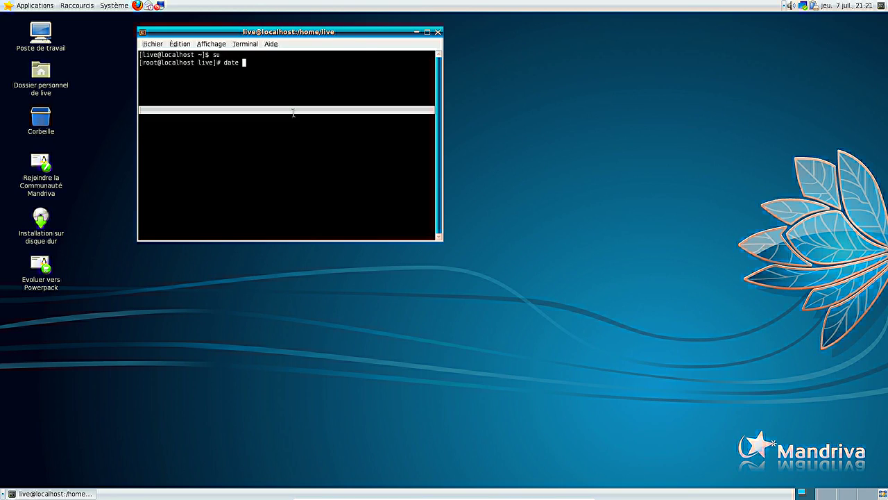
type("-T")
key("Left")
type("%")
key("Right")
type("-s \"07:00\"")
key("Return")
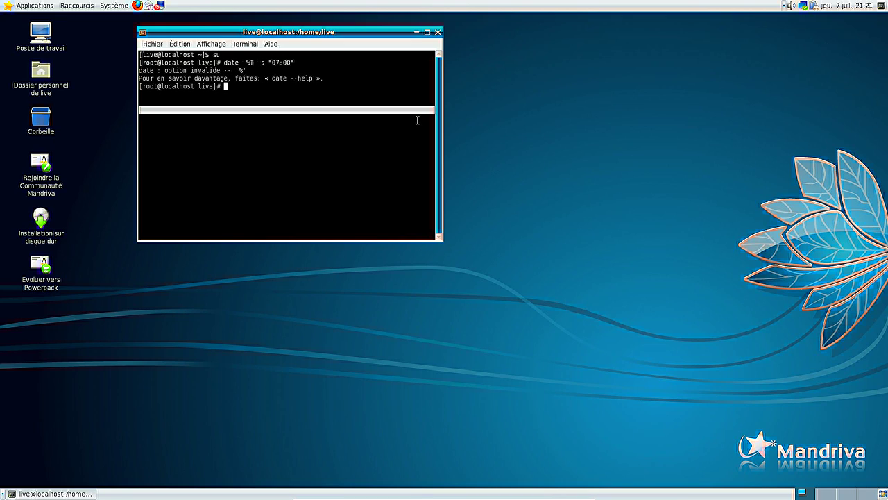
Correct the format option and set the system time with date +%T -s "07:00"
key("Up")
key("Left")
key("Left")
key("Left")
key("Left")
key("Left")
key("Left")
key("Left")
key("Left")
key("Left")
key("Left")
key("Left")
key("Left")
key("BackSpace")
type("+")
key("Return")
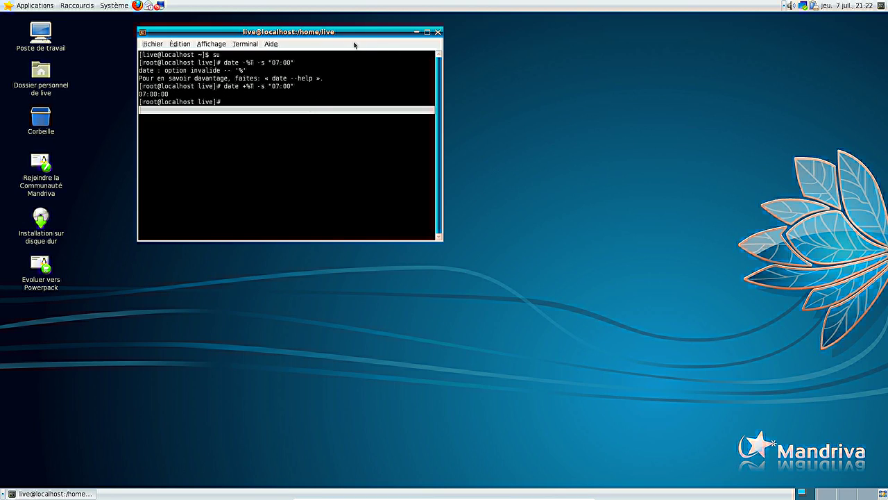
Set the system time to noon by running date +%T -s "12:00" in the terminal
left_click_drag(321, 35, 487, 89)
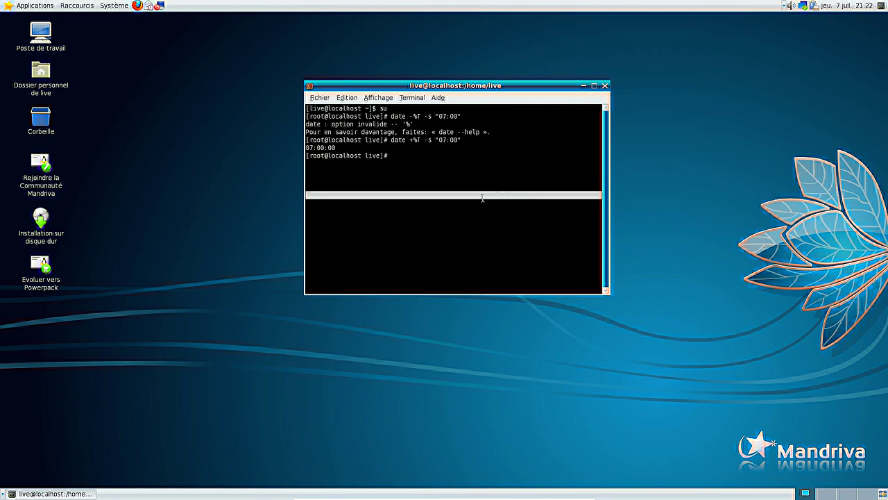
key("Up")
key("Left")
key("Left")
key("Left")
key("BackSpace")
key("BackSpace")
key("BackSpace")
type("12:")
key("Return")
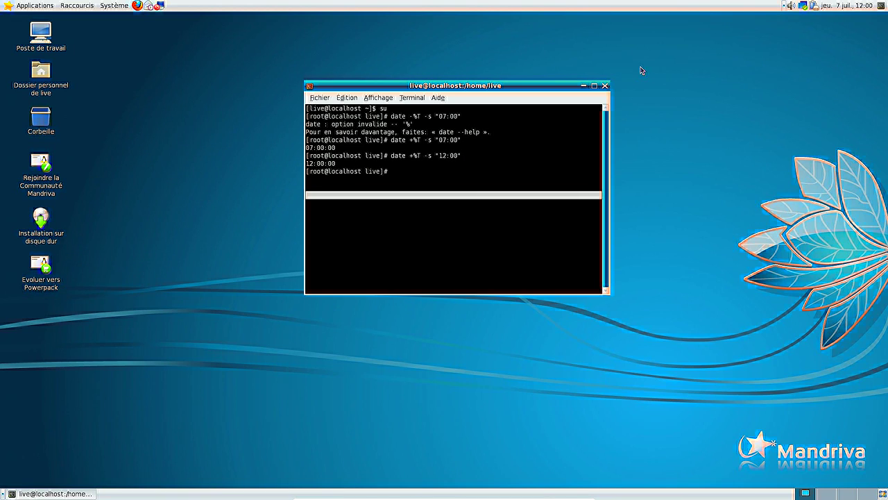
Move the terminal window aside and set the system time to 18:00 with date +%T -s "18:00"
left_click_drag(375, 86, 525, 43)
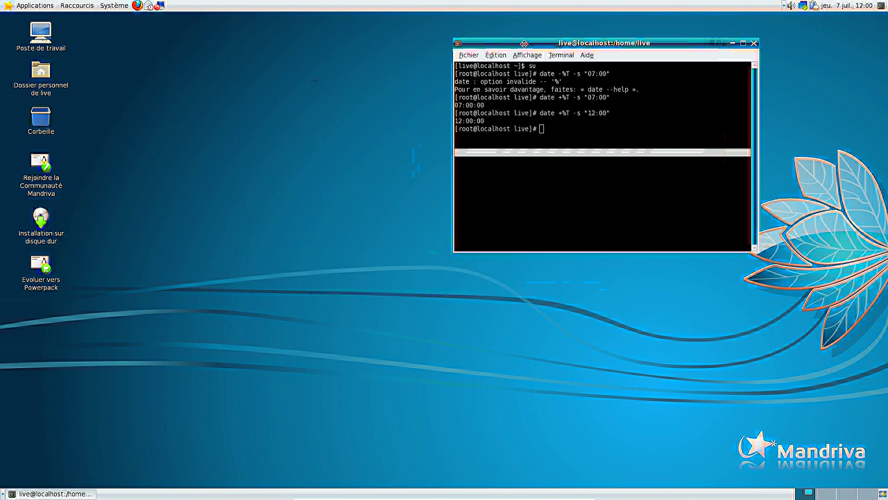
key("Up")
key("Left")
key("Left")
key("Left")
key("Left")
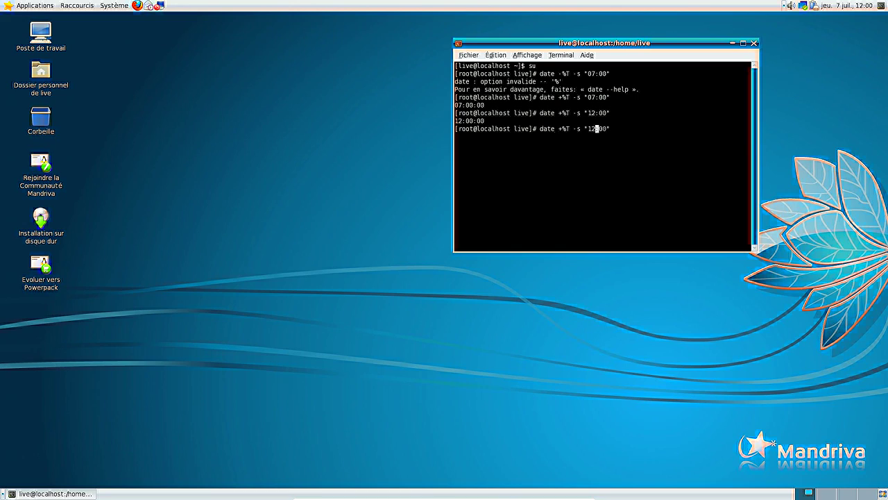
key("BackSpace")
type("8")
key("Return")
Reuse the previous command to set the system time to 19:00 with date +%T -s "19:00"
key("Up")
key("Left")
key("Left")
key("Left")
key("Left")
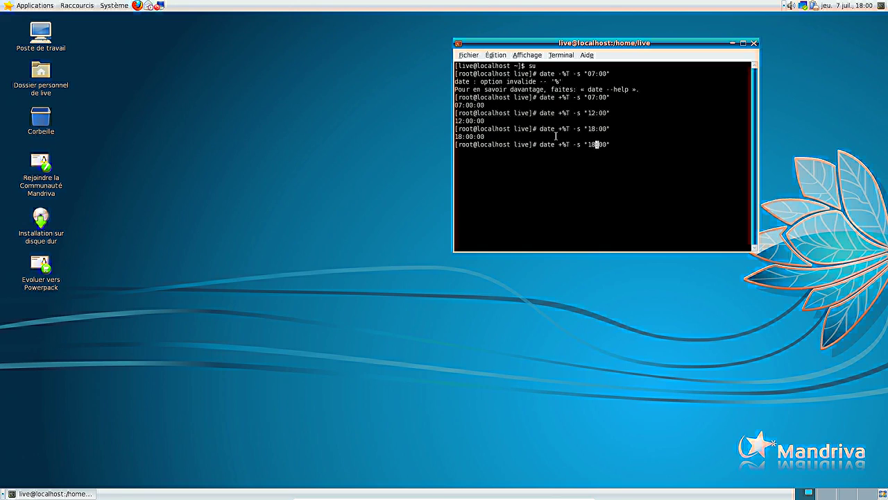
key("BackSpace")
type("9")
key("Return")
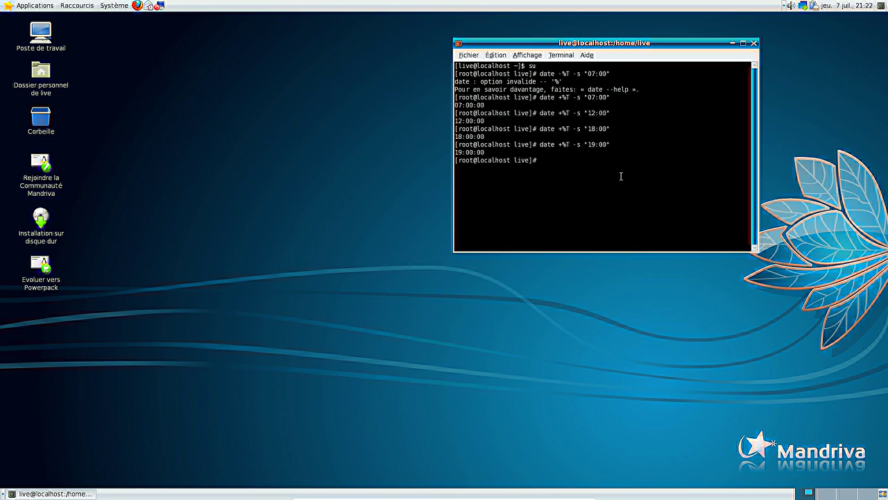
Set the system time to 01:00 with date +%T -s "01:00", and run the command a second time
triple_click(621, 176)
key("Up")
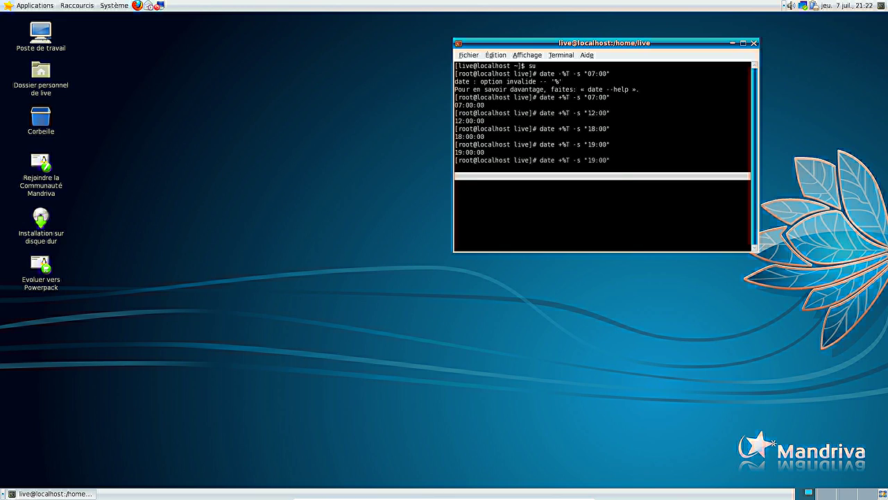
key("Left")
key("Left")
key("Left")
key("Left")
key("BackSpace")
key("BackSpace")
type("01")
key("Return")
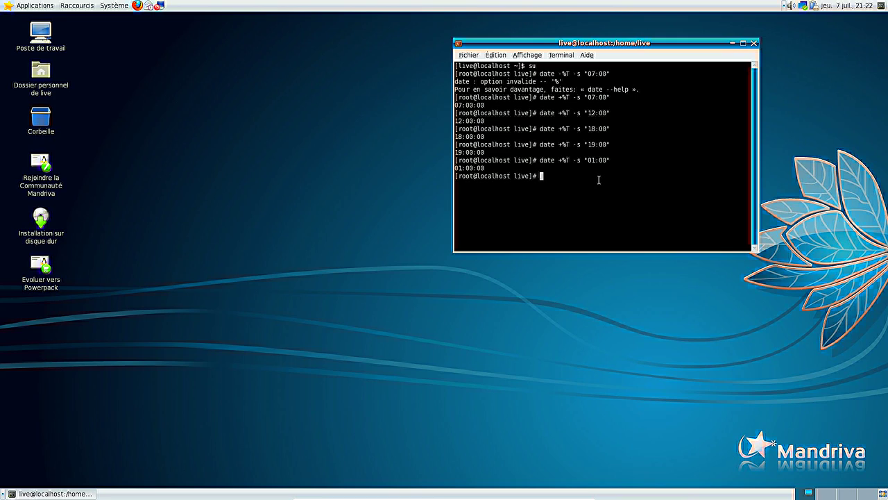
key("Up")
key("Return")
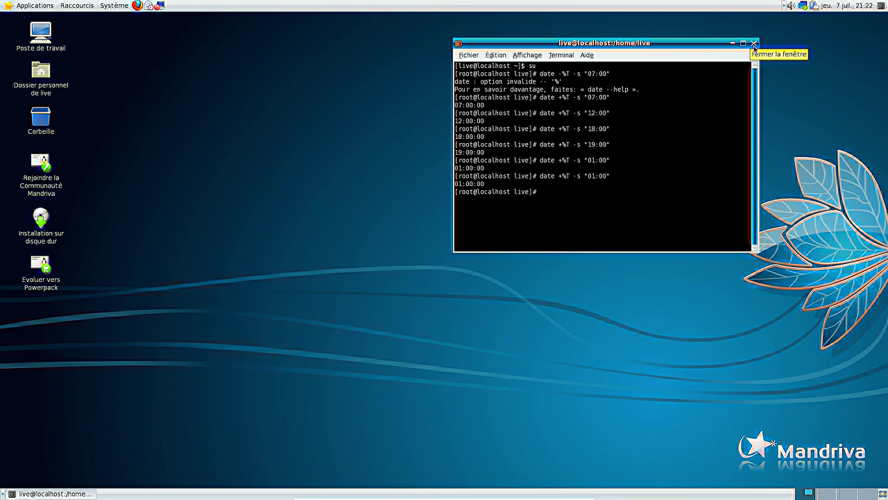
Recall date +%T -s "12:00" from the command history and run it three times
key("Up")
key("Up")
key("Up")
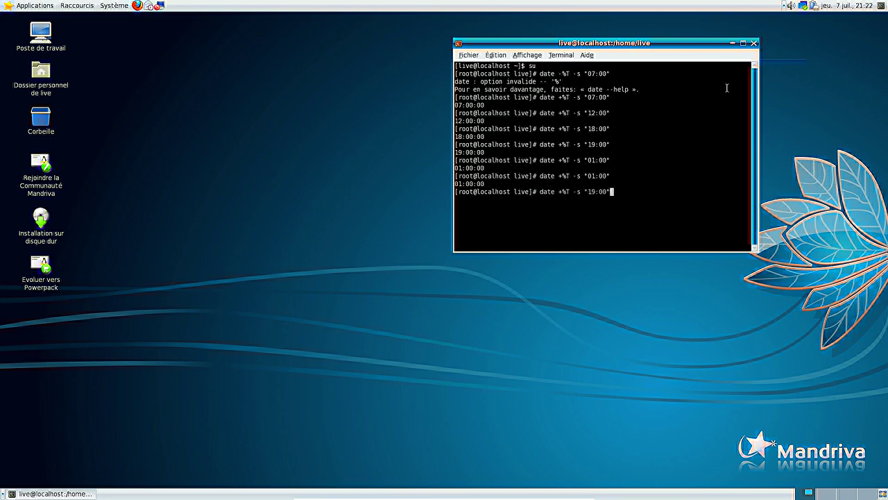
key("Up")
key("Up")
key("Return")
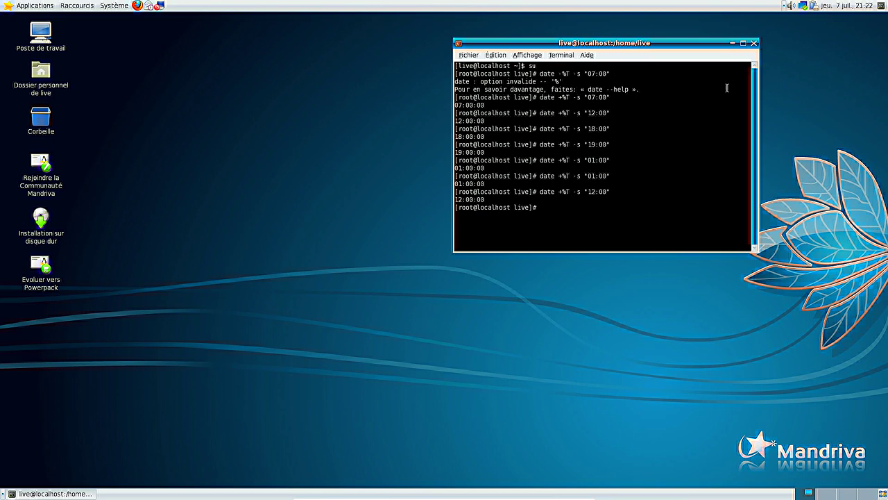
key("Up")
key("Return")
key("Up")
key("Return")
Close the root terminal and confirm interrupting its active process
key("Up")
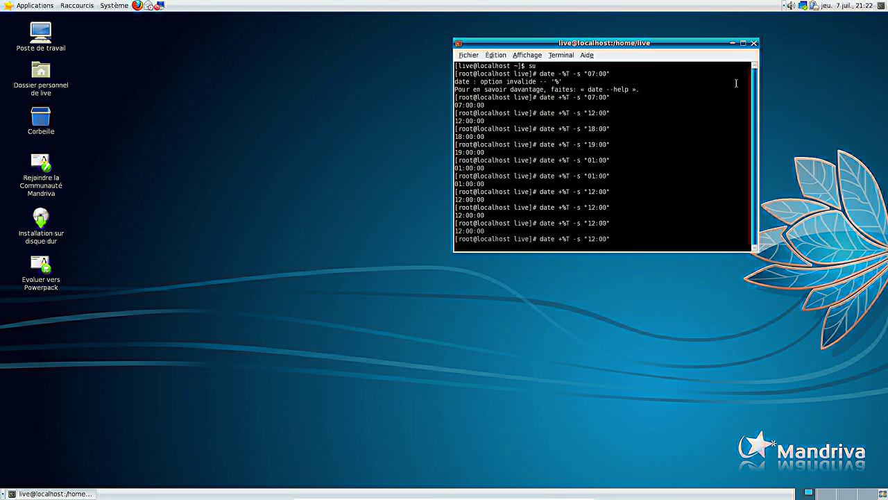
left_click(753, 43)
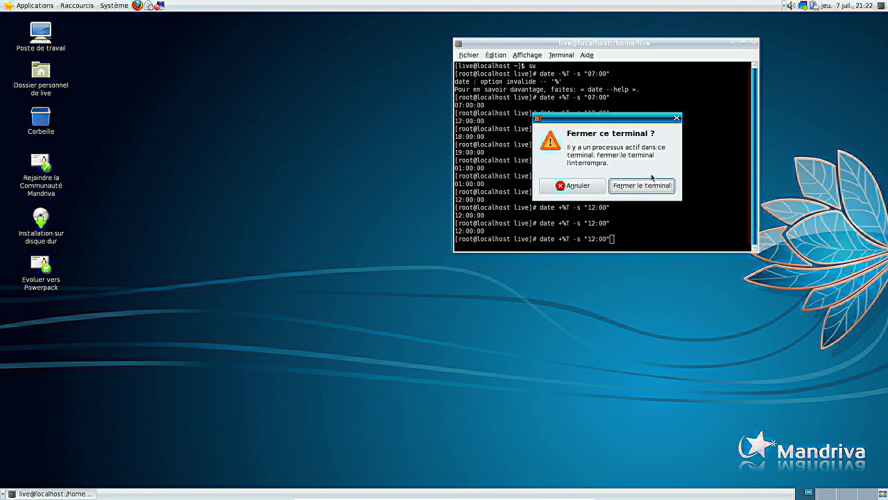
left_click(652, 186)
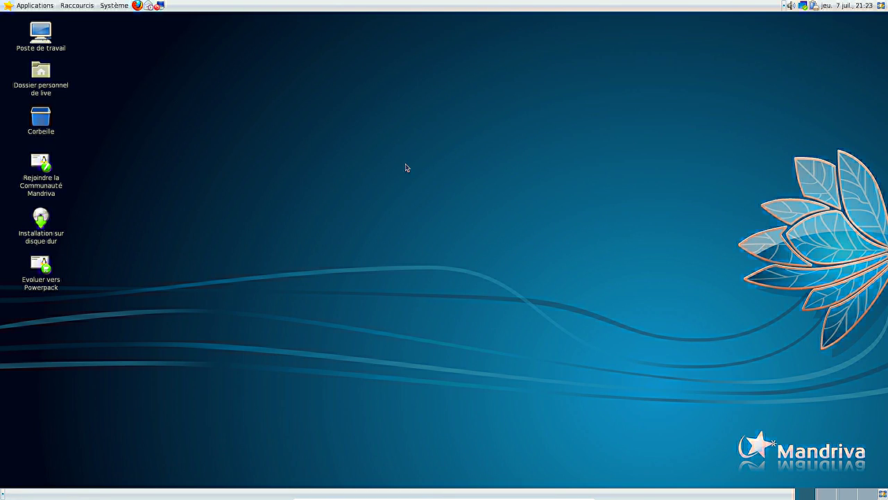
Open the appearance preferences to view the selected theme, and close them
right_click(174, 101)
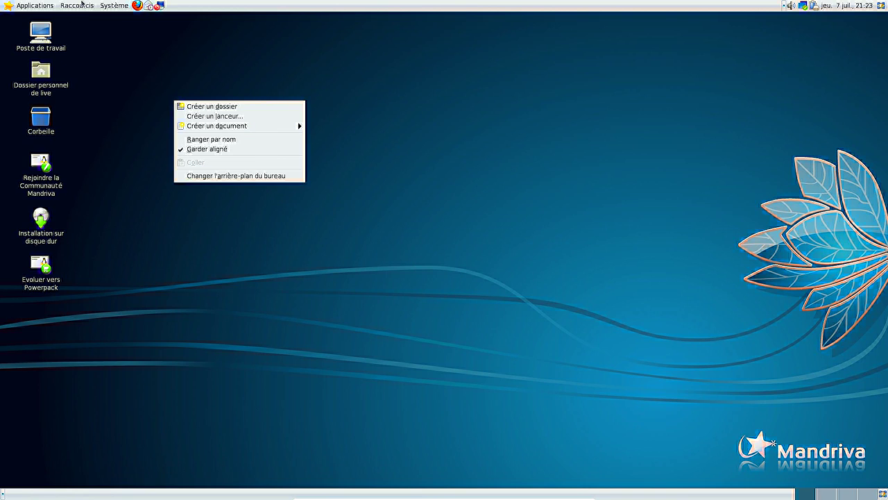
left_click(113, 5)
mouse_move(123, 21)
left_click(227, 34)
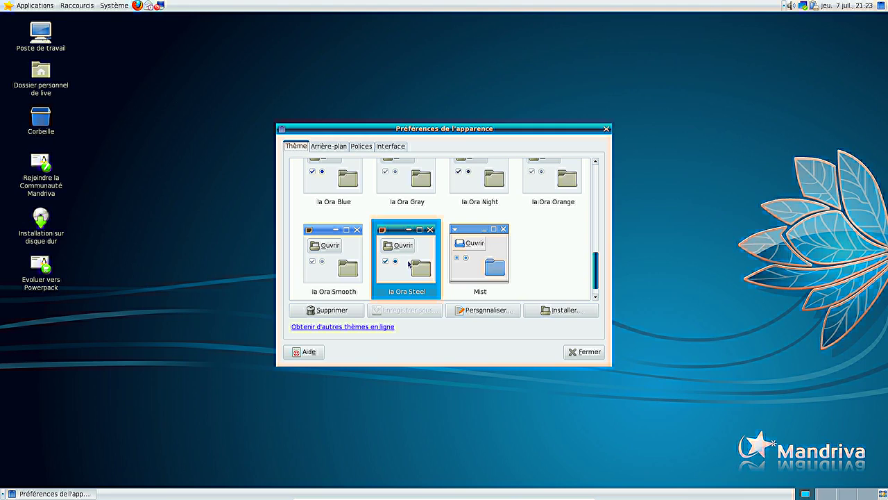
left_click(608, 130)
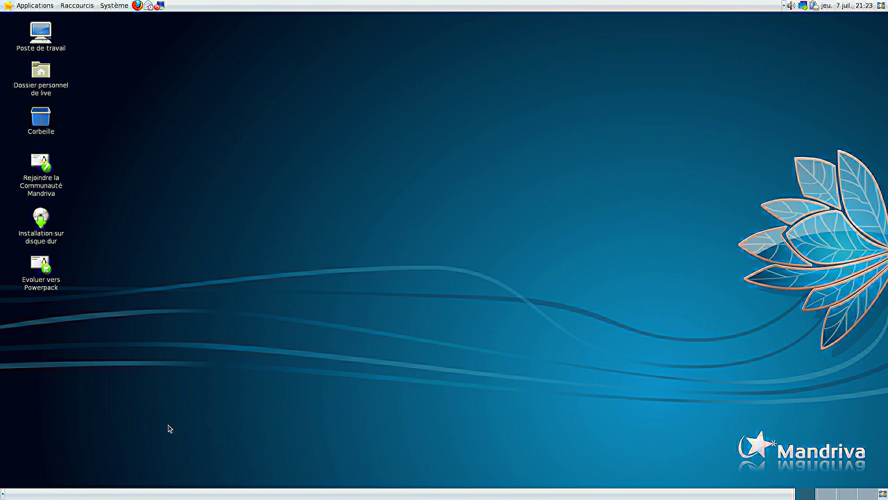
Shut down the Mandriva live session and confirm powering off
left_click(114, 6)
left_click(130, 121)
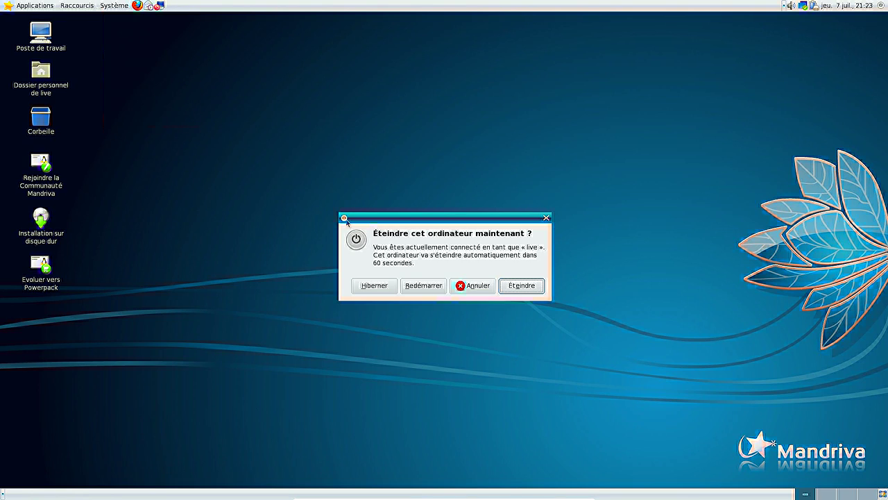
left_click(517, 281)
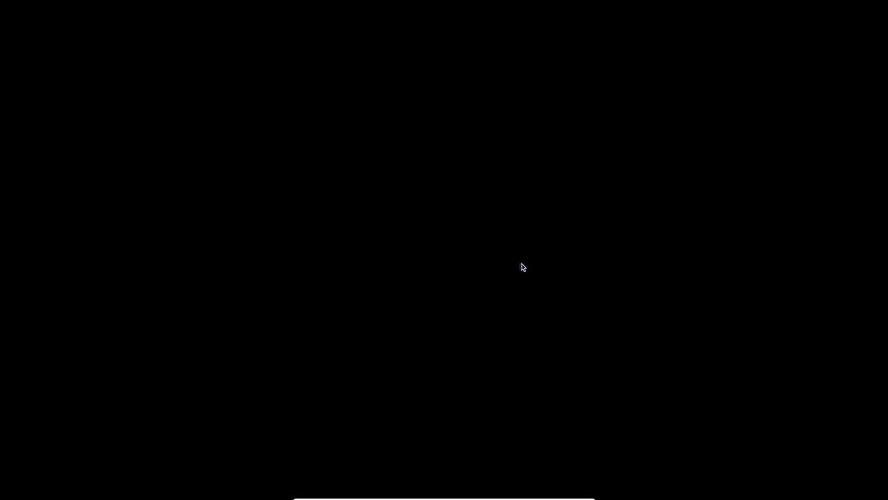
Take the virtual machine out of full-screen mode and close the VirtualBox manager window
key("ctrl+f")
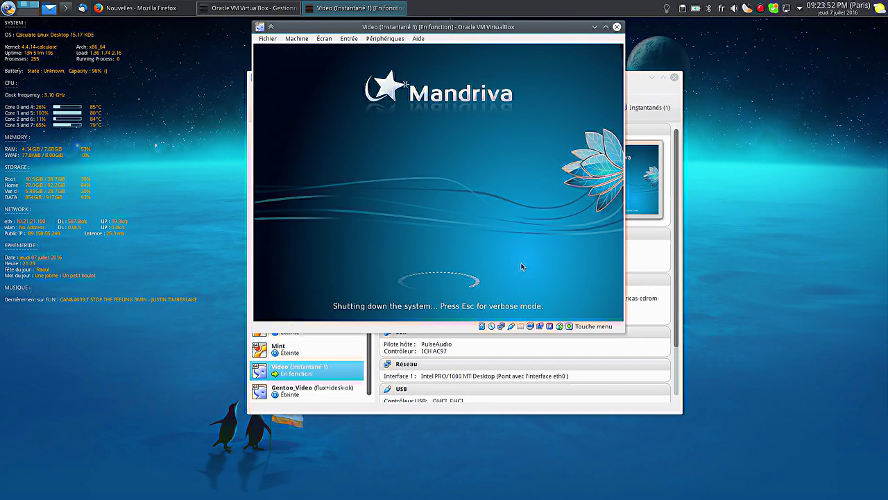
left_click(674, 77)
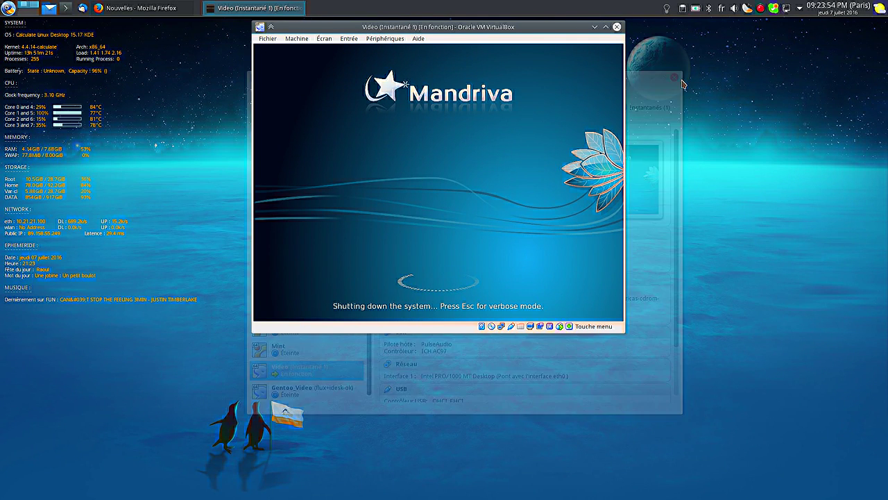